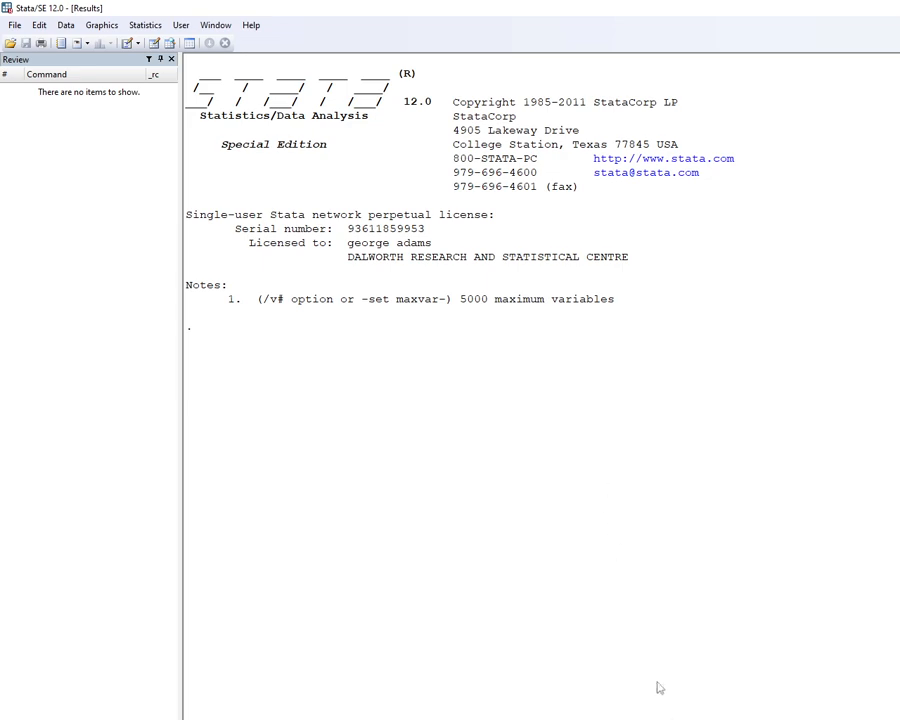
- Widen the command history pane slightly, then examine the Question 1 task and its data table in the Word document STATA DATA ENTRY.docx
{"action": "mouse_move", "coordinate": [700, 718]}
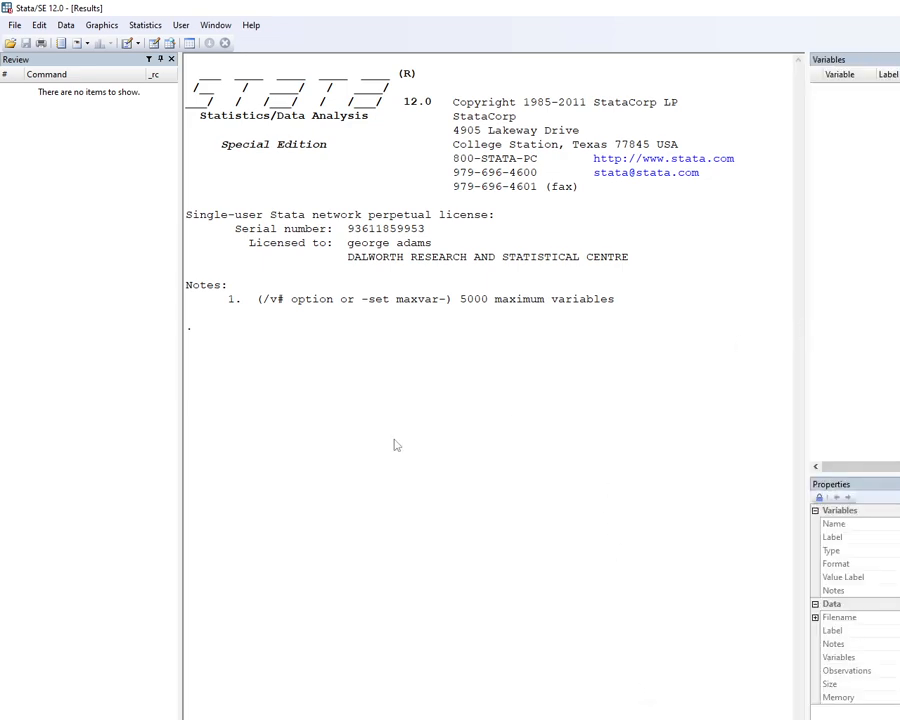
{"action": "left_click_drag", "start_coordinate": [181, 436], "coordinate": [191, 437]}
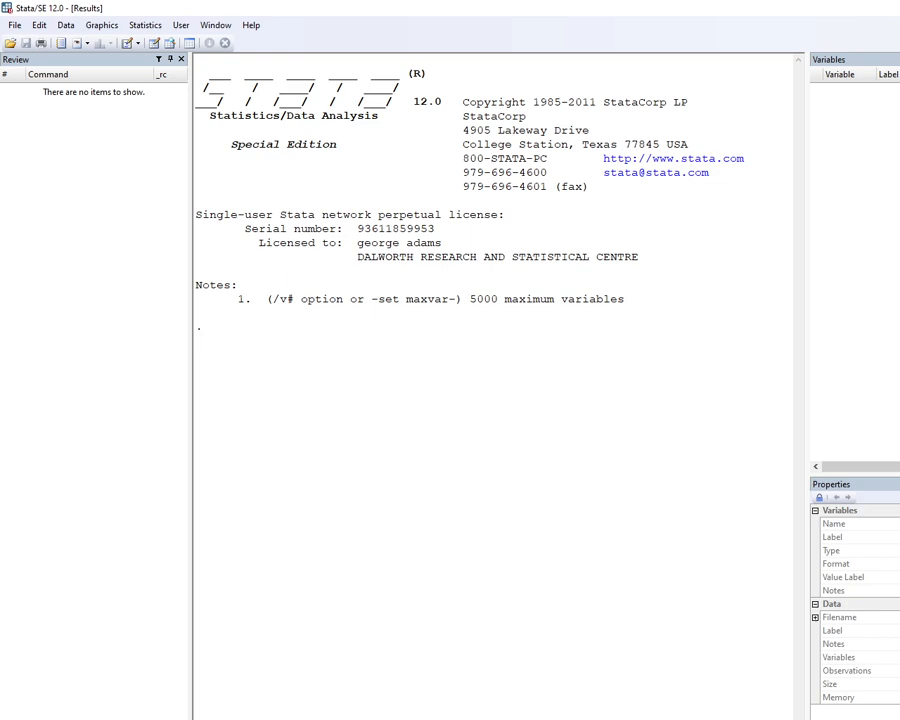
{"action": "key", "text": "alt+Tab"}
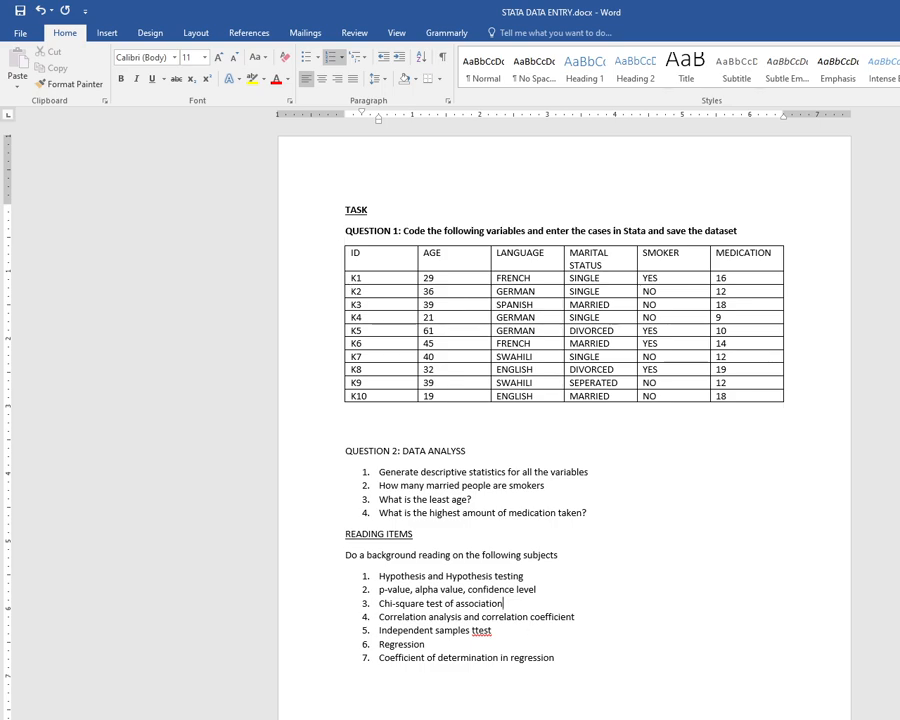
{"action": "key", "text": "alt+Tab"}
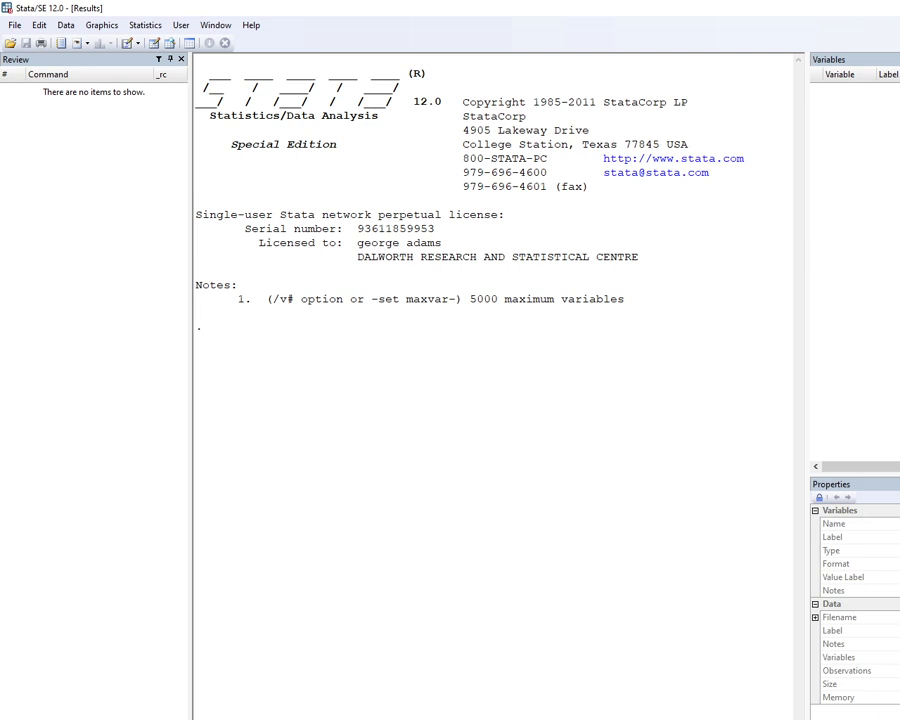
{"action": "key", "text": "alt+Tab"}
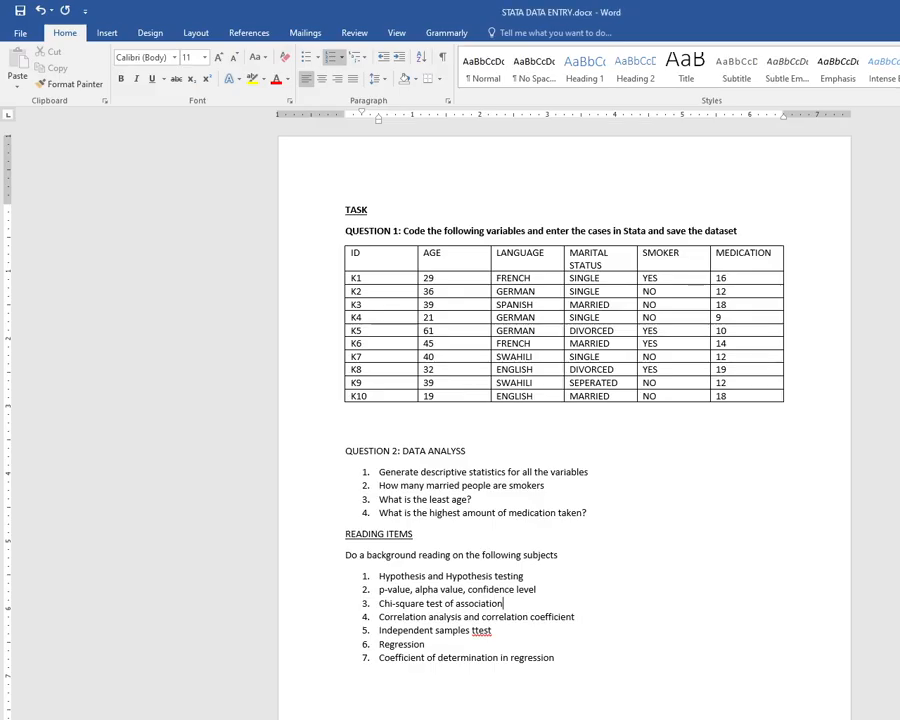
{"action": "key", "text": "alt+Tab"}
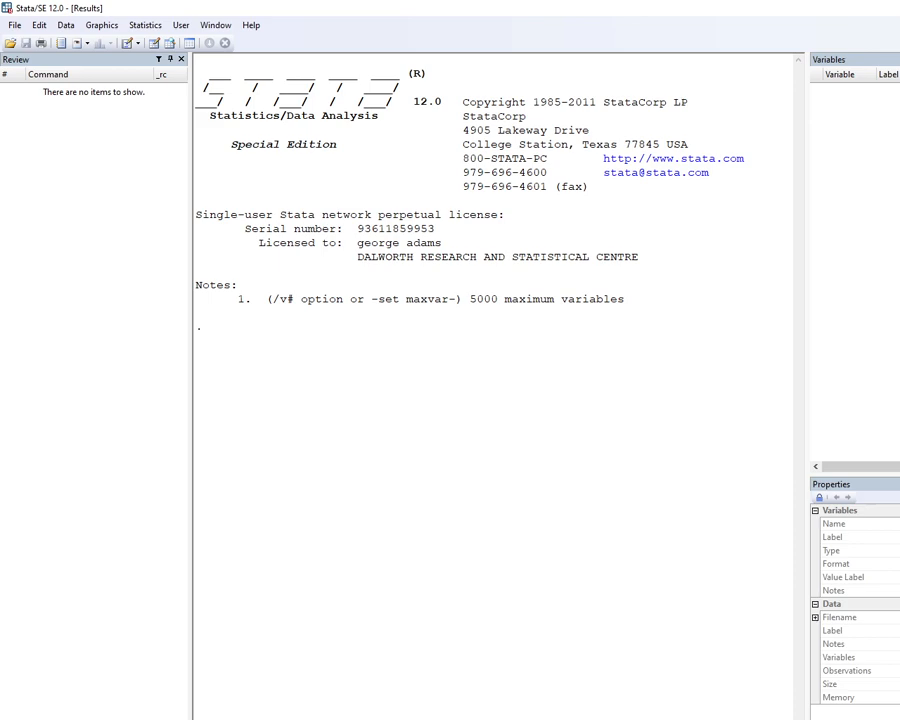
{"action": "key", "text": "alt+Tab"}
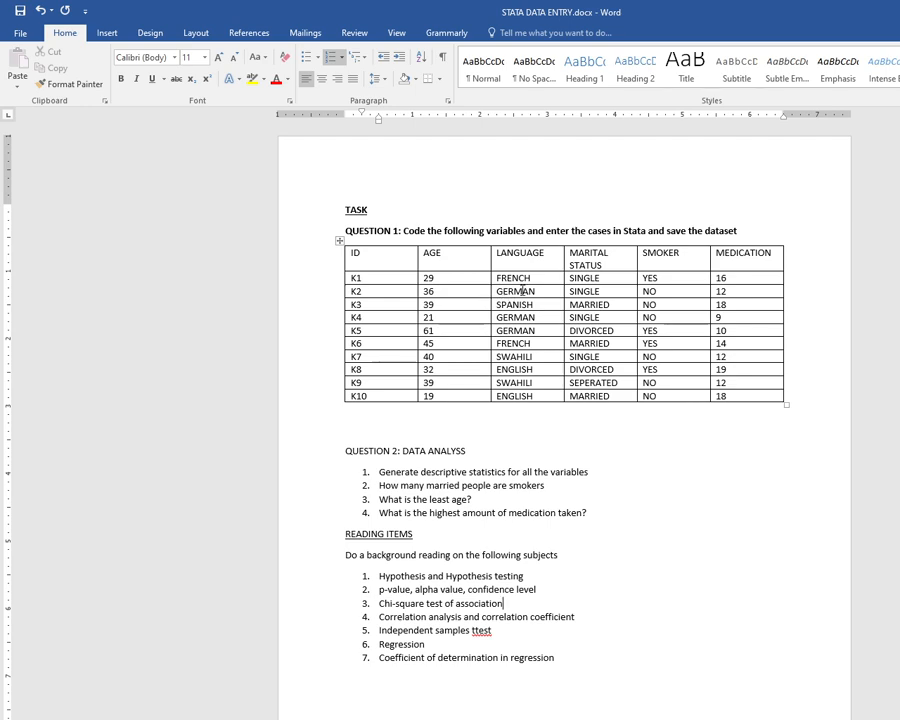
- Check the table's column headings in Word, then run "input str30 ID AGE LANGUAGE MARITAL_STATUS SMOKER MEDICATION" in Stata
{"action": "left_click", "coordinate": [509, 291]}
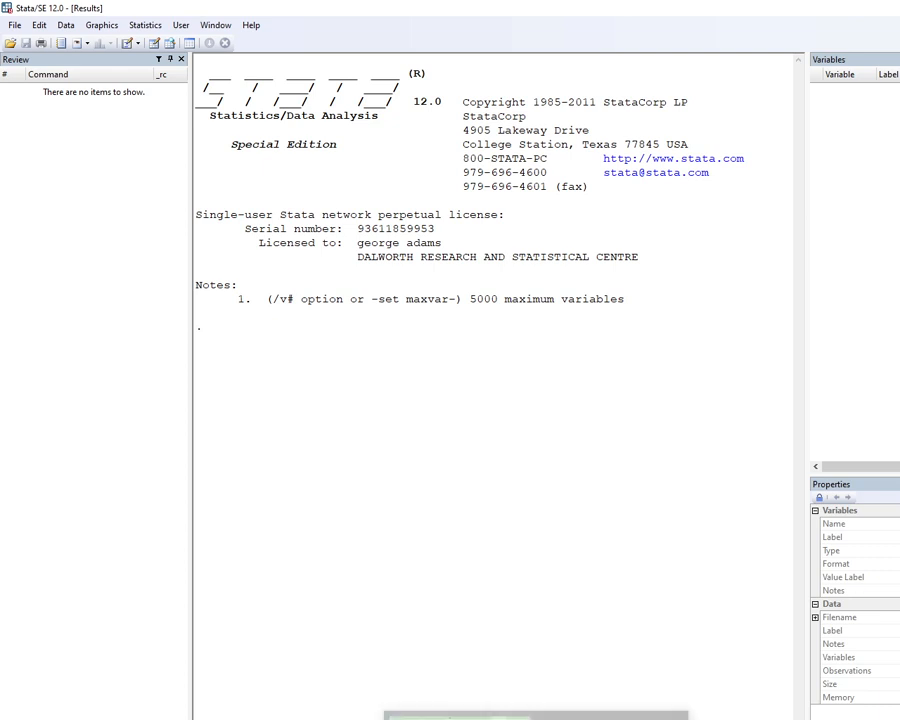
{"action": "left_click", "coordinate": [703, 717]}
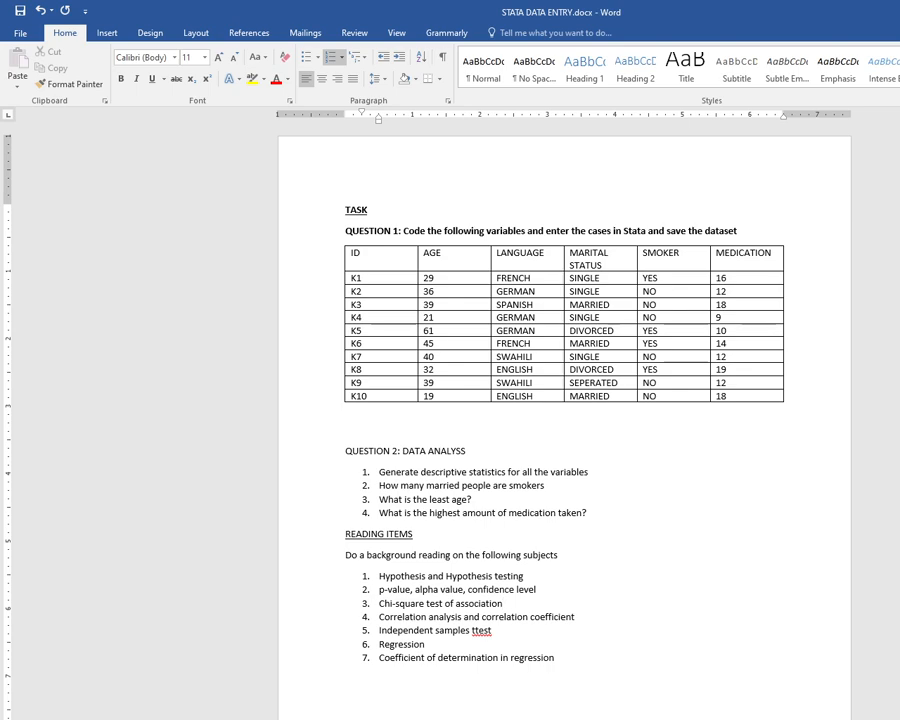
{"action": "key", "text": "alt+Tab"}
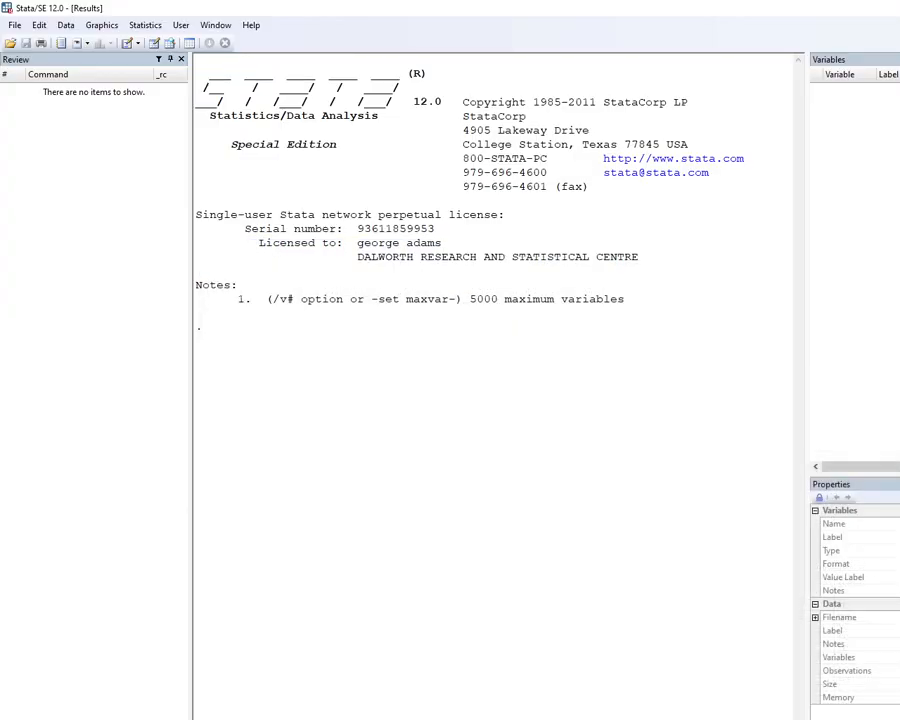
{"action": "key", "text": "Return"}
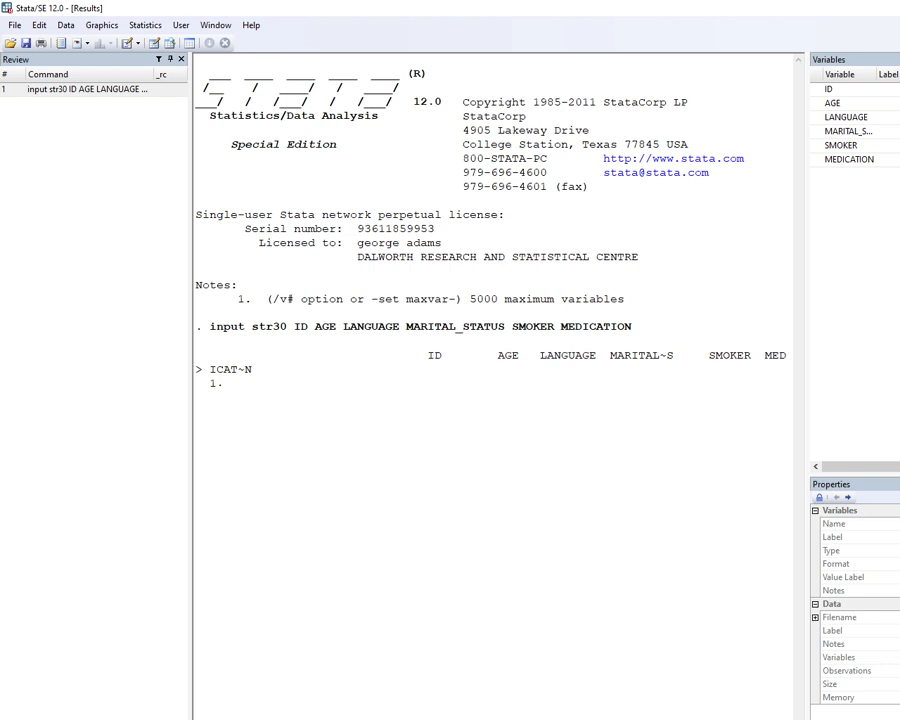
- Switch to the Word document and add language codes to the first three cases: FRENCH (1), GERMAN (2) and SPANISH (3)
{"action": "key", "text": "alt+Tab"}
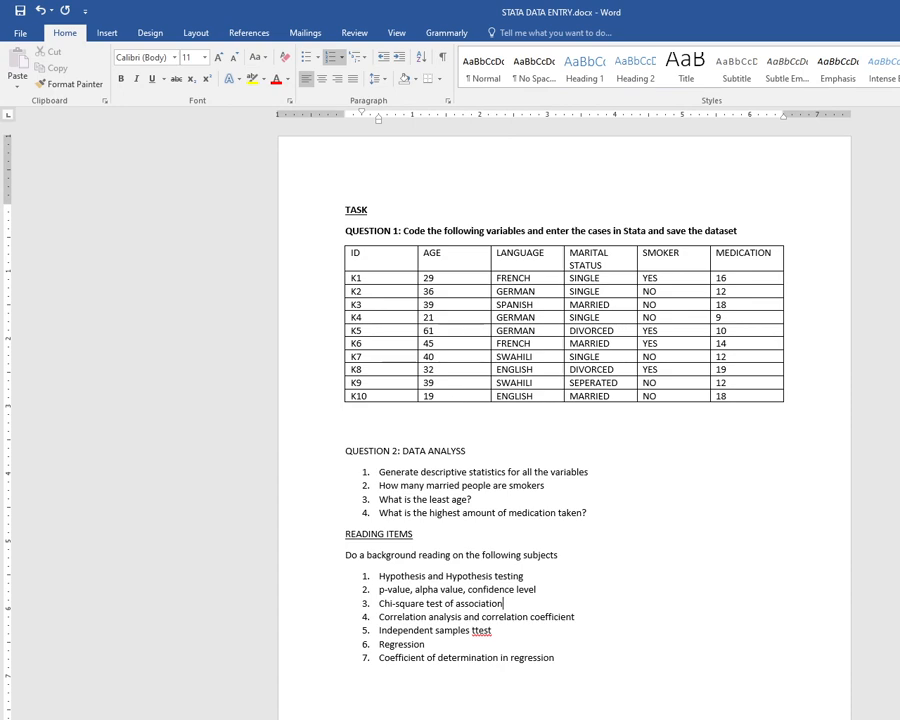
{"action": "key", "text": "alt+Tab"}
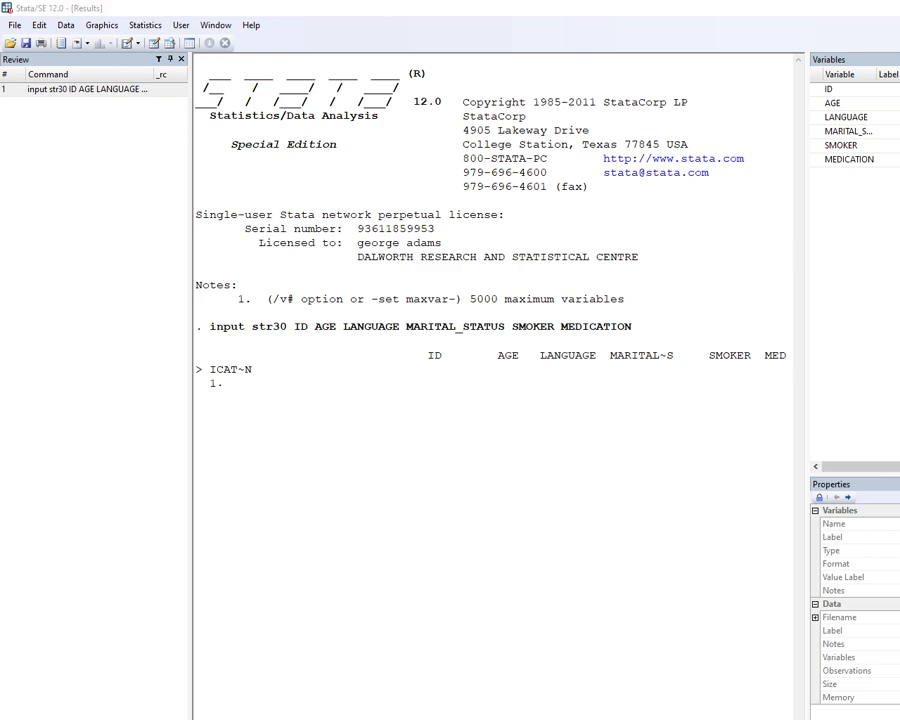
{"action": "key", "text": "alt+Tab"}
{"action": "key", "text": "alt+Tab"}
{"action": "key", "text": "alt+Tab"}
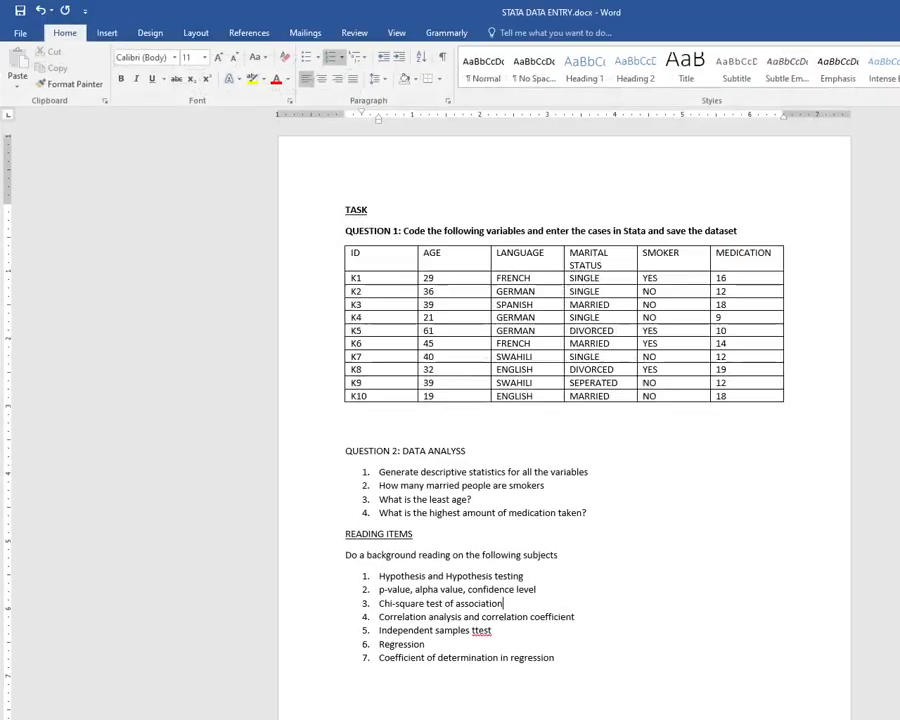
{"action": "left_click", "coordinate": [533, 278]}
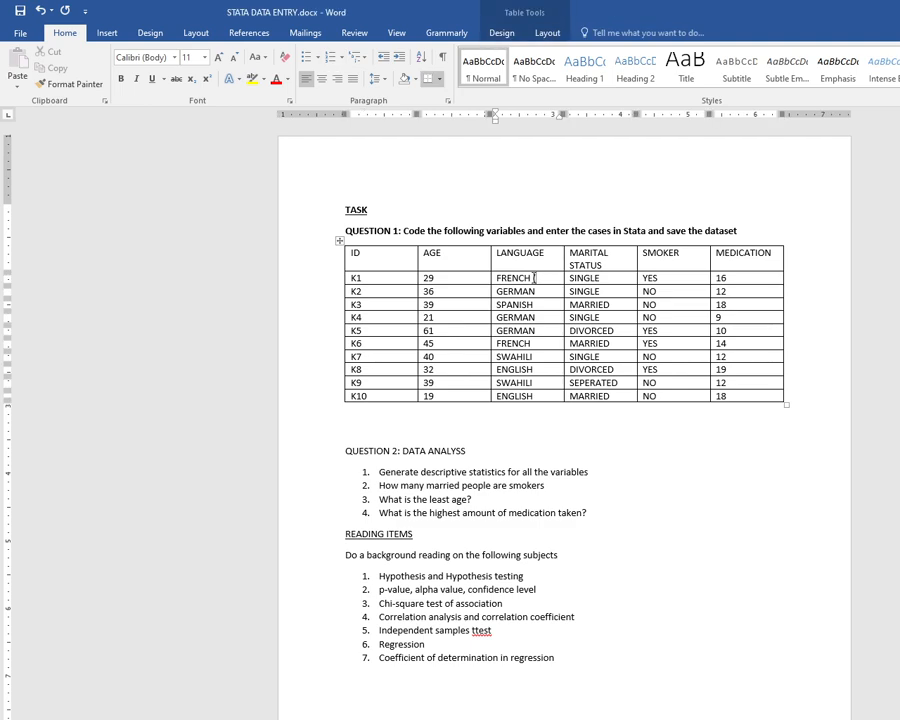
{"action": "type", "text": "(10"}
{"action": "key", "text": "BackSpace"}
{"action": "type", "text": ")"}
{"action": "left_click", "coordinate": [543, 291]}
{"action": "type", "text": "(2)"}
{"action": "left_click", "coordinate": [539, 304]}
{"action": "type", "text": "(3)"}
- Add marital status codes in the Word table: SINGLE (1) for K1, MARRIED (2) for K3 and DIVORCED (3) for K5
{"action": "key", "text": "alt+Tab"}
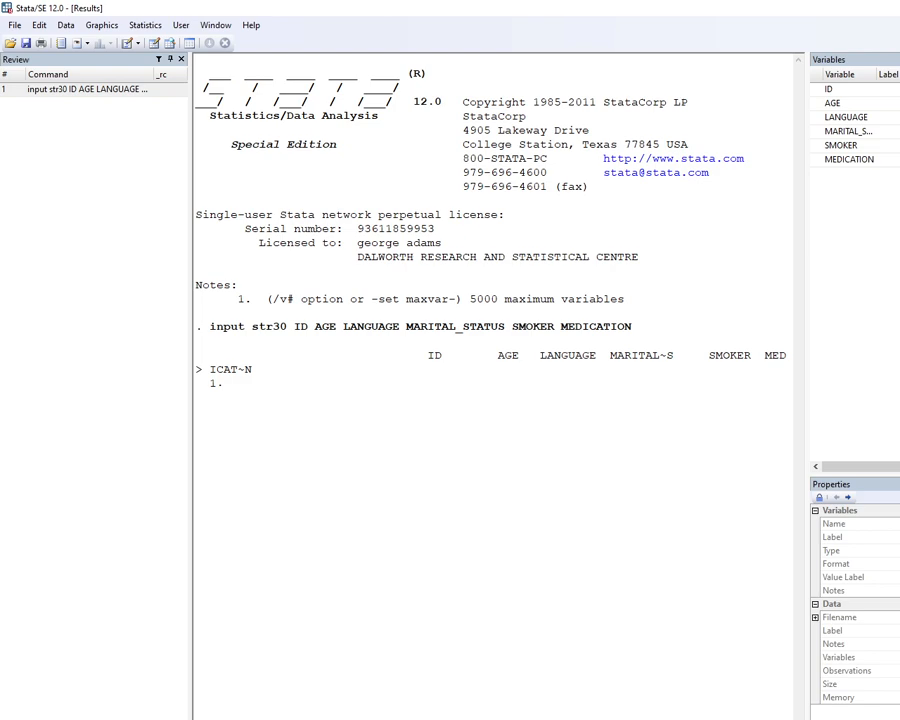
{"action": "key", "text": "alt+Tab"}
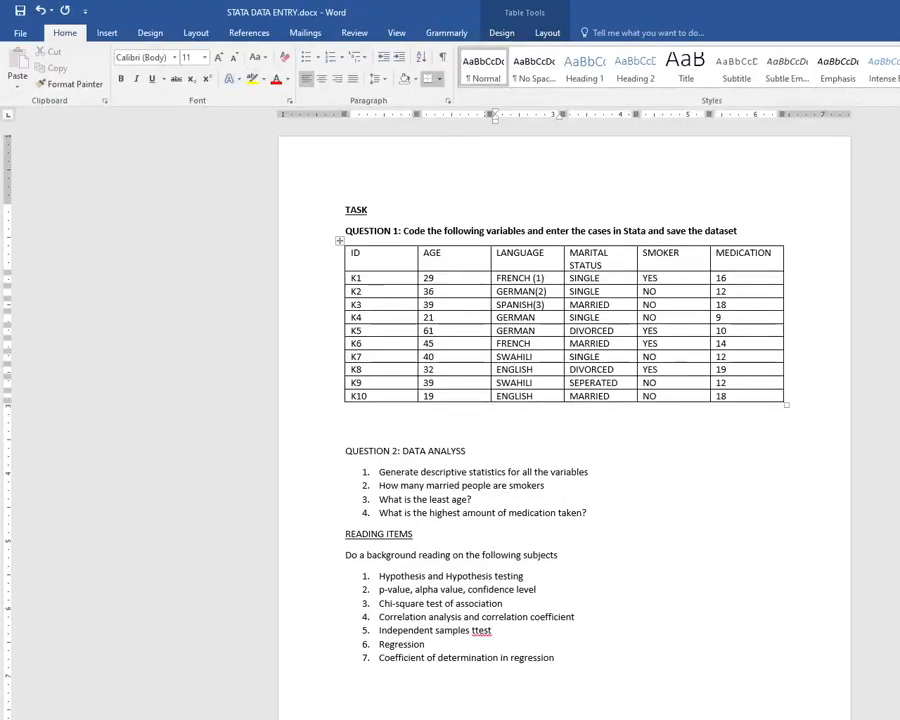
{"action": "left_click", "coordinate": [608, 280]}
{"action": "type", "text": "("}
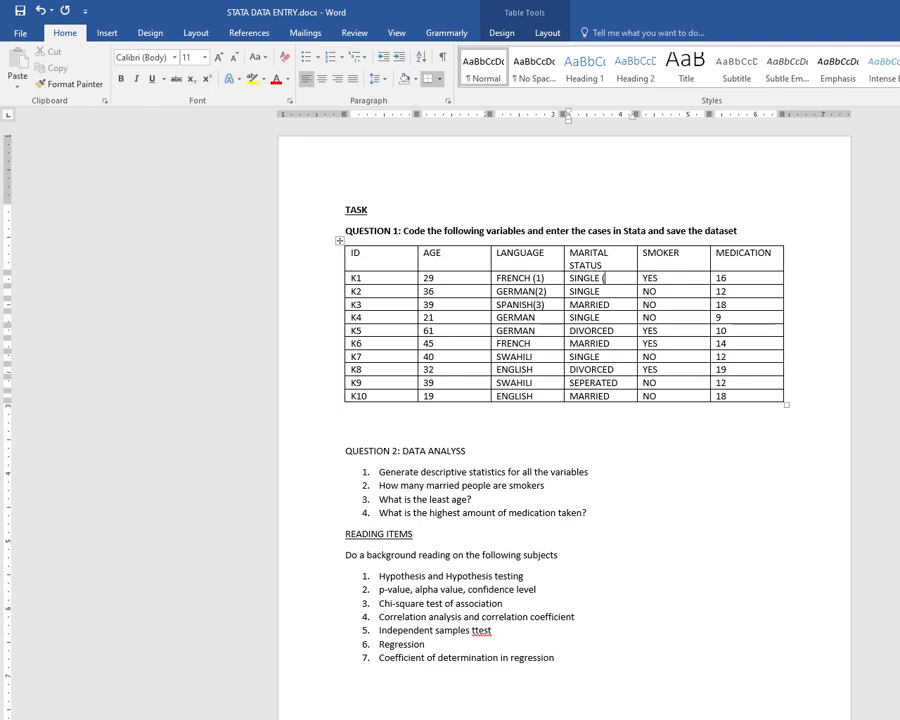
{"action": "type", "text": "10"}
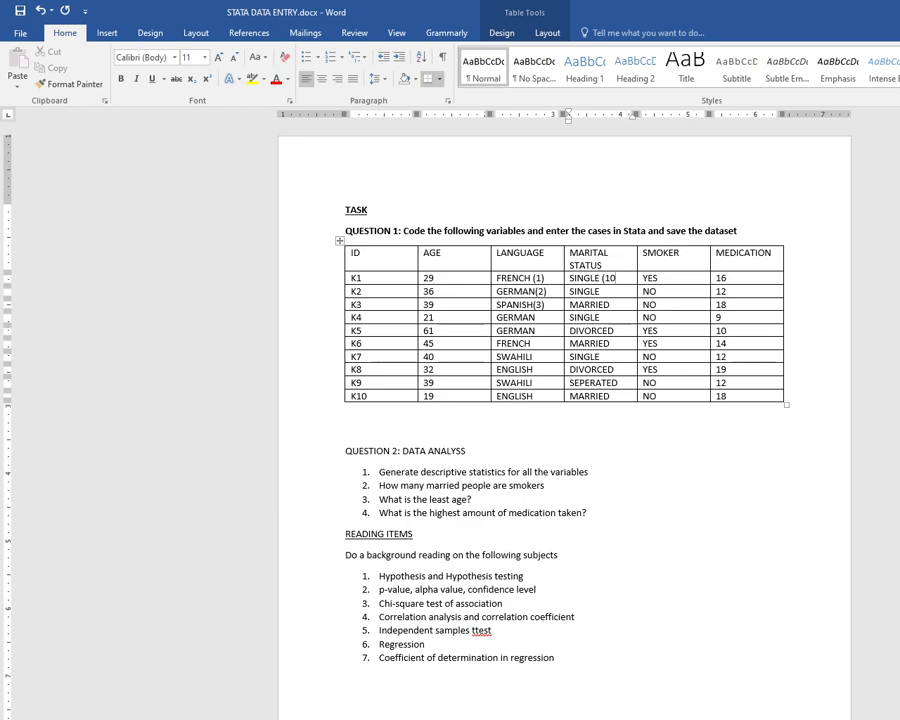
{"action": "key", "text": "BackSpace"}
{"action": "type", "text": ")"}
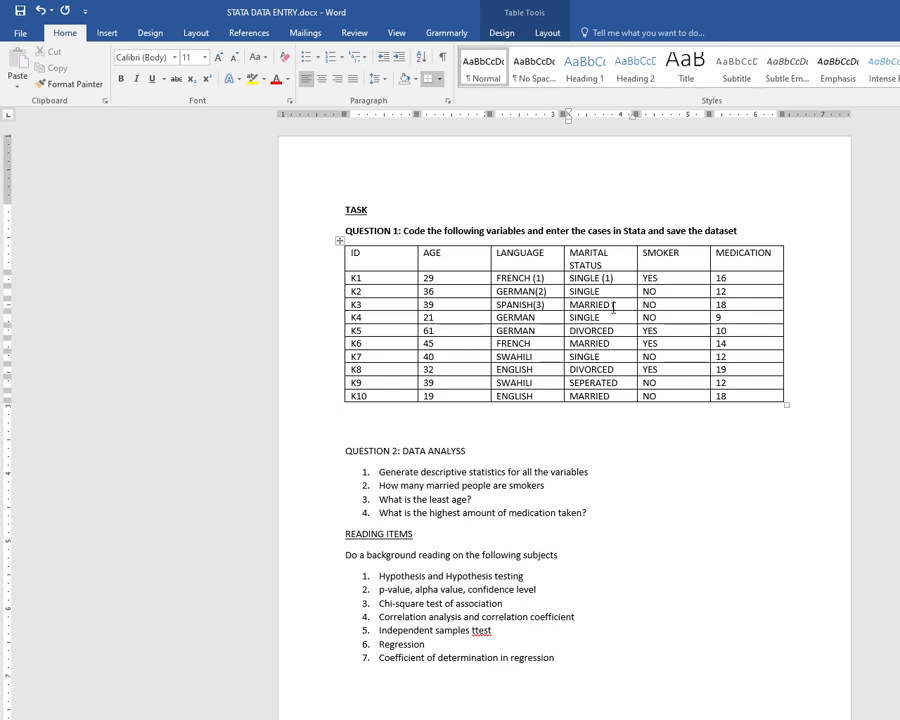
{"action": "type", "text": " (2)"}
{"action": "left_click", "coordinate": [614, 333]}
{"action": "type", "text": "(3)"}
- Add smoker codes in the Word table: YES (1) for K1 and NO (0) for K2
{"action": "key", "text": "alt+Tab"}
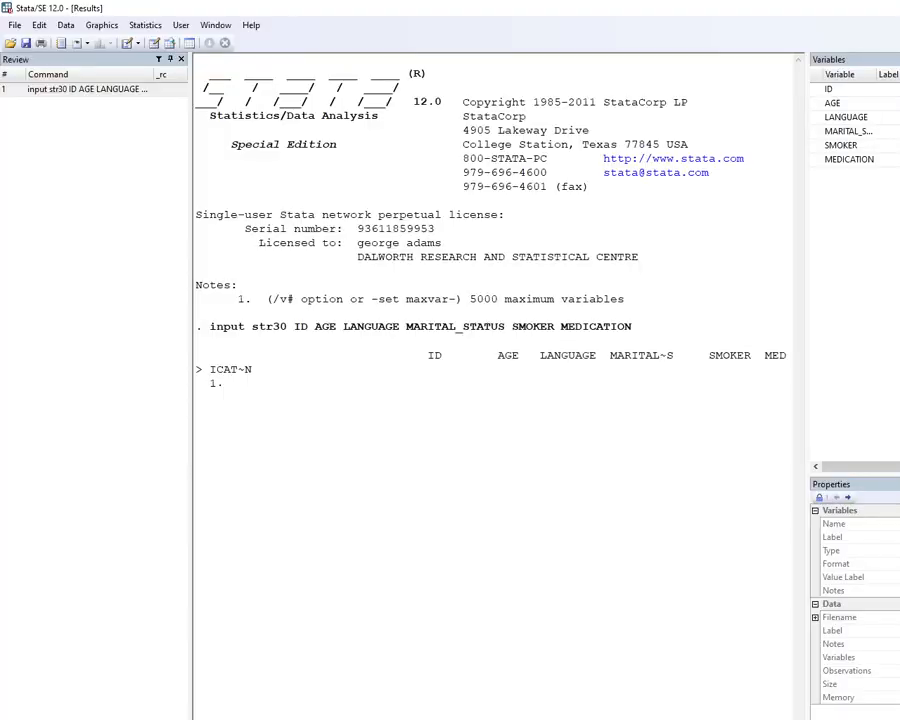
{"action": "key", "text": "alt+Tab"}
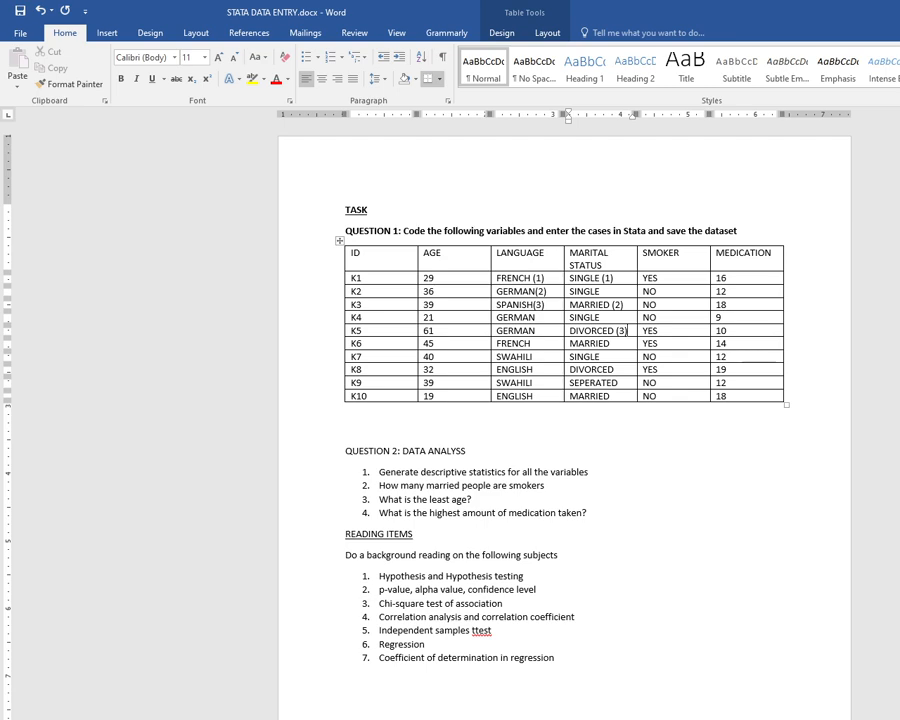
{"action": "left_click", "coordinate": [669, 277]}
{"action": "type", "text": "(1"}
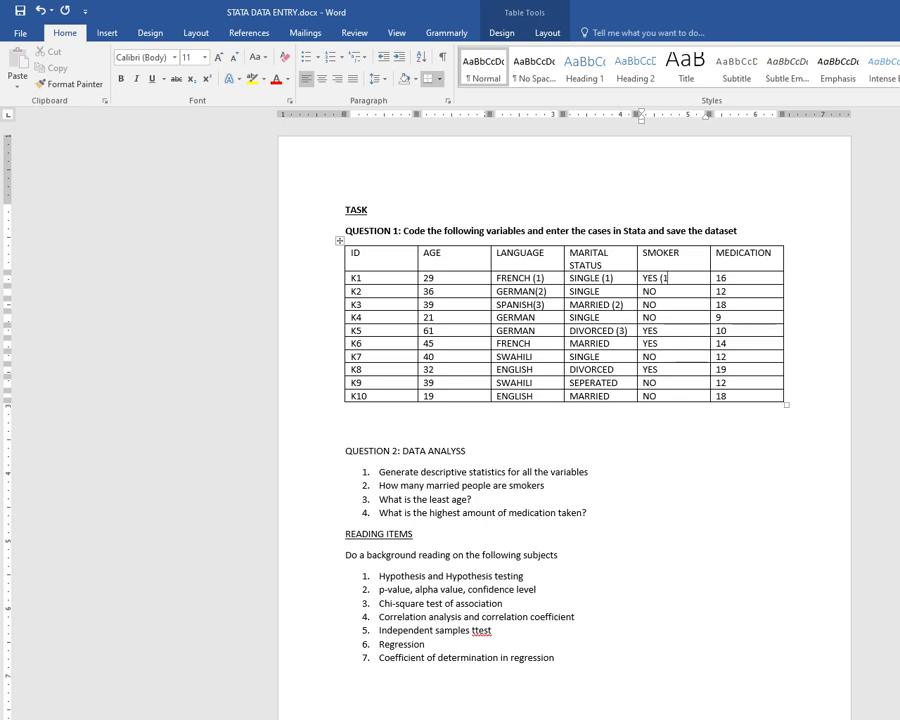
{"action": "type", "text": ")"}
{"action": "left_click", "coordinate": [671, 292]}
{"action": "type", "text": "(0)"}
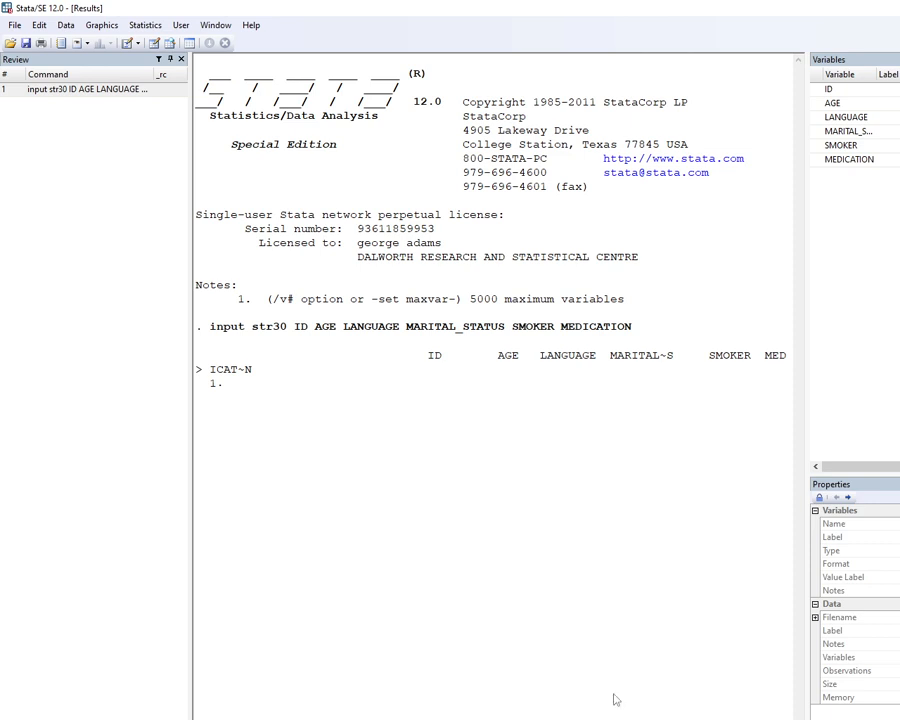
- Check the K1 row in Word, then enter the first case in Stata as "K1 29 1 1 1 16"
{"action": "key", "text": "alt+Tab"}
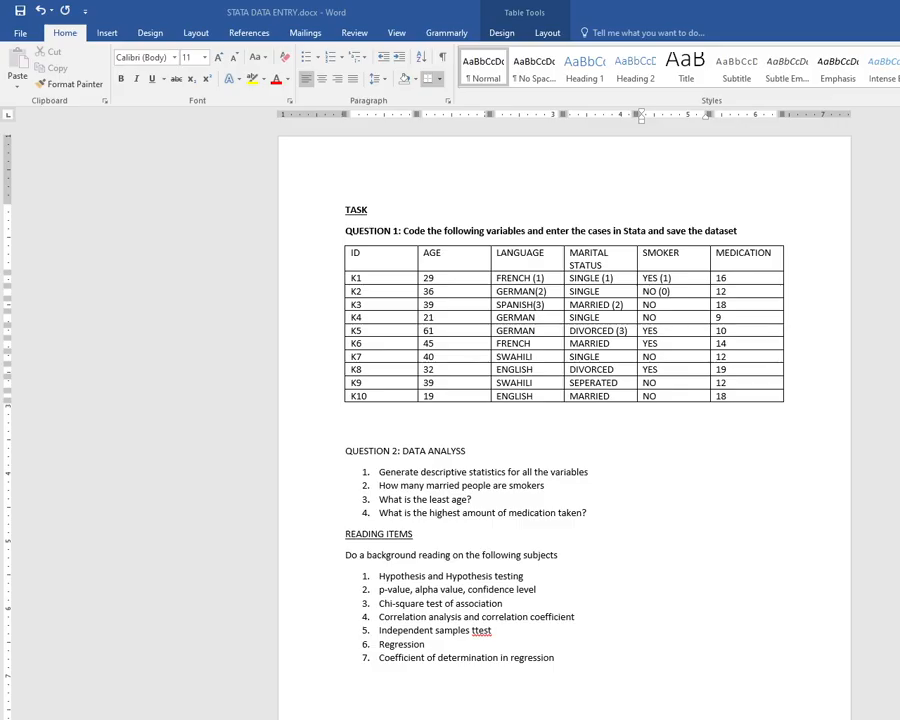
{"action": "key", "text": "alt+Tab"}
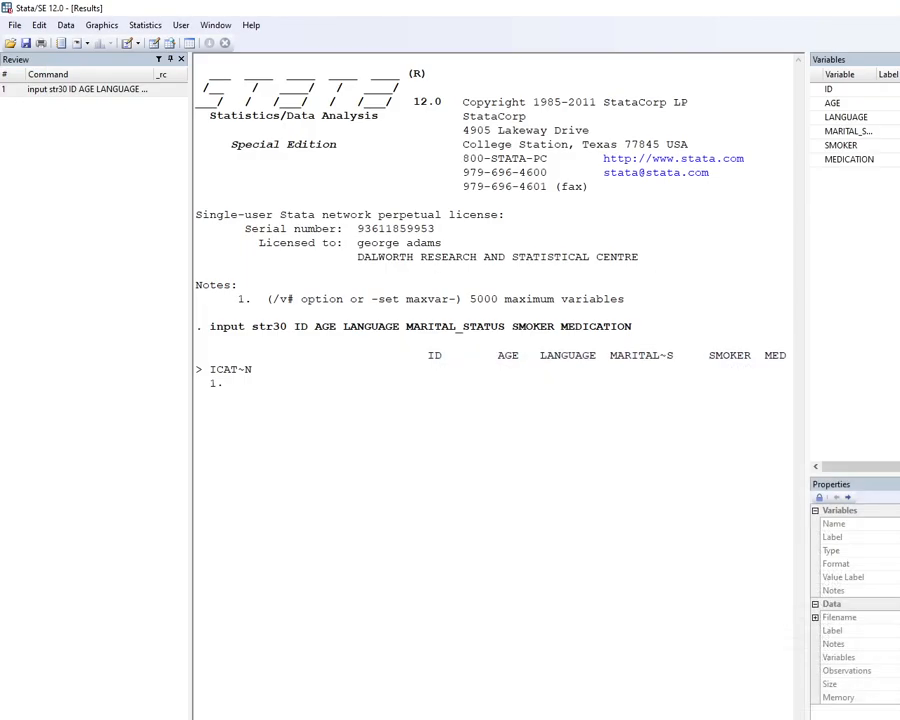
{"action": "key", "text": "Return"}
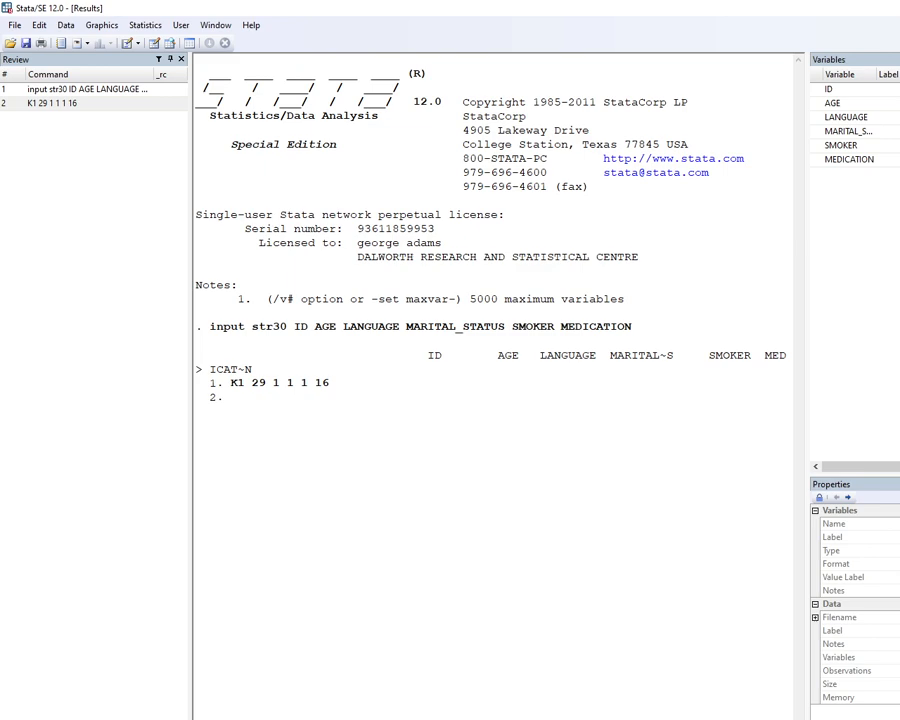
- Check the K2 row in the Word table, and enter the second case in Stata as "K2 36 2 1 0 12"
{"action": "left_click", "coordinate": [704, 716]}
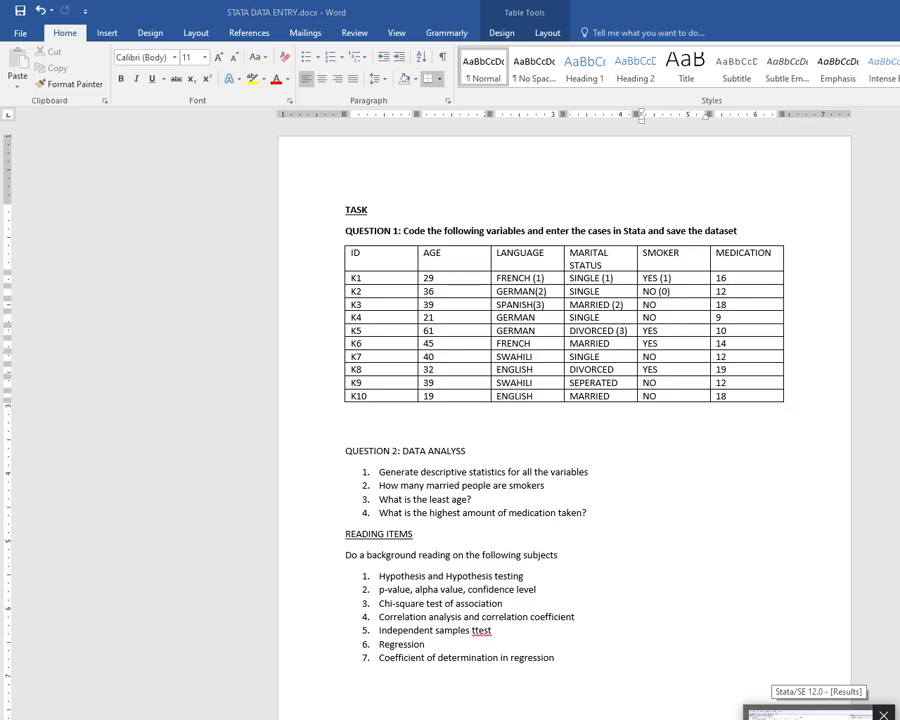
{"action": "left_click", "coordinate": [808, 713]}
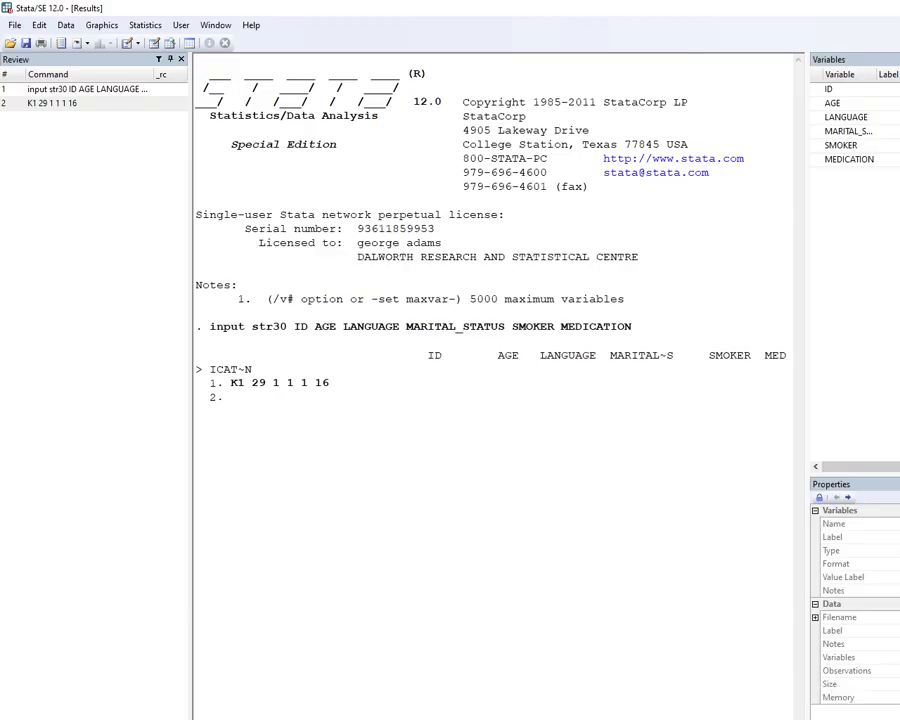
{"action": "key", "text": "alt+Tab"}
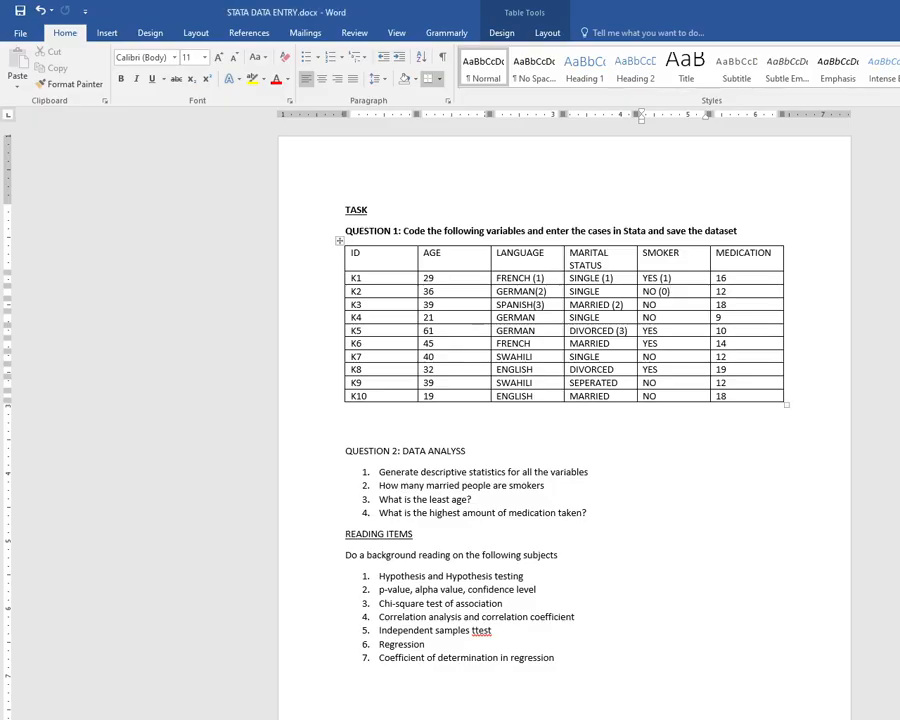
{"action": "key", "text": "alt+Tab"}
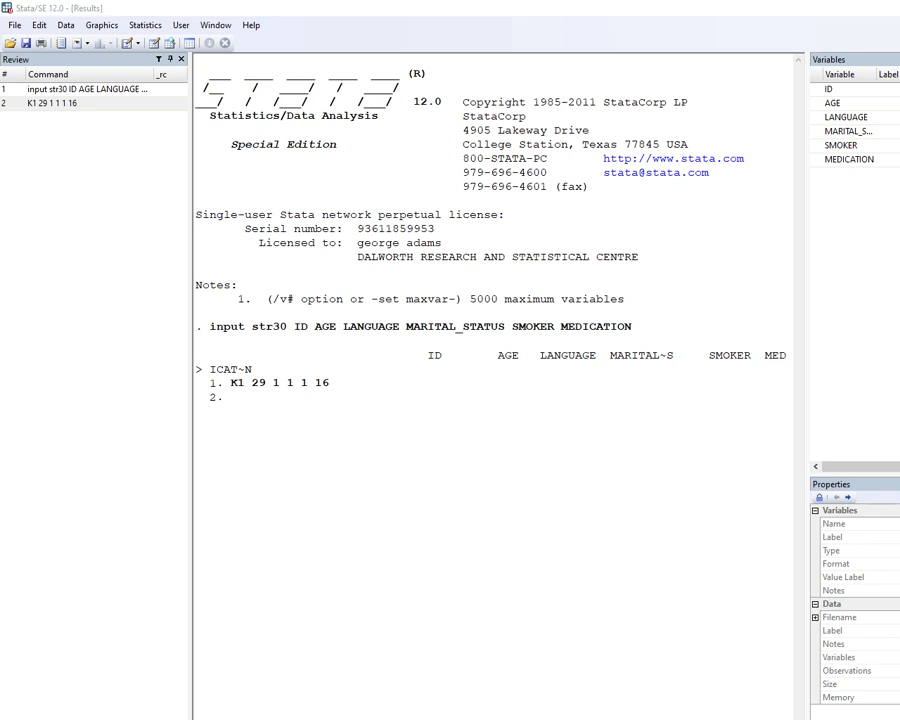
{"action": "key", "text": "alt+Tab"}
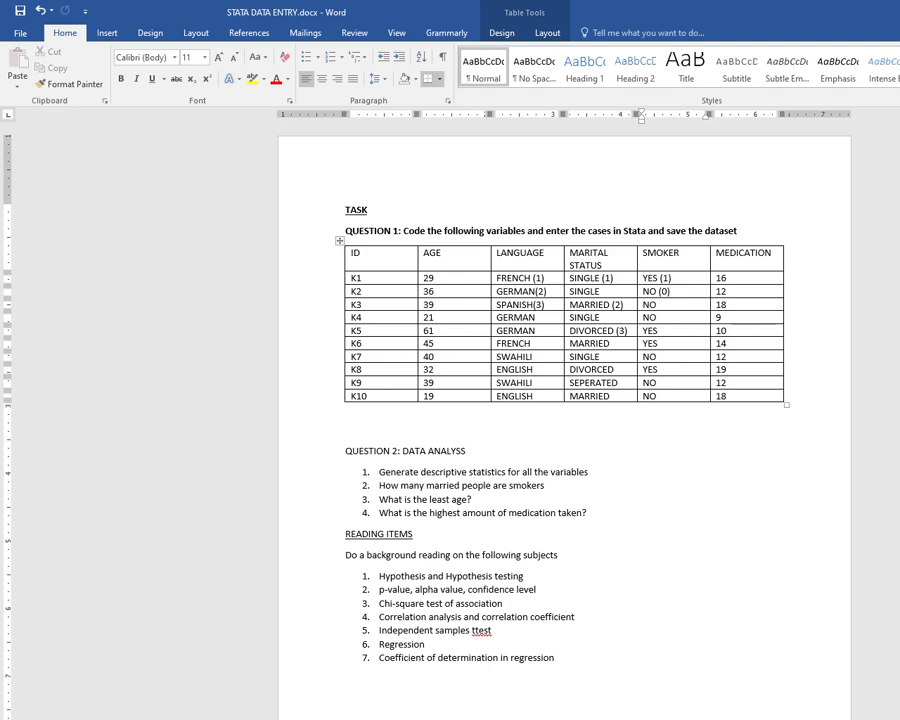
{"action": "key", "text": "alt+Tab"}
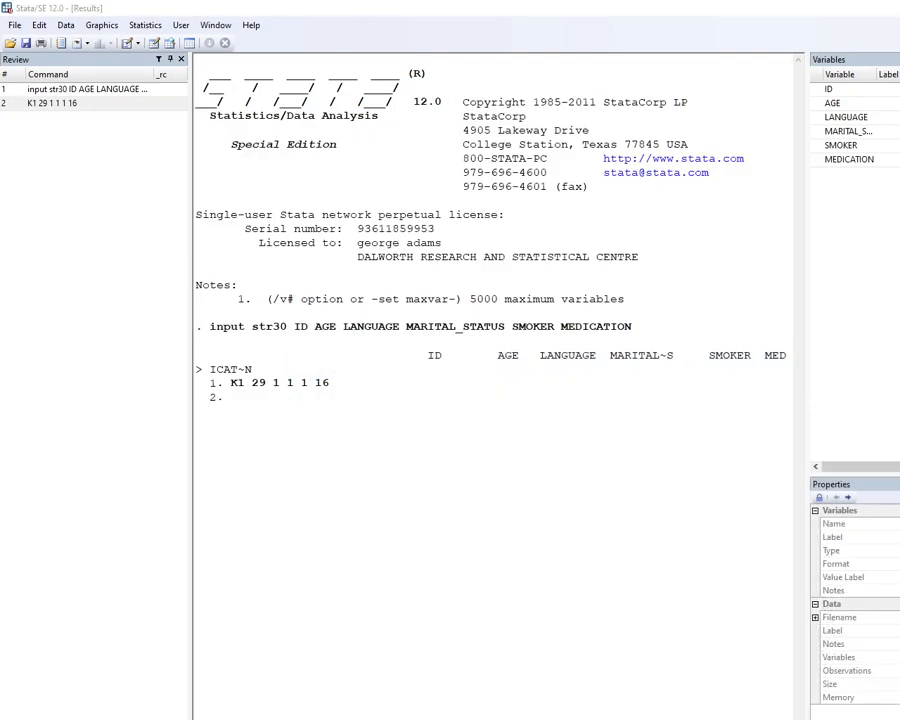
{"action": "key", "text": "alt+Tab"}
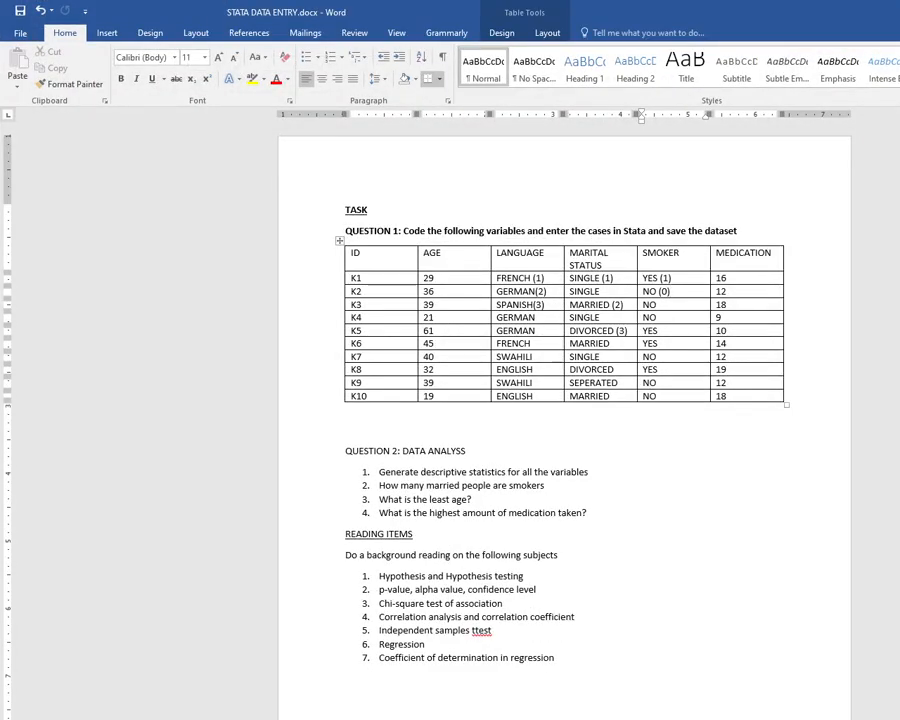
{"action": "key", "text": "alt+Tab"}
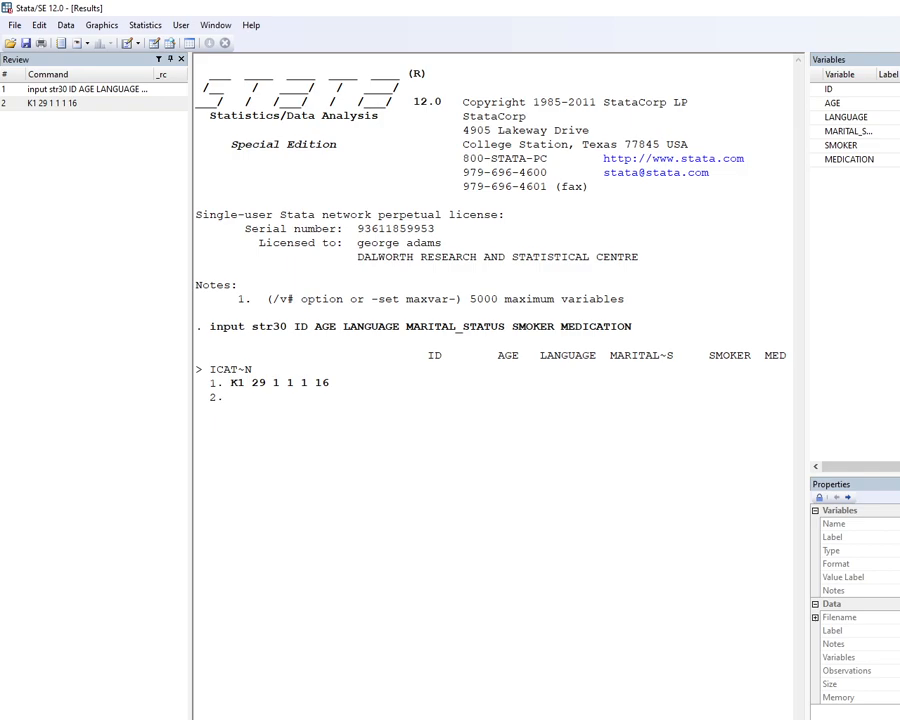
{"action": "key", "text": "alt+Tab"}
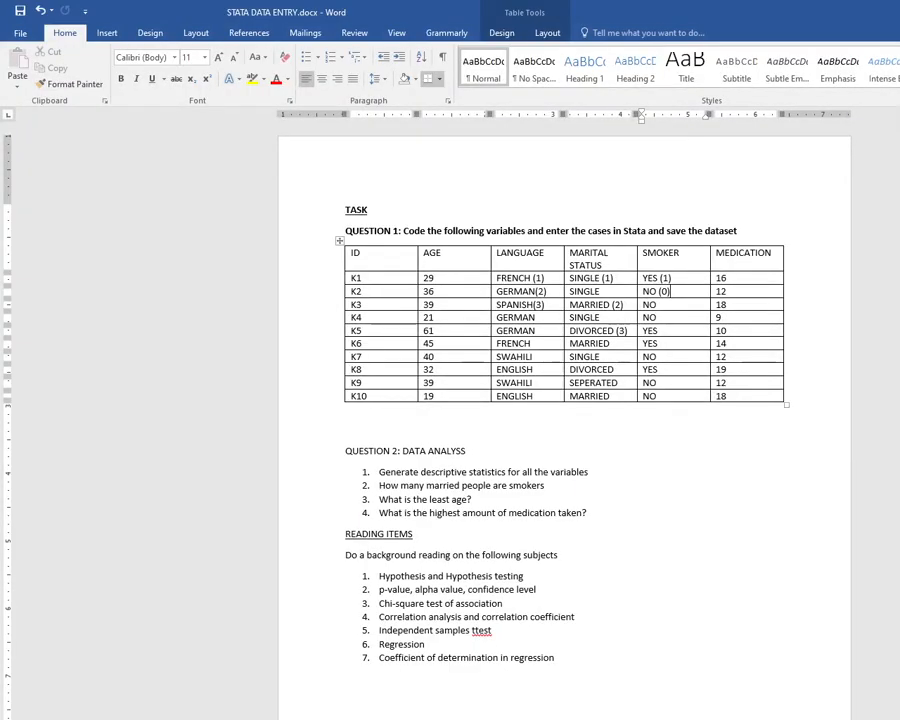
{"action": "key", "text": "alt+Tab"}
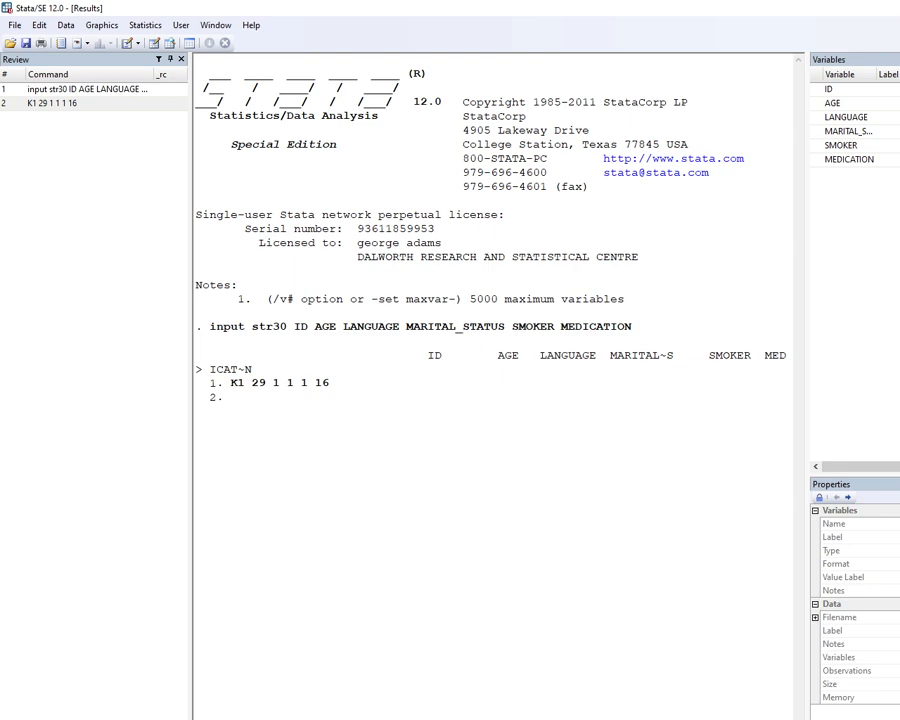
{"action": "type", "text": "K2 36 2 1 0 12"}
{"action": "key", "text": "Return"}
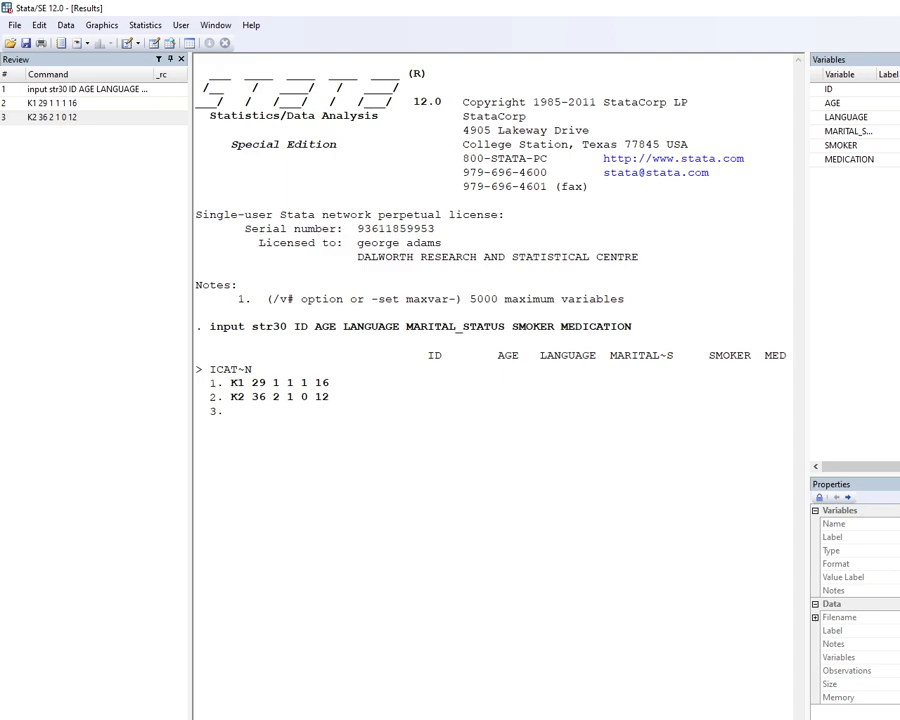
{"action": "key", "text": "alt+Tab"}
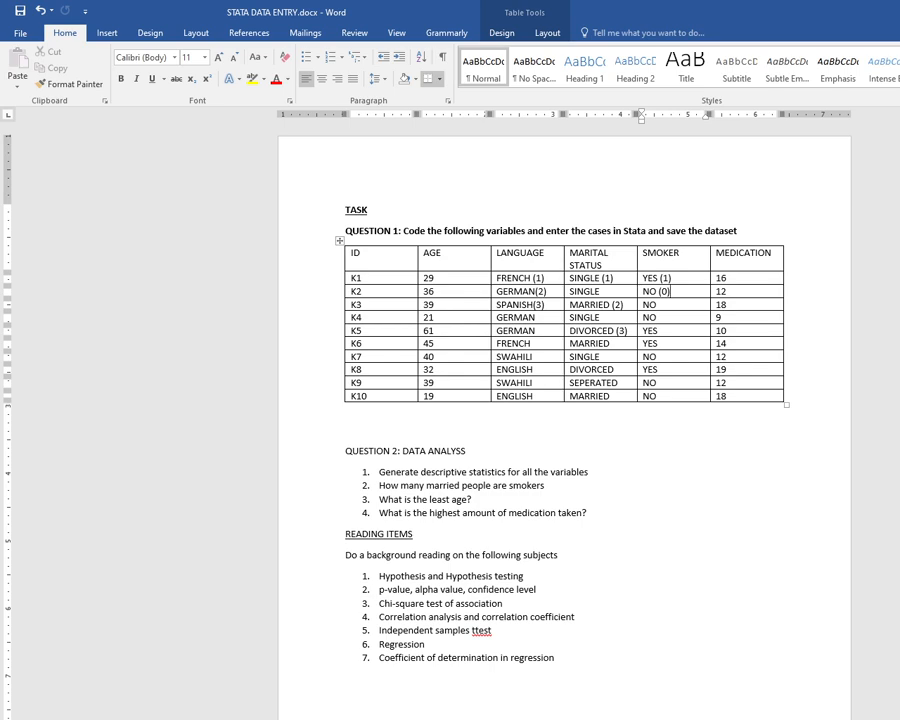
{"action": "type", "text": "K3"}
{"action": "key", "text": "BackSpace"}
{"action": "key", "text": "BackSpace"}
{"action": "key", "text": "alt+Tab"}
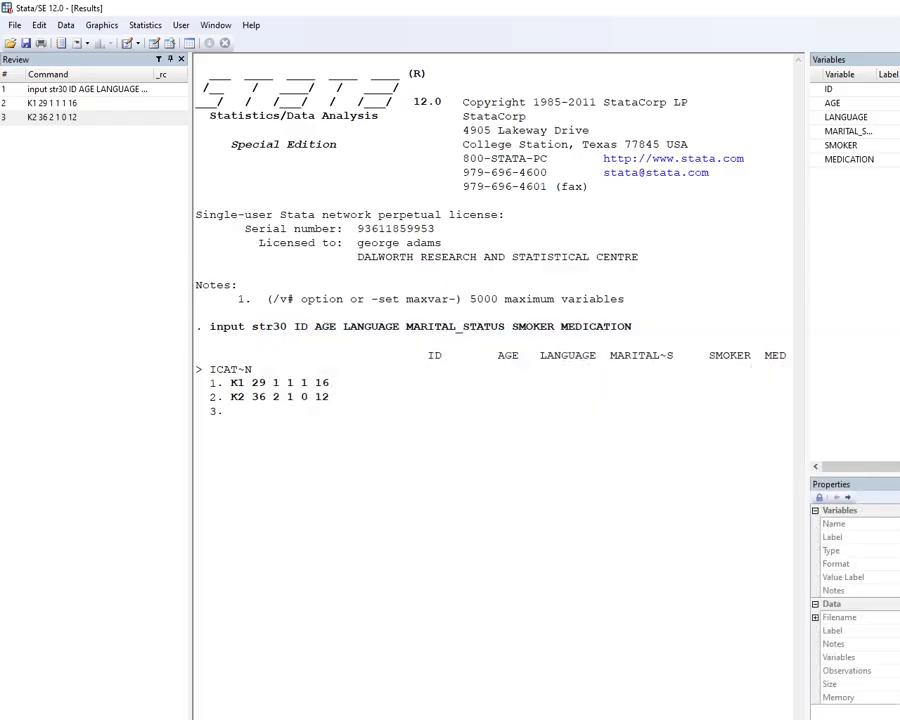
- Check the K3 row in the Word table, and enter the third case in Stata as "K3 39 3 2 0 18"
{"action": "key", "text": "alt+Tab"}
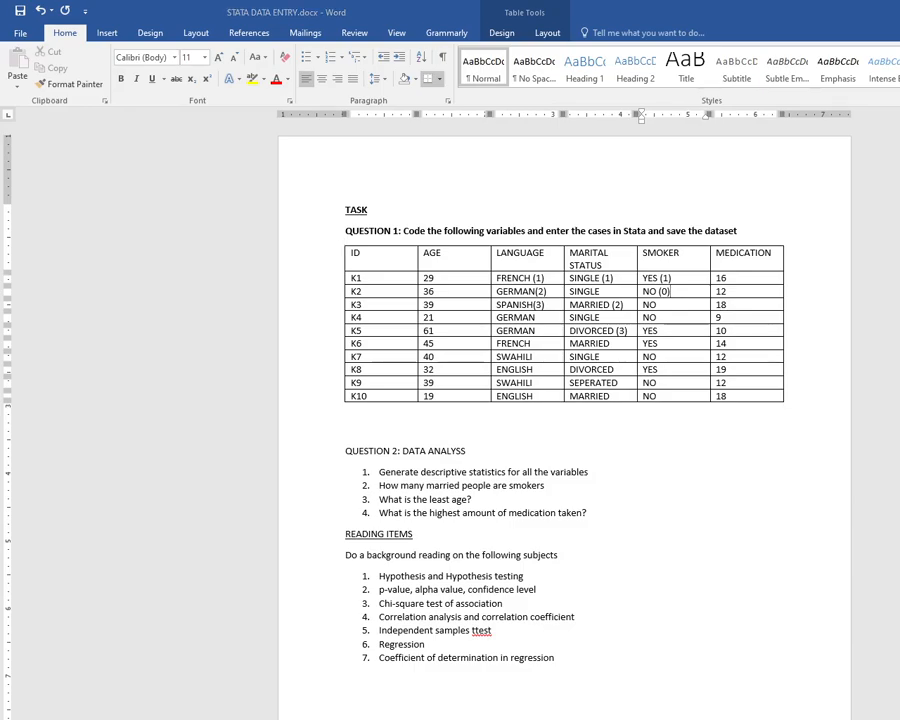
{"action": "key", "text": "alt+Tab"}
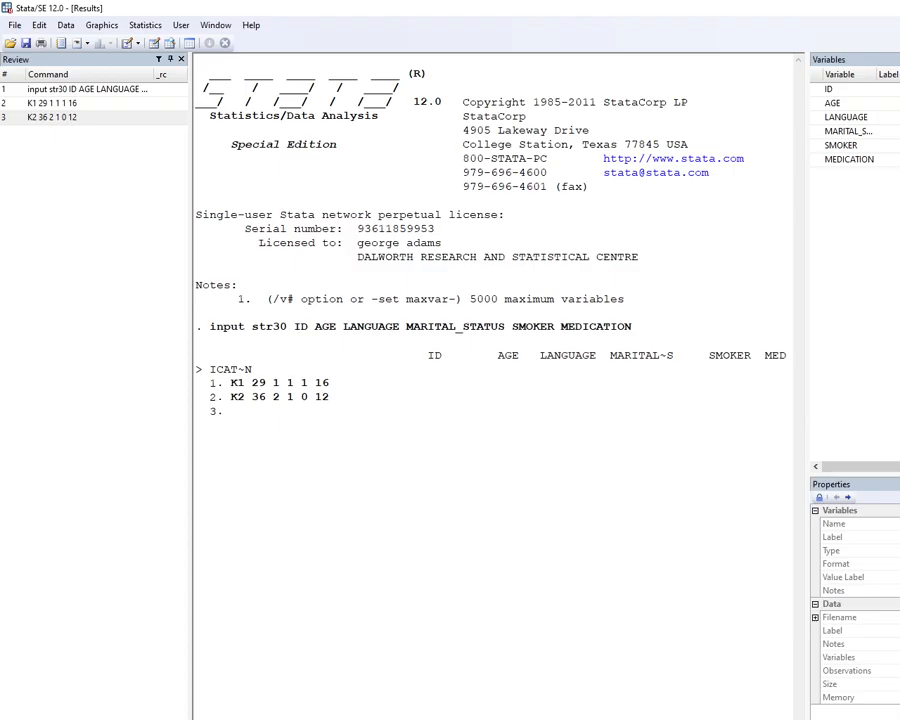
{"action": "key", "text": "alt+Tab"}
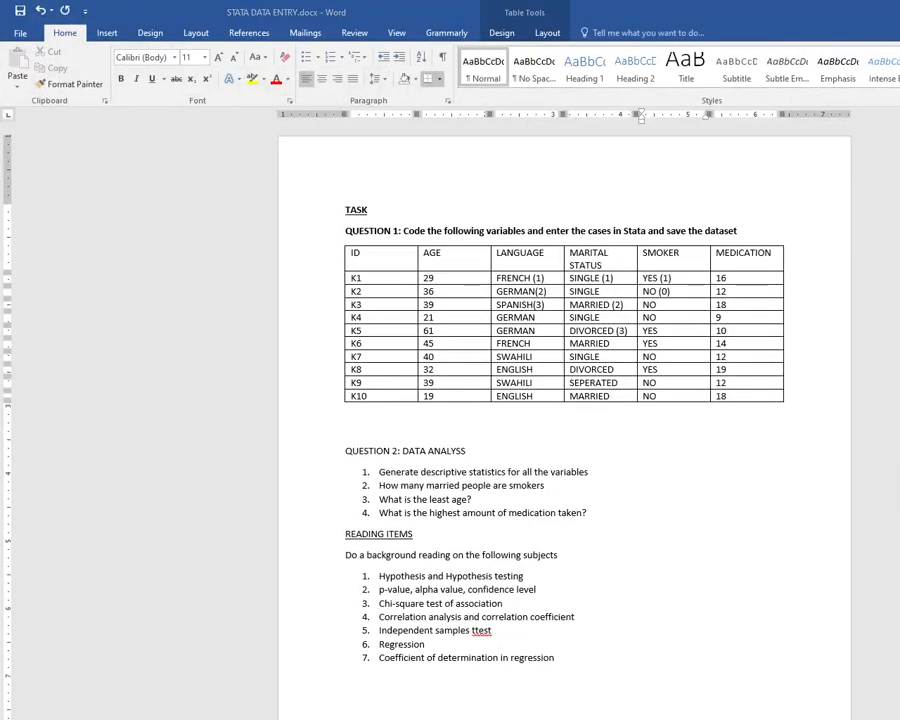
{"action": "key", "text": "alt+Tab"}
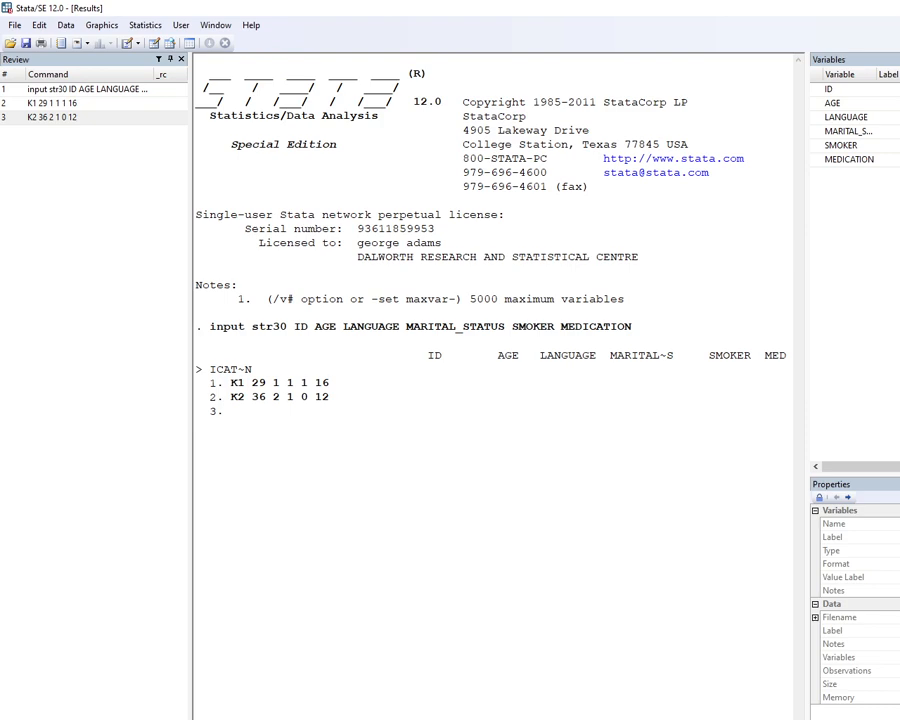
{"action": "key", "text": "alt+Tab"}
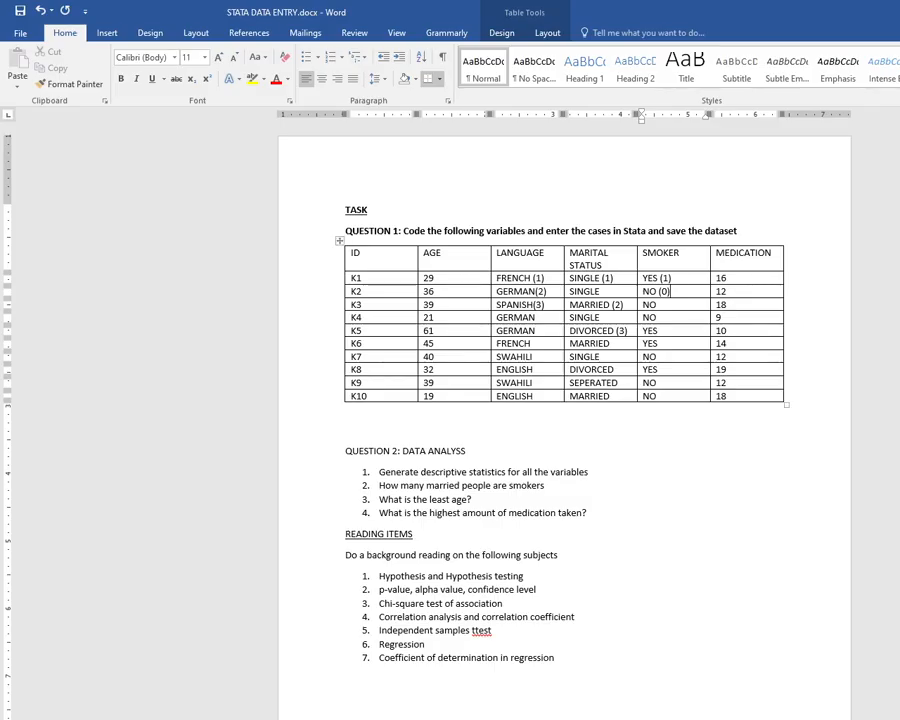
{"action": "key", "text": "alt+Tab"}
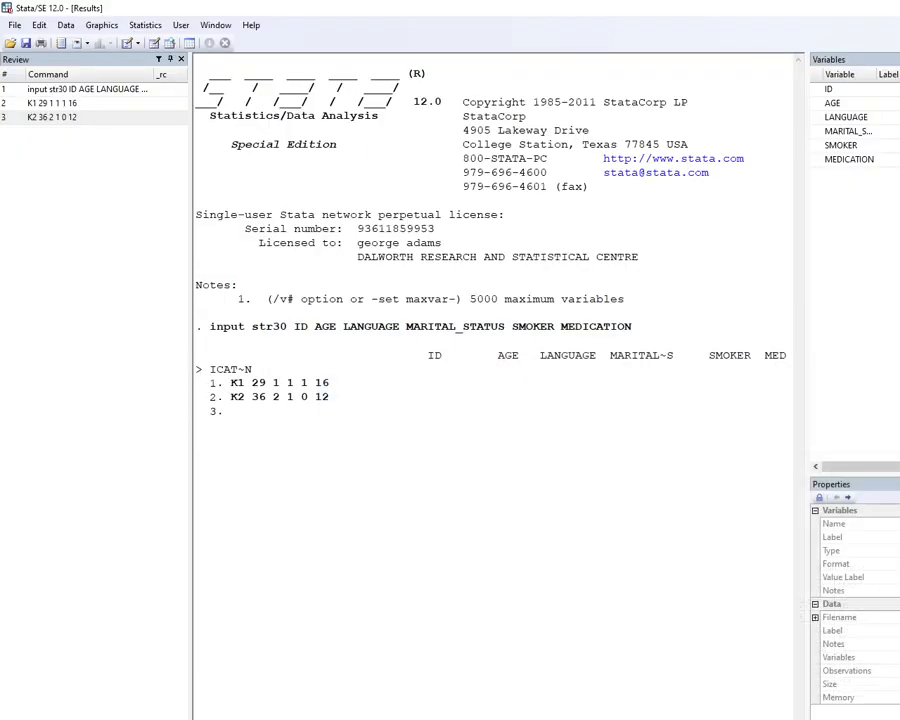
{"action": "key", "text": "alt+Tab"}
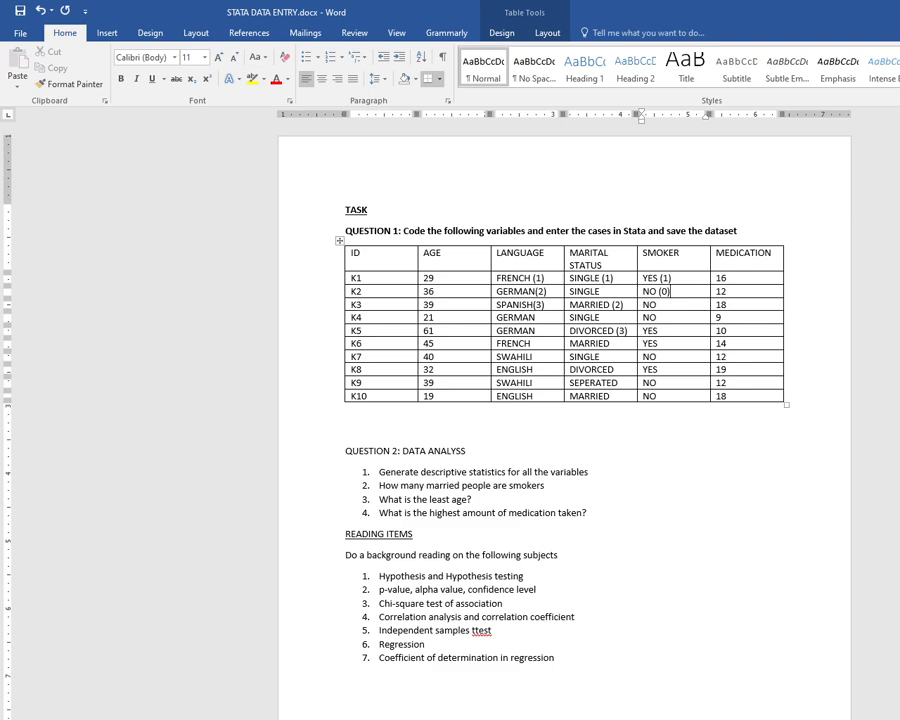
{"action": "key", "text": "alt+Tab"}
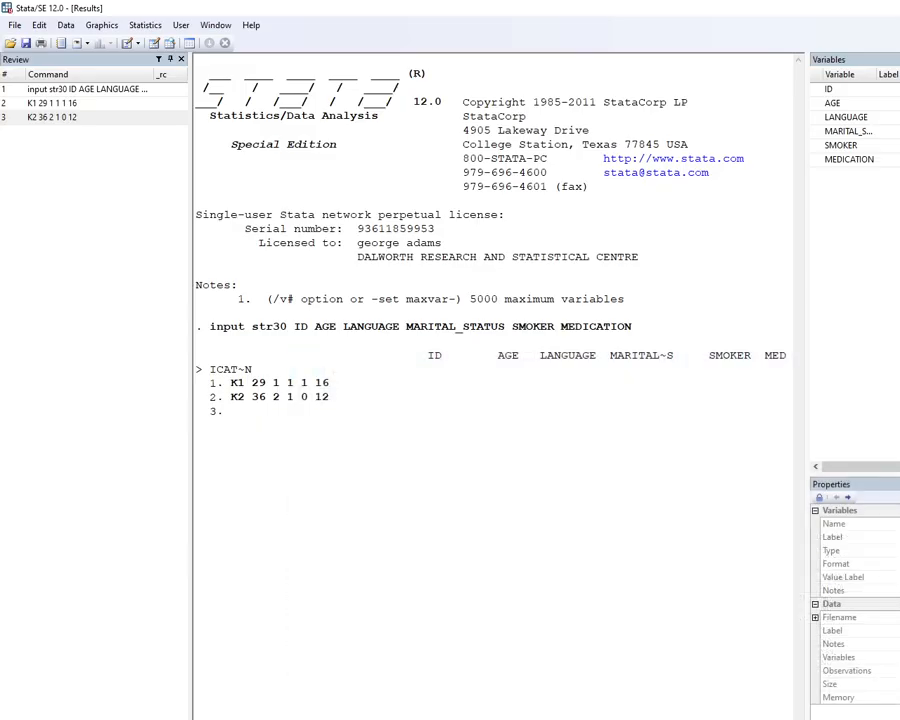
{"action": "key", "text": "alt+Tab"}
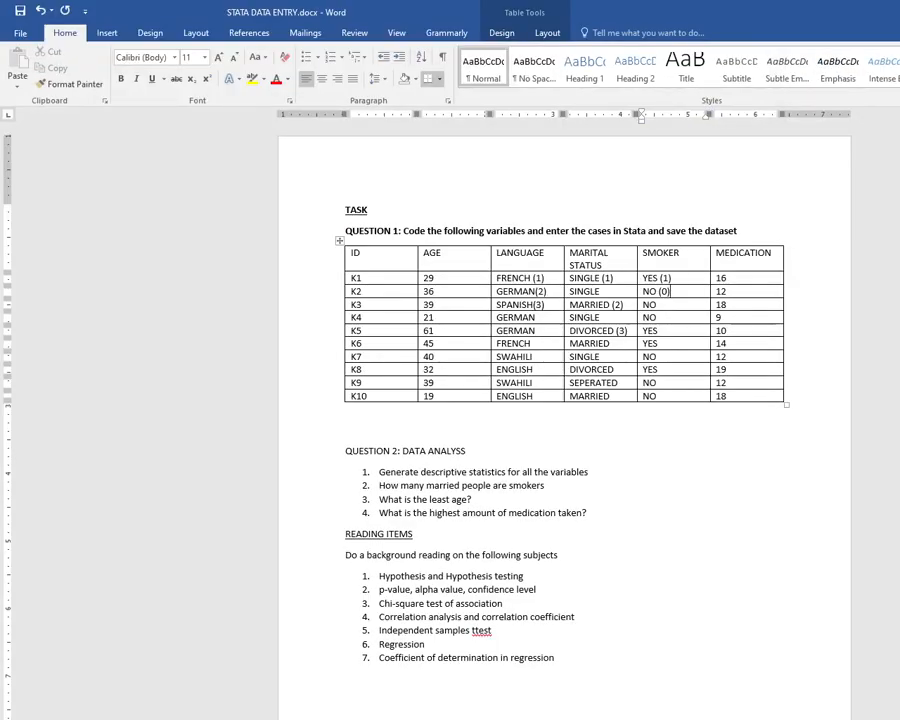
{"action": "key", "text": "alt+Tab"}
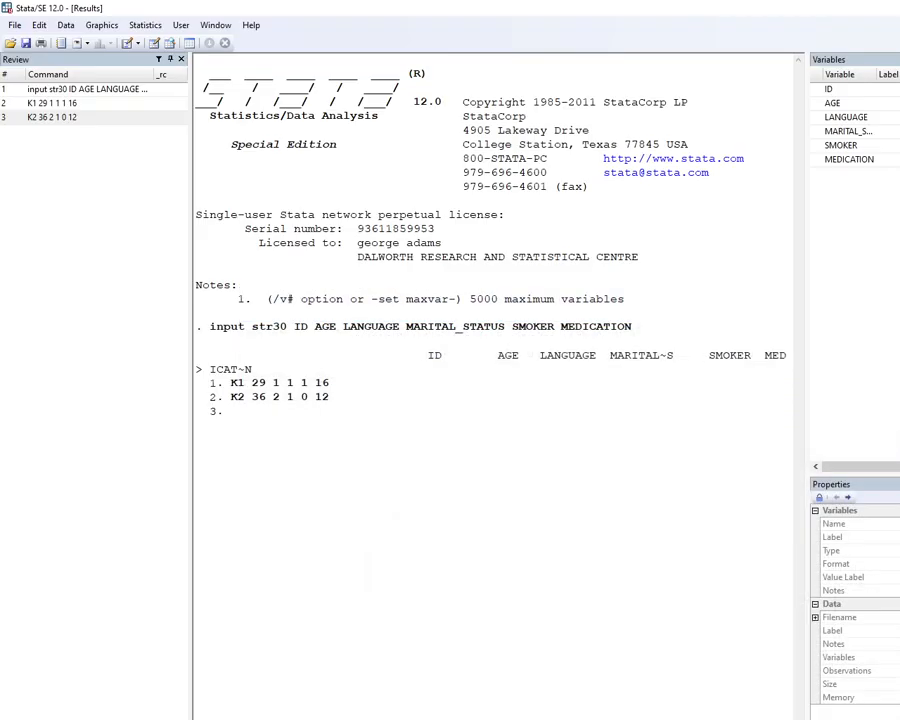
{"action": "key", "text": "Return"}
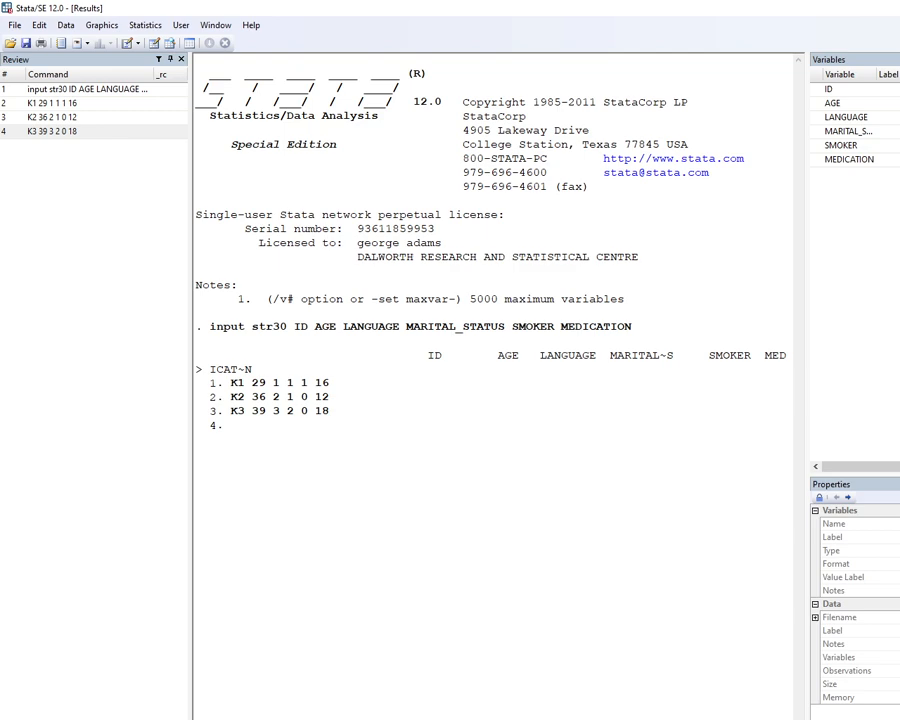
- Finish the case input with "end", and view the dataset using the browse command and its short form br
{"action": "type", "text": "end"}
{"action": "key", "text": "Return"}
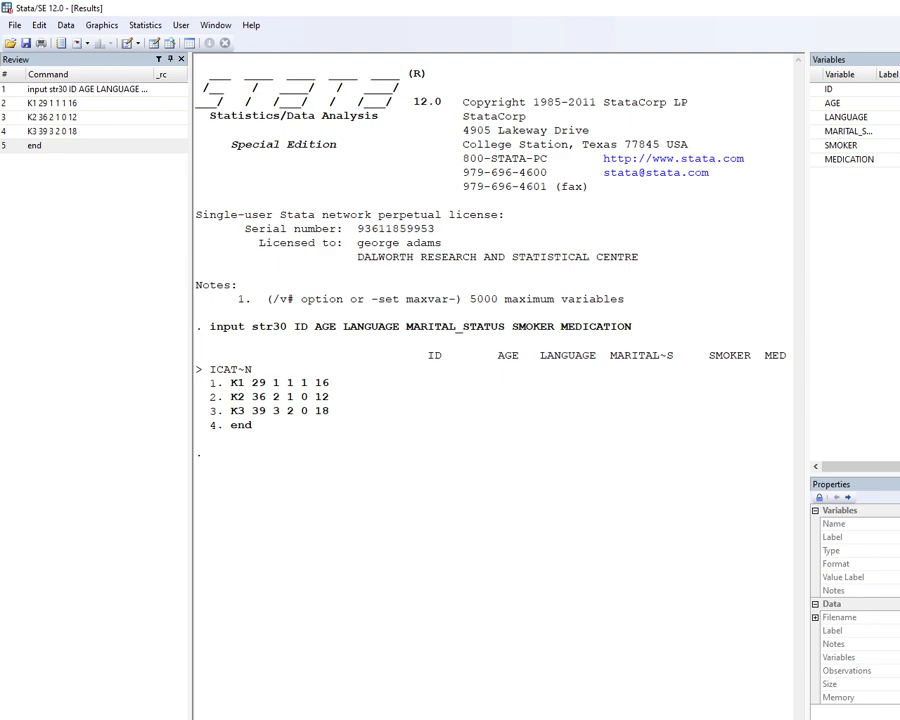
{"action": "key", "text": "Return"}
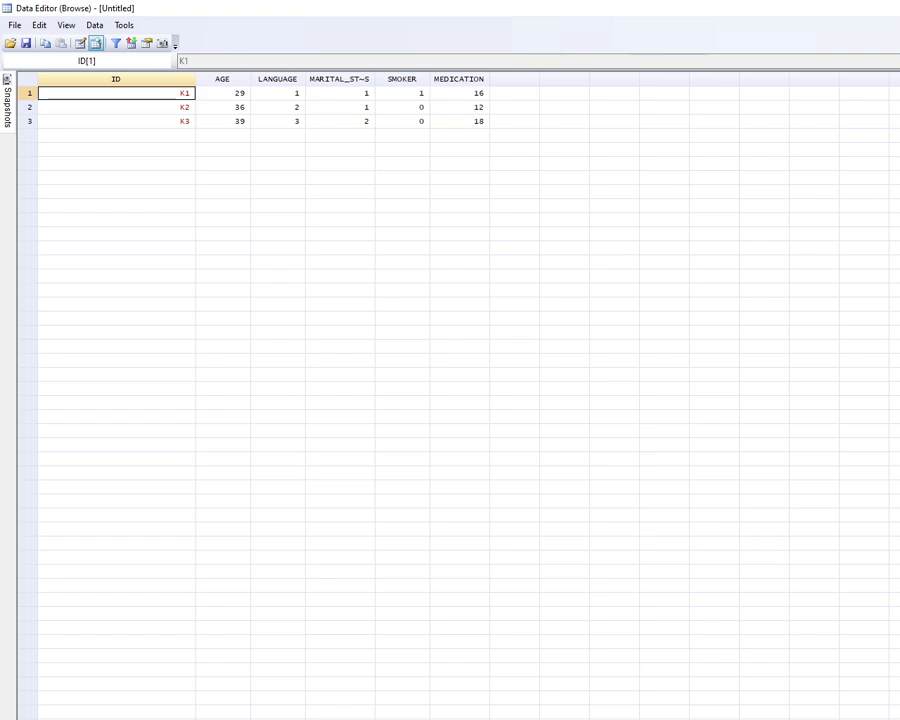
{"action": "key", "text": "alt+F4"}
{"action": "left_click", "coordinate": [897, 8]}
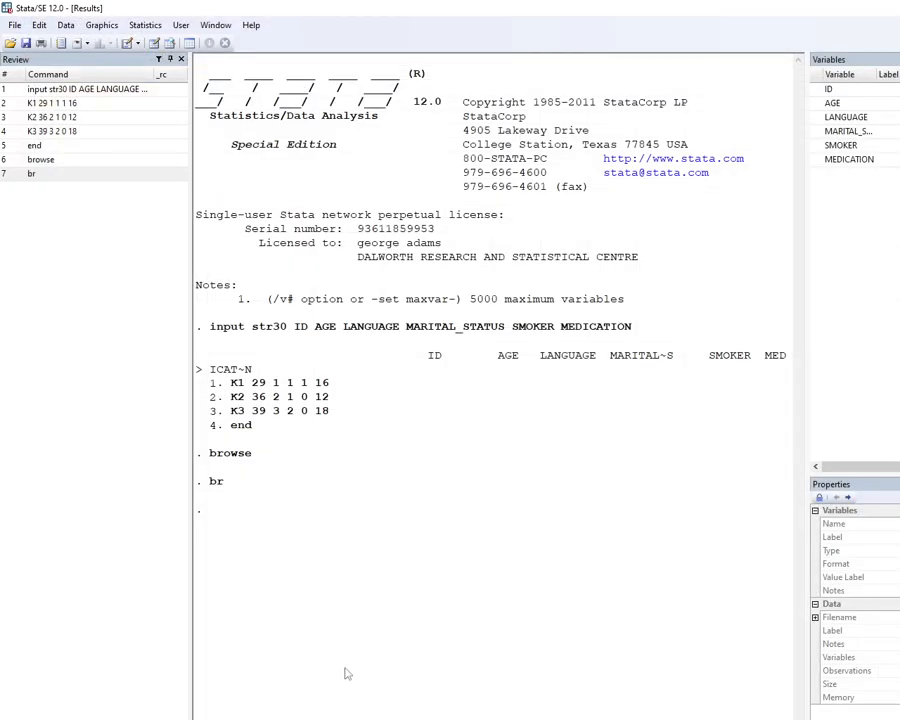
- Open the dataset for editing in the Data Editor and add a fourth case with ID k4 and AGE 27
{"action": "key", "text": "Return"}
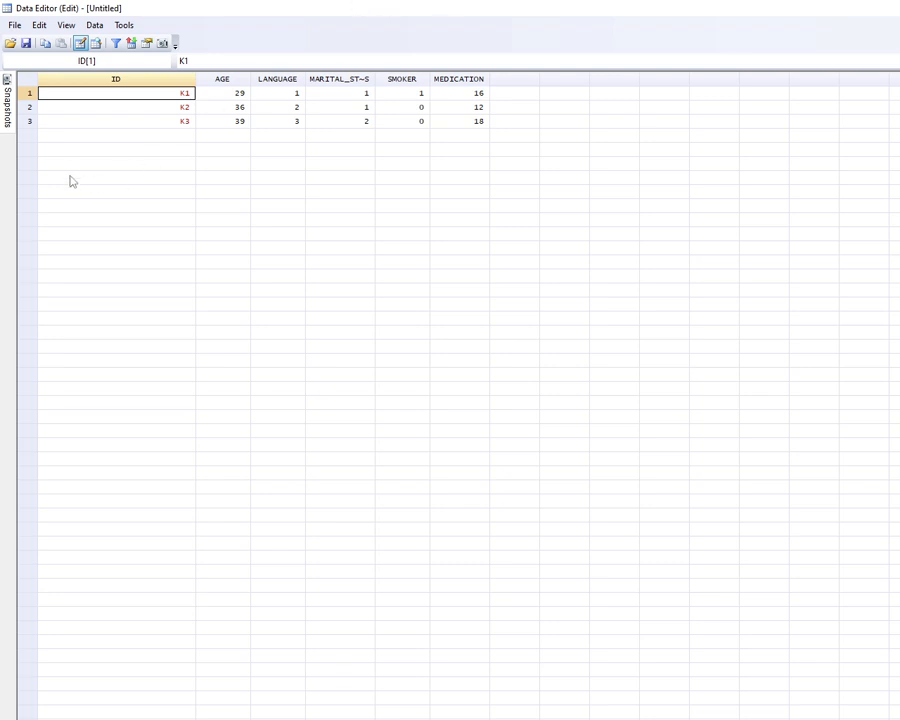
{"action": "left_click", "coordinate": [84, 136]}
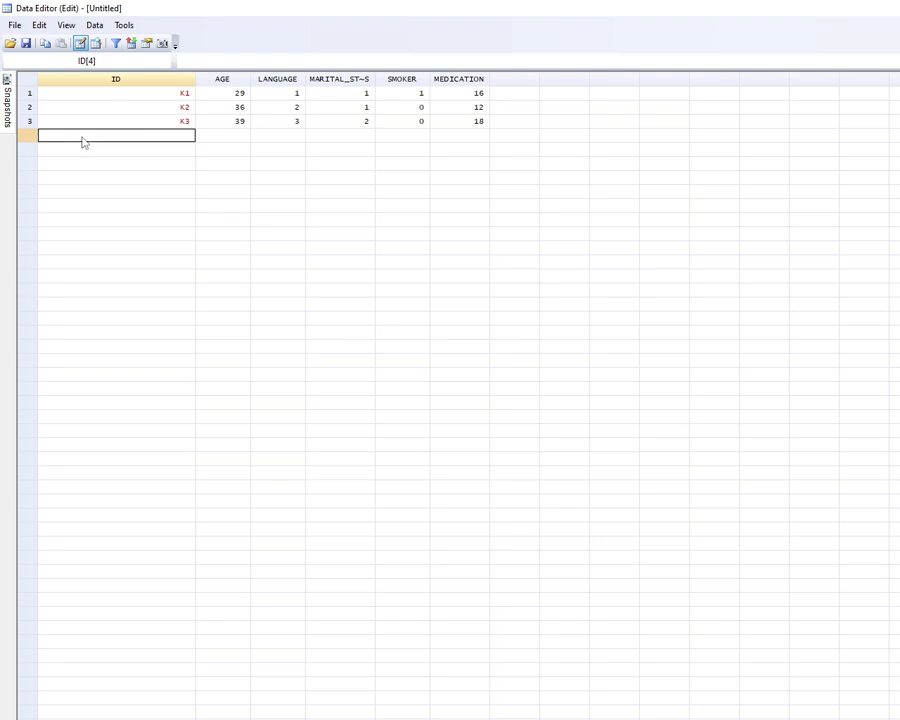
{"action": "type", "text": "k4"}
{"action": "key", "text": "Tab"}
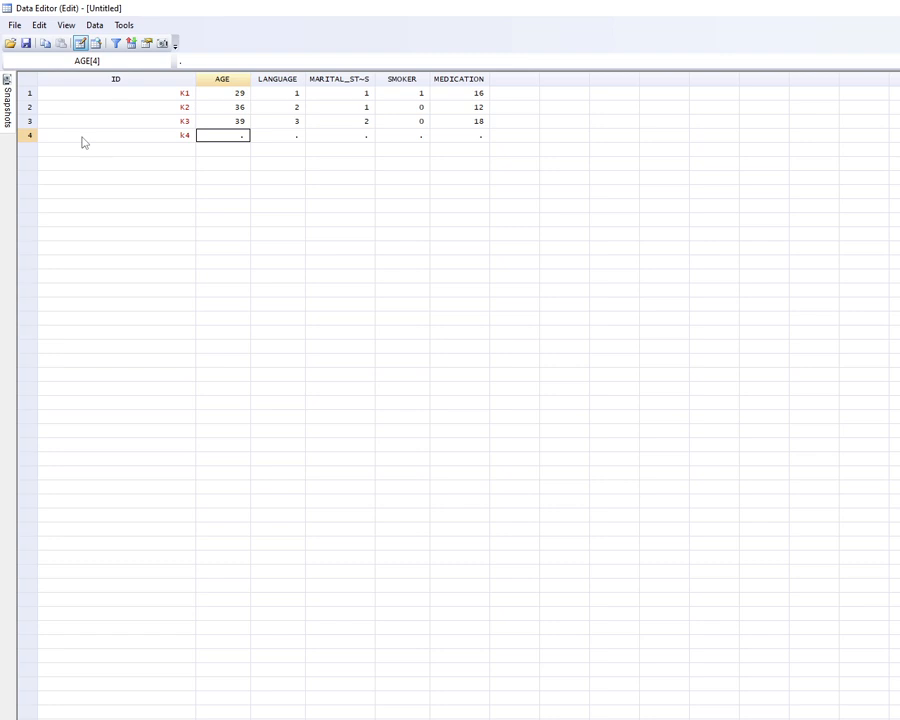
{"action": "type", "text": "27"}
{"action": "key", "text": "Tab"}
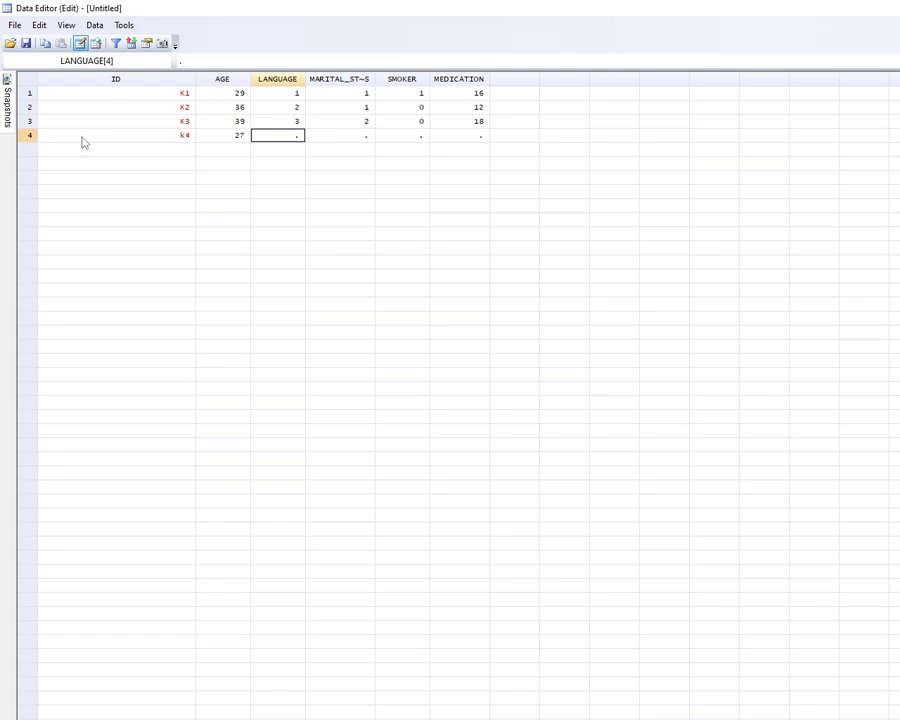
- Complete the k4 case with LANGUAGE 2, MARITAL_STATUS 2, SMOKER 1 and MEDICATION 18
{"action": "type", "text": "2"}
{"action": "key", "text": "Tab"}
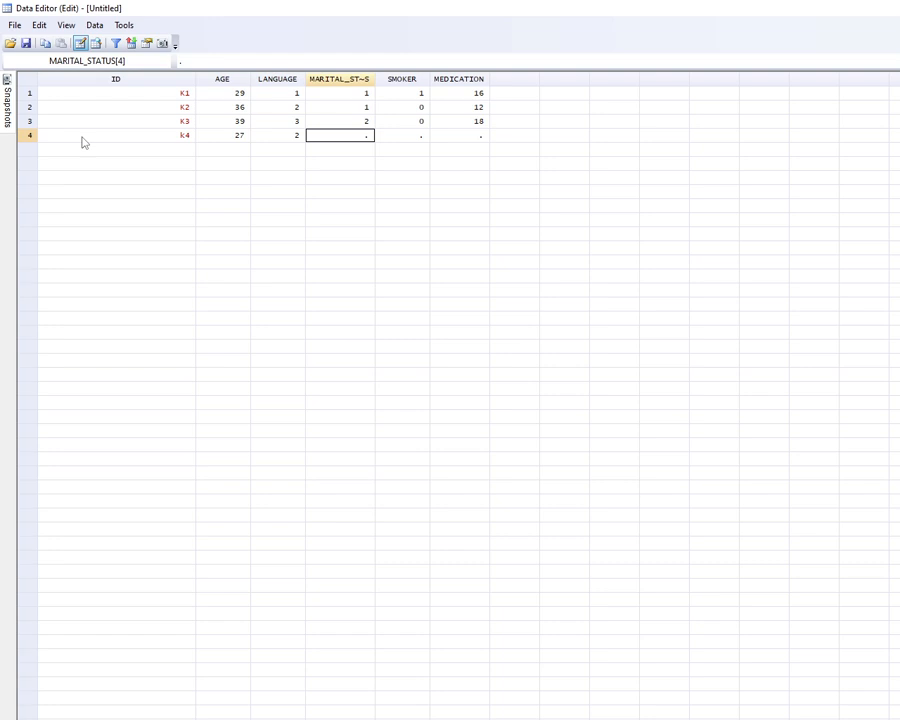
{"action": "type", "text": "2"}
{"action": "key", "text": "Tab"}
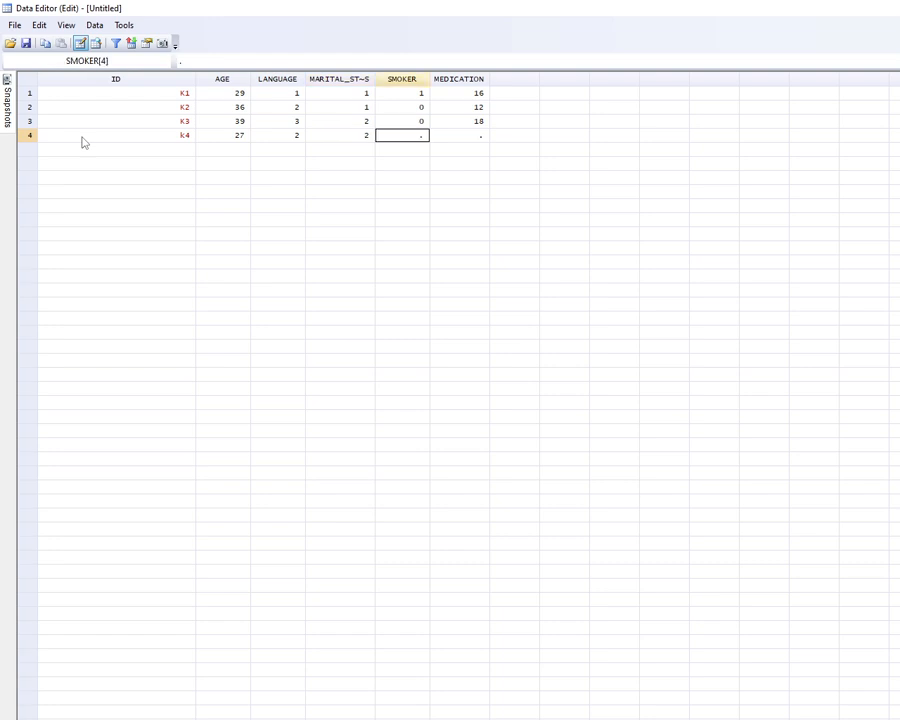
{"action": "type", "text": "1"}
{"action": "key", "text": "Tab"}
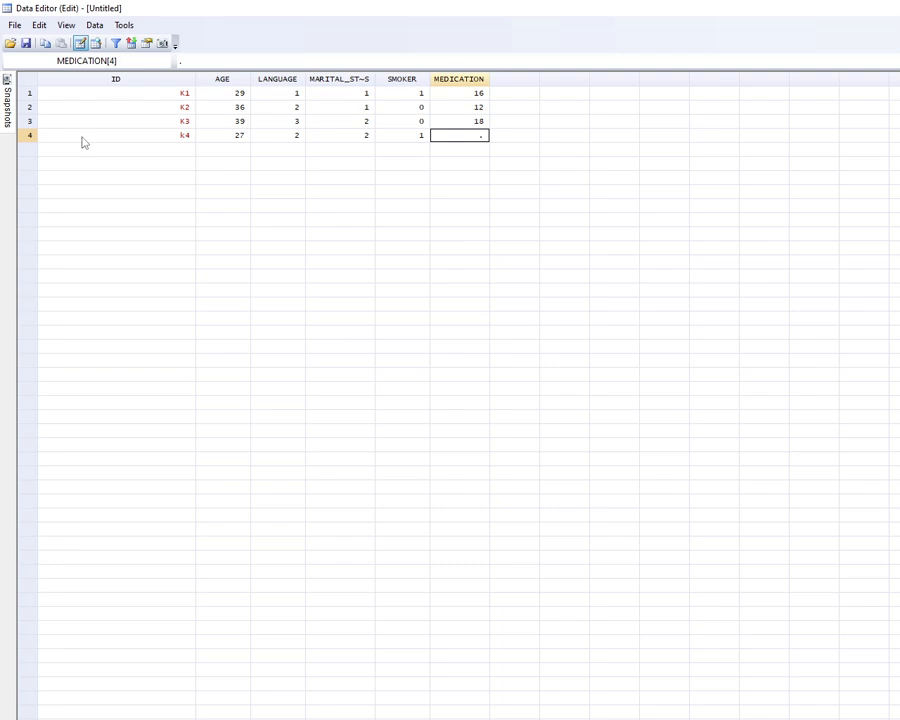
{"action": "type", "text": "18"}
{"action": "key", "text": "Tab"}
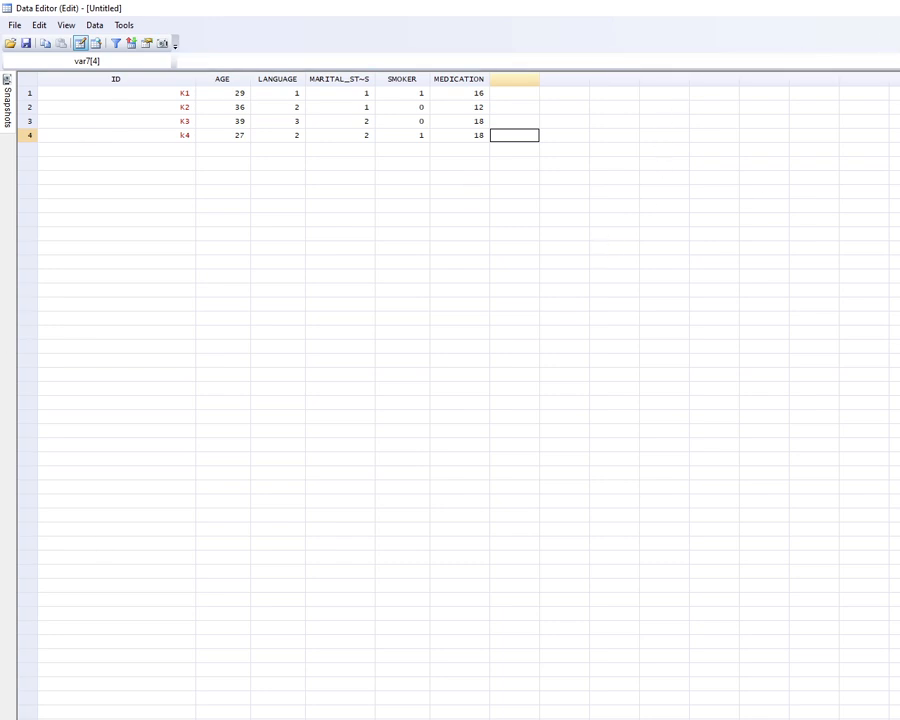
- Close the Data Editor and return to the Results window
{"action": "left_click", "coordinate": [896, 8]}
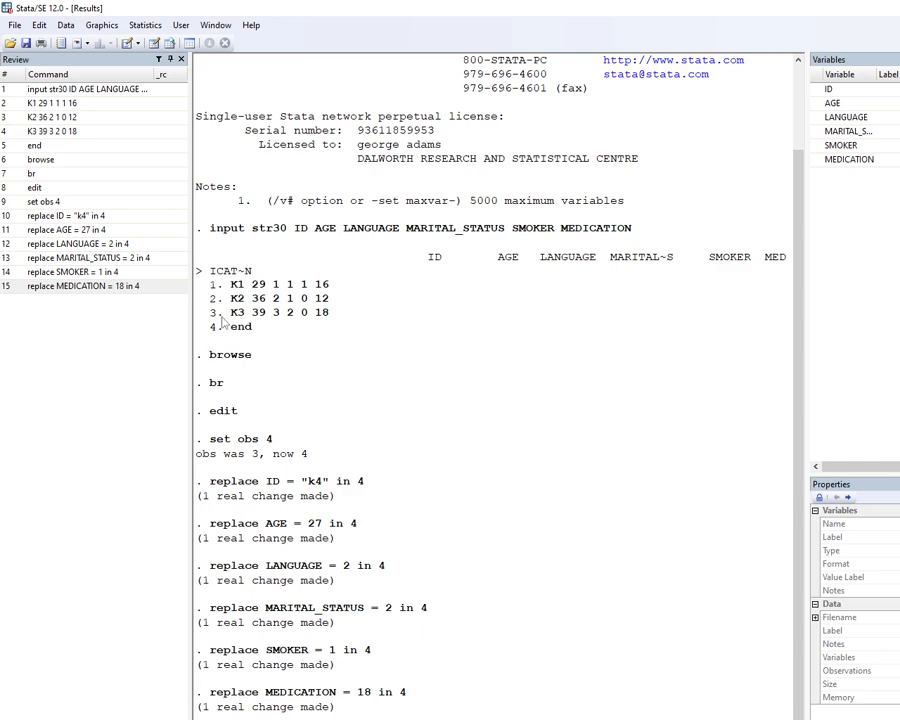
{"action": "left_click", "coordinate": [101, 288]}
{"action": "left_click", "coordinate": [135, 28]}
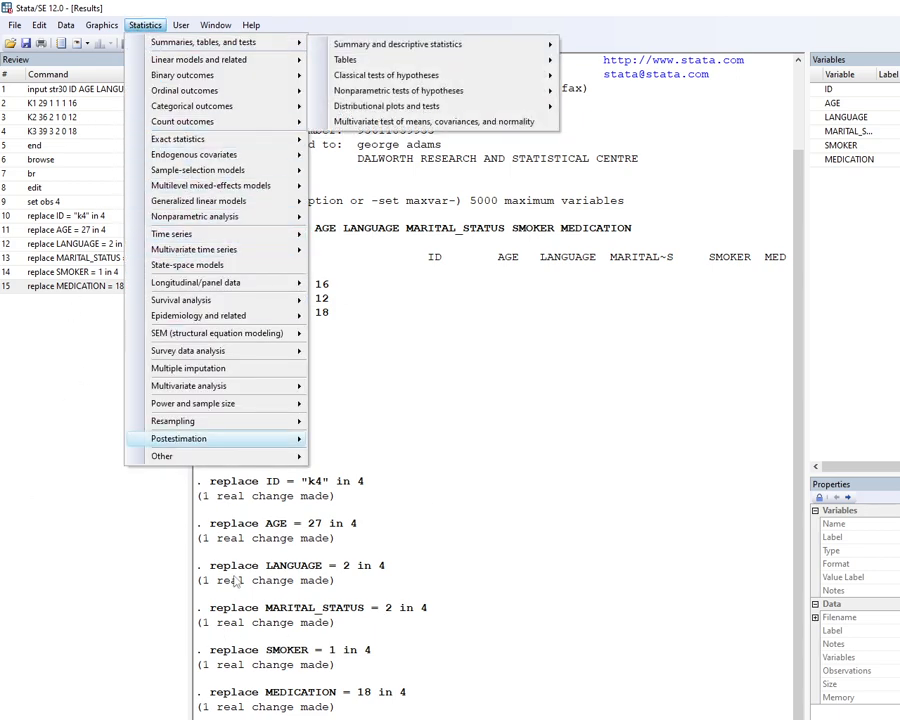
{"action": "mouse_move", "coordinate": [200, 438]}
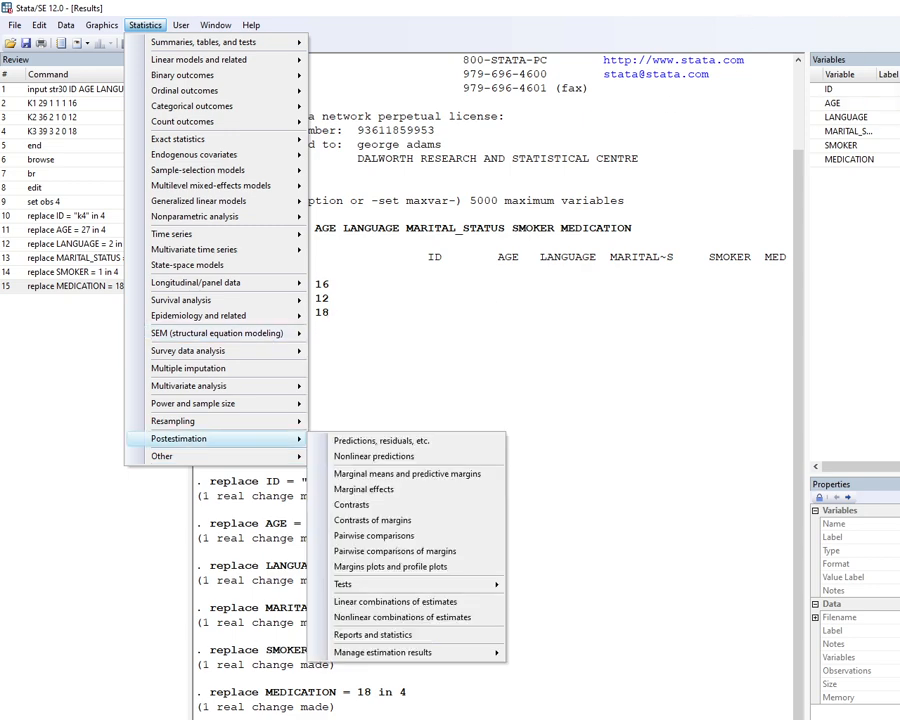
{"action": "key", "text": "Escape"}
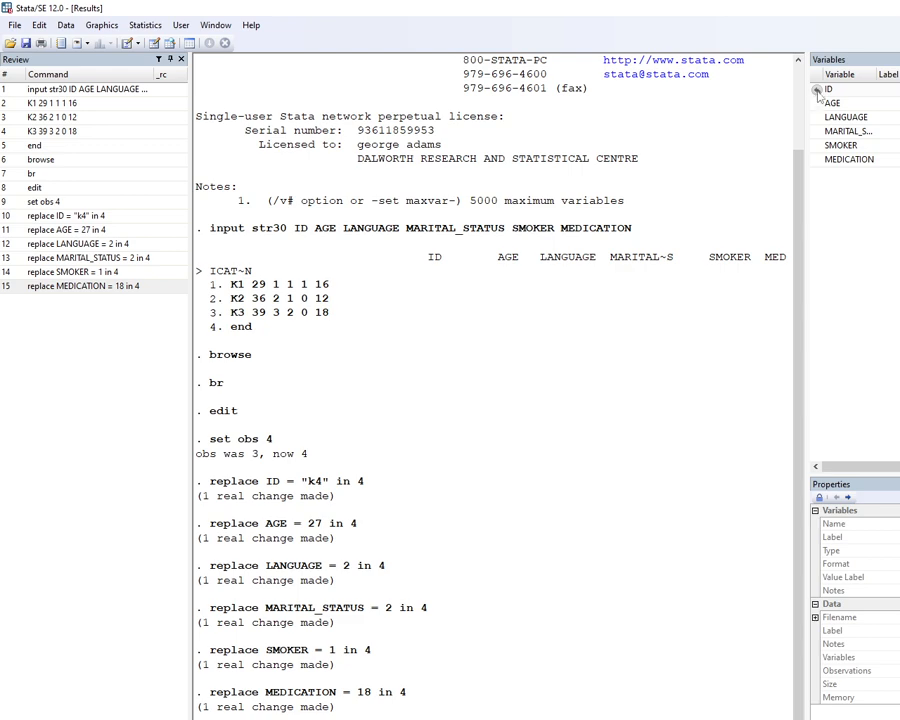
- Label the variable ID as "identity number" with the label variable command, and widen the command history so full commands can be read
{"action": "left_click", "coordinate": [818, 91]}
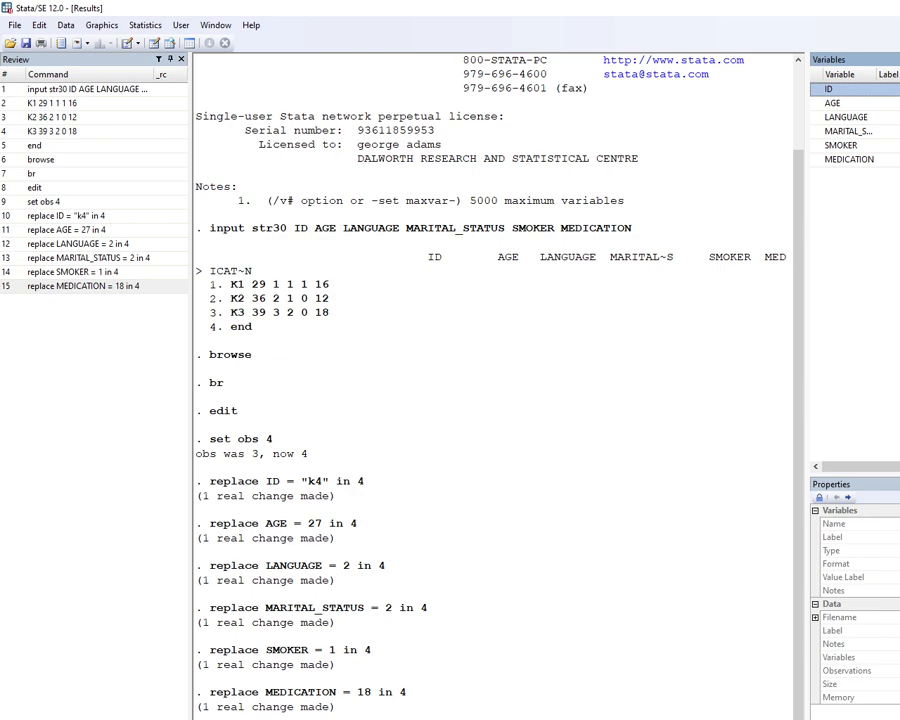
{"action": "left_click", "coordinate": [480, 715]}
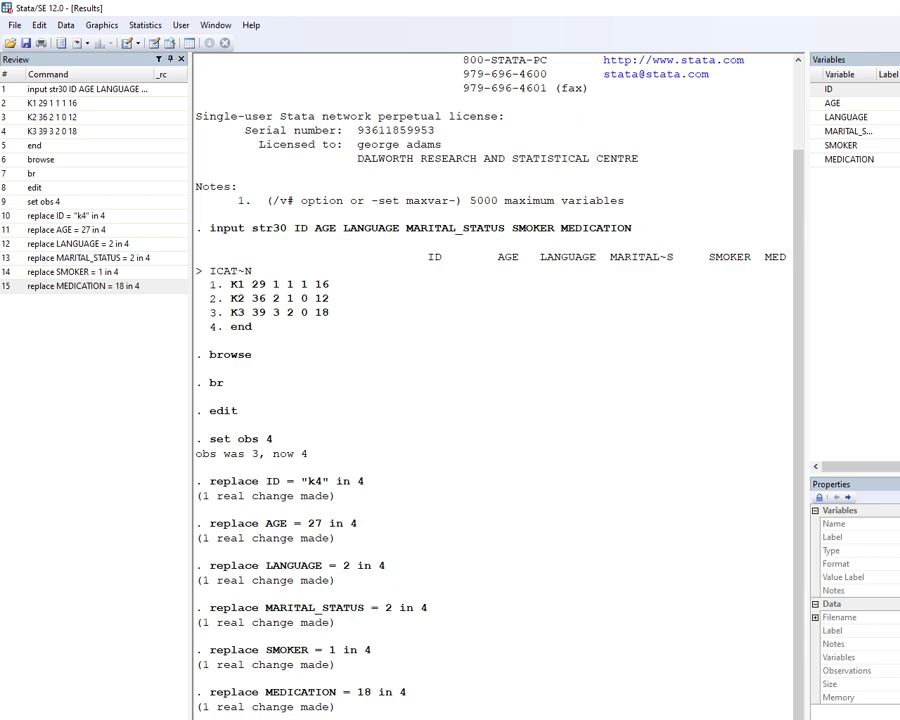
{"action": "key", "text": "Return"}
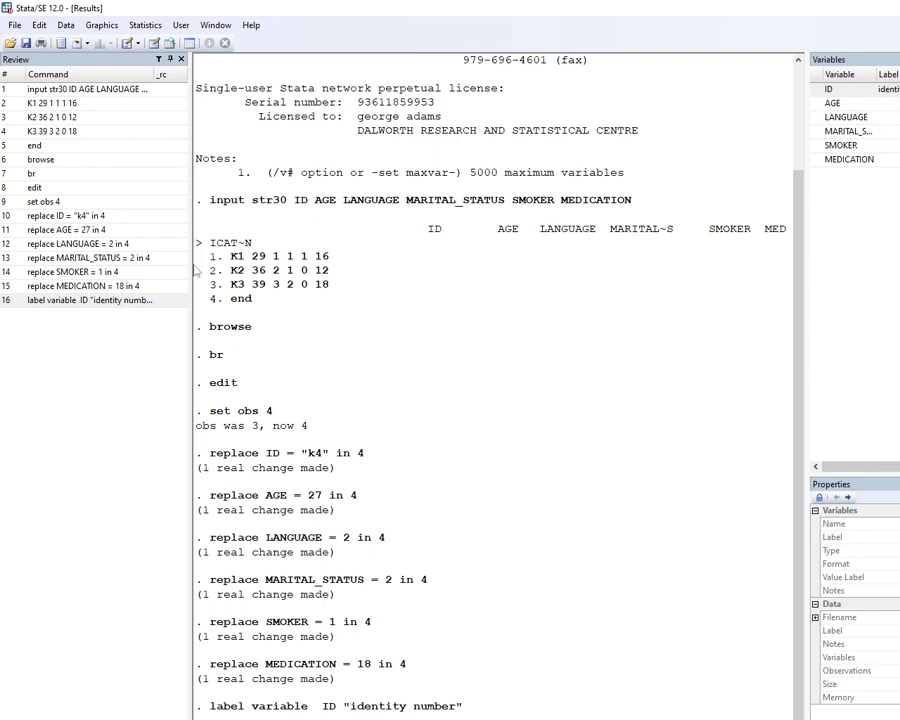
{"action": "left_click_drag", "start_coordinate": [188, 260], "coordinate": [230, 254]}
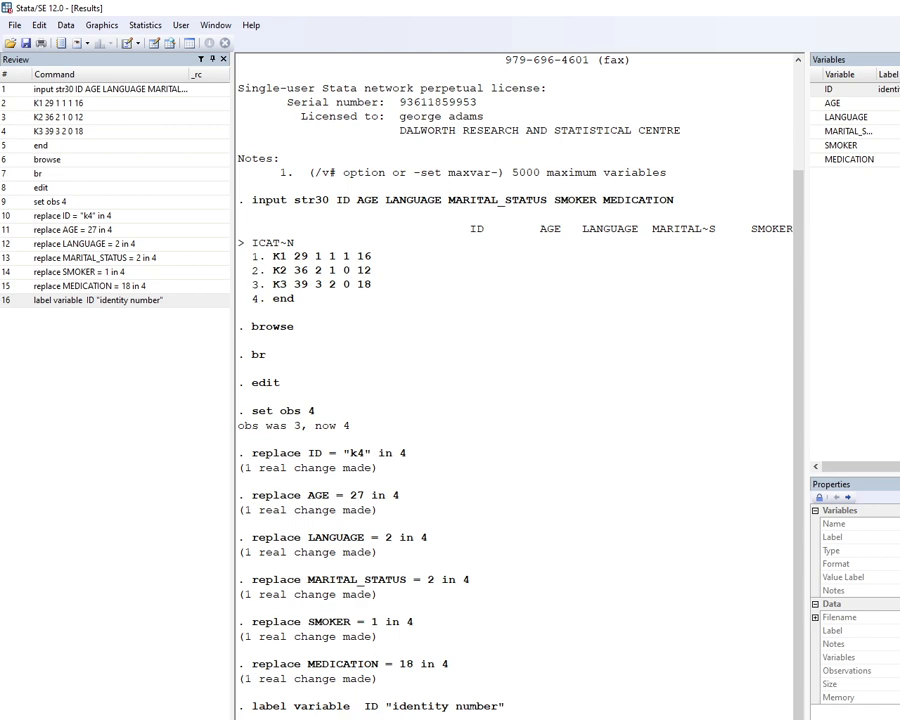
- Label the variables AGE as "age in years" and LANGUAGE as "preffered language" using the short form label var
{"action": "left_click", "coordinate": [817, 105]}
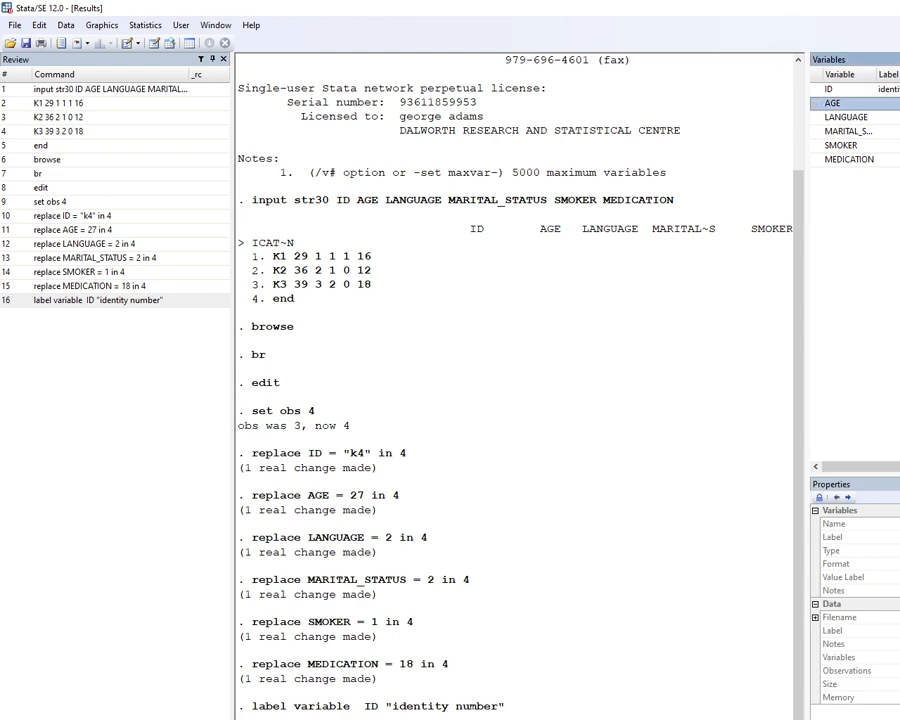
{"action": "left_click", "coordinate": [515, 716]}
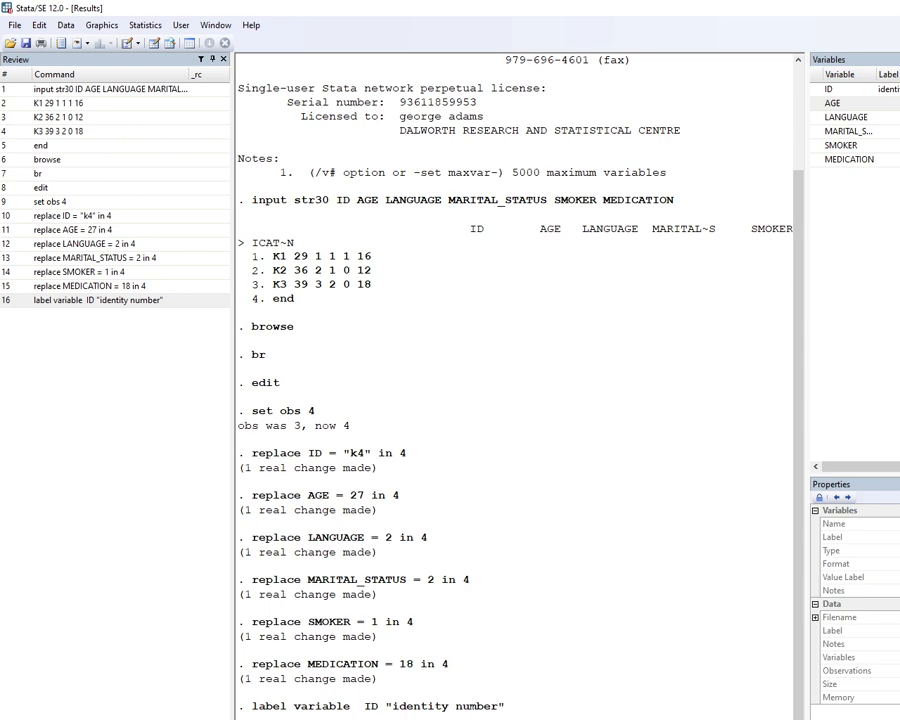
{"action": "key", "text": "Return"}
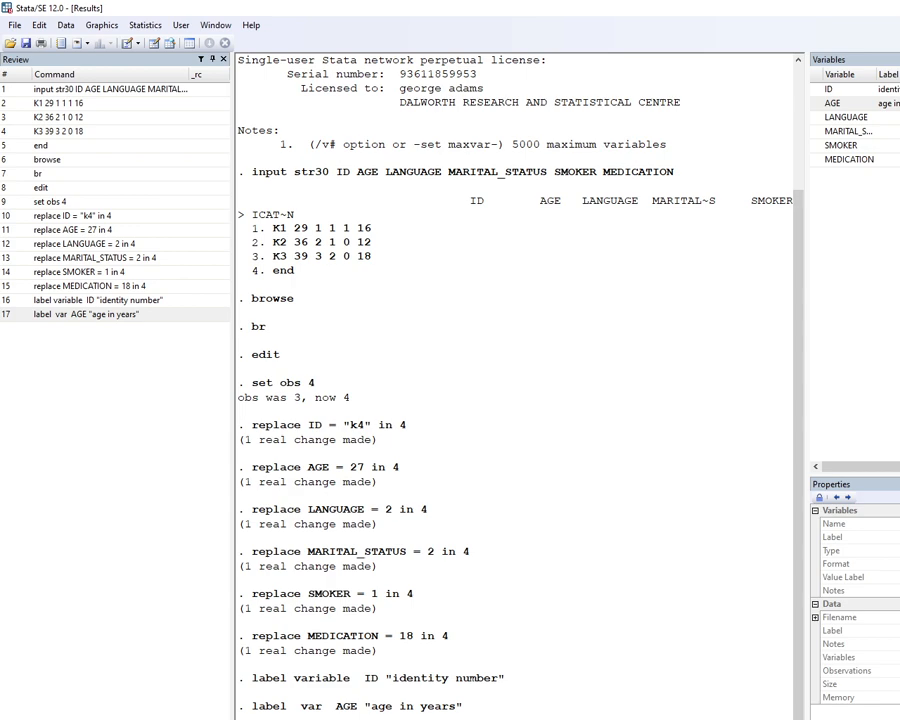
{"action": "left_click", "coordinate": [818, 120]}
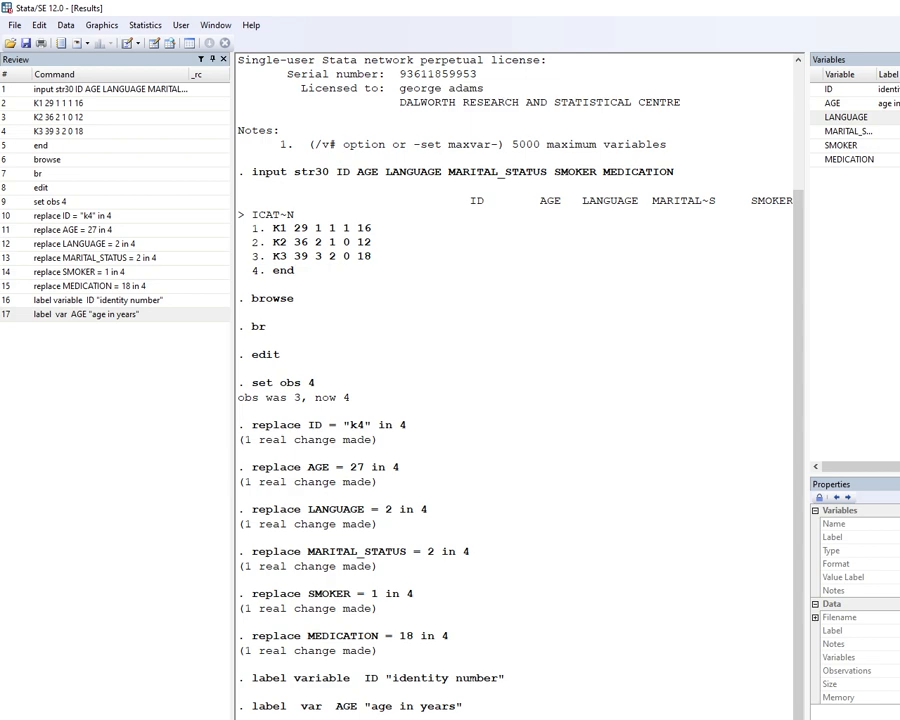
{"action": "key", "text": "Return"}
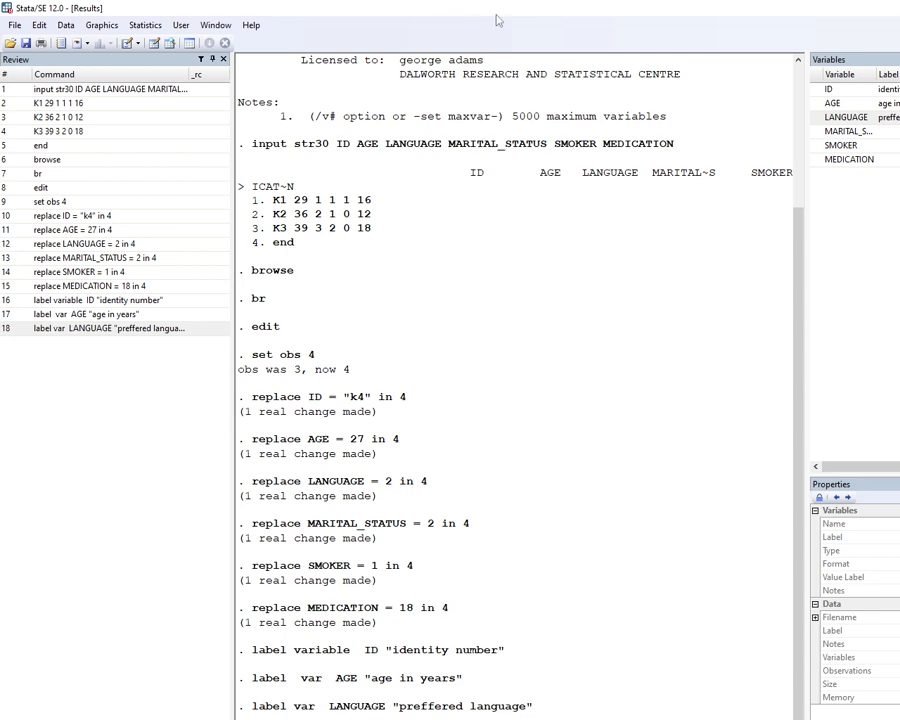
- Label the variable MARITAL_STATUS as "marital status" and the variable SMOKER as "smoker" with label var commands
{"action": "left_click", "coordinate": [816, 134]}
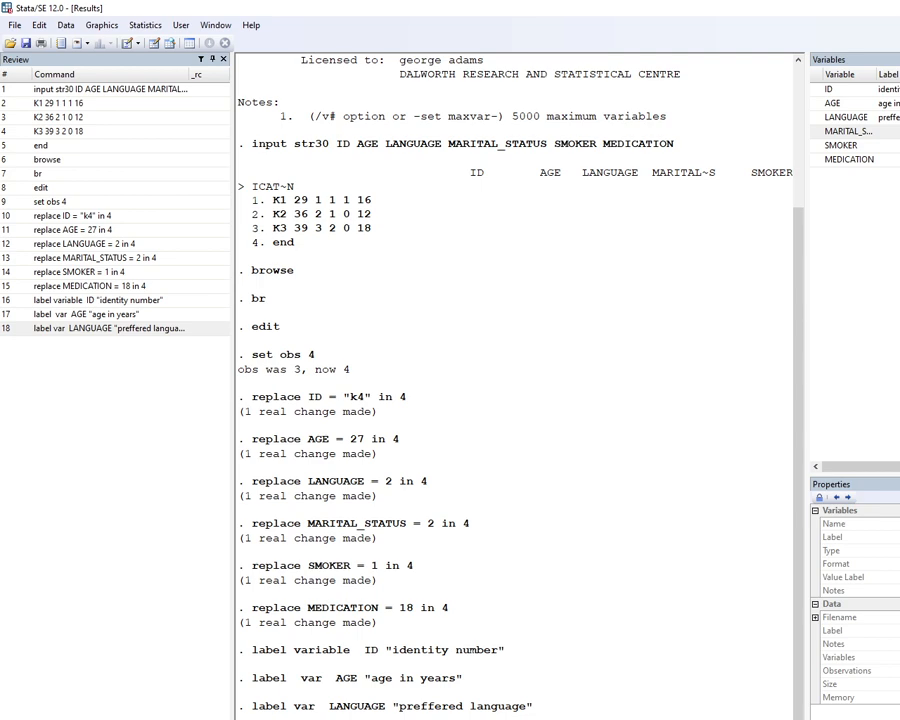
{"action": "key", "text": "Return"}
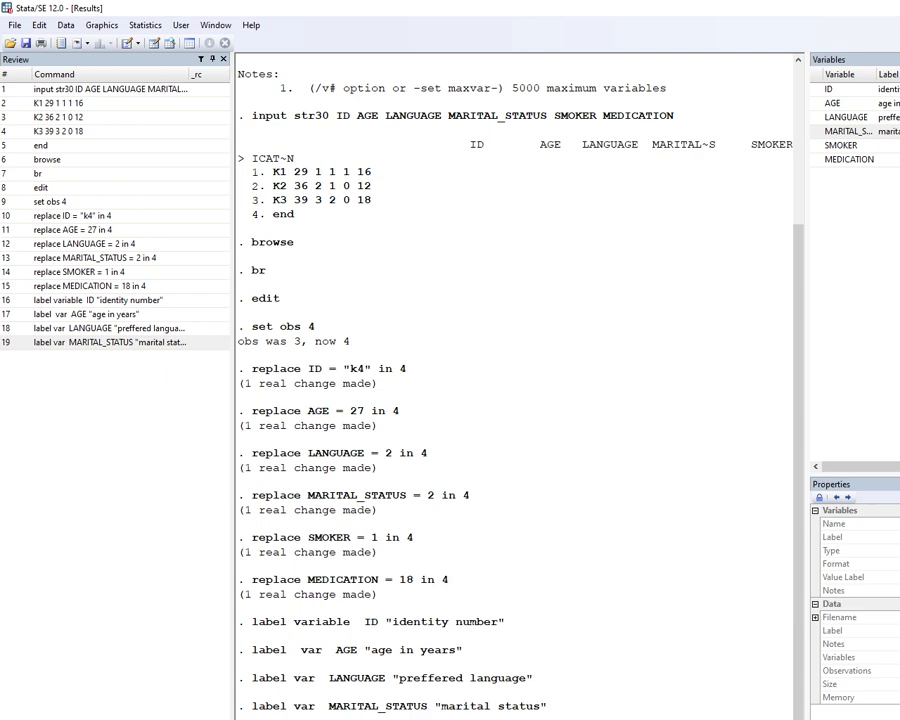
{"action": "left_click", "coordinate": [835, 146]}
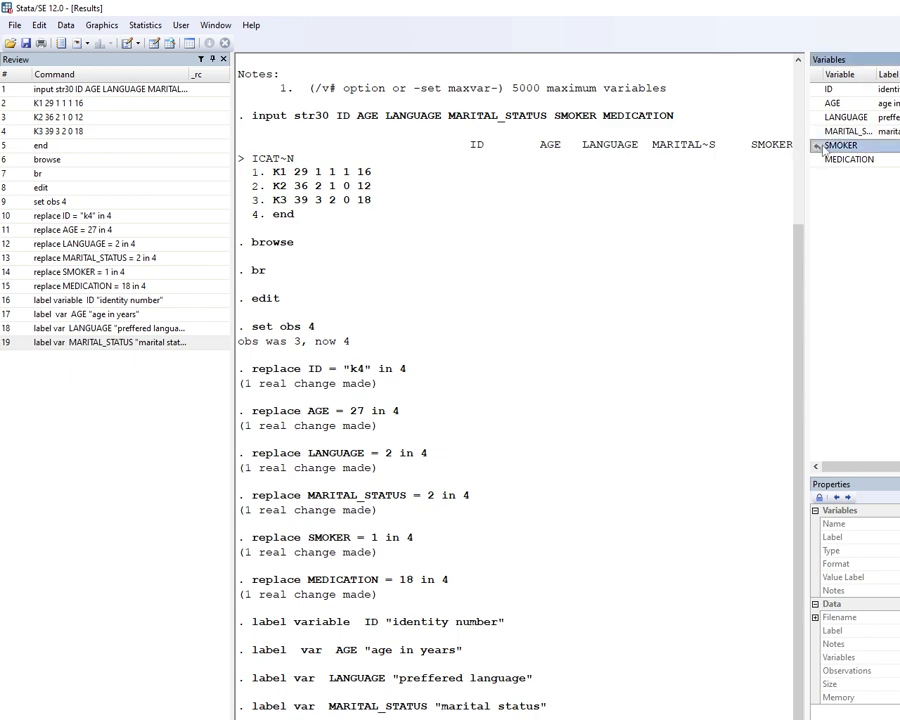
{"action": "left_click", "coordinate": [516, 718]}
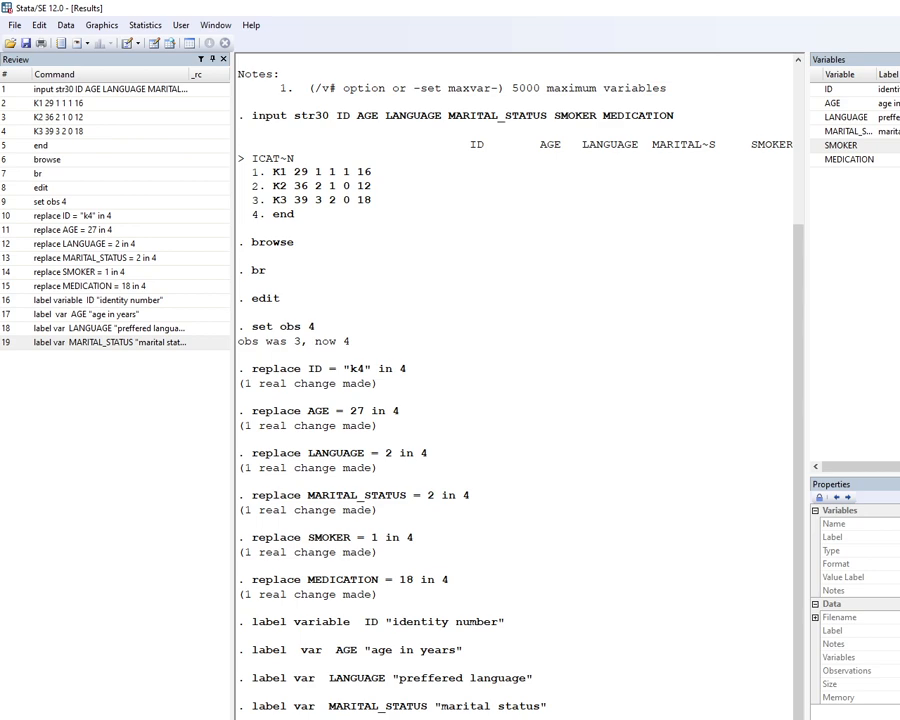
{"action": "key", "text": "Return"}
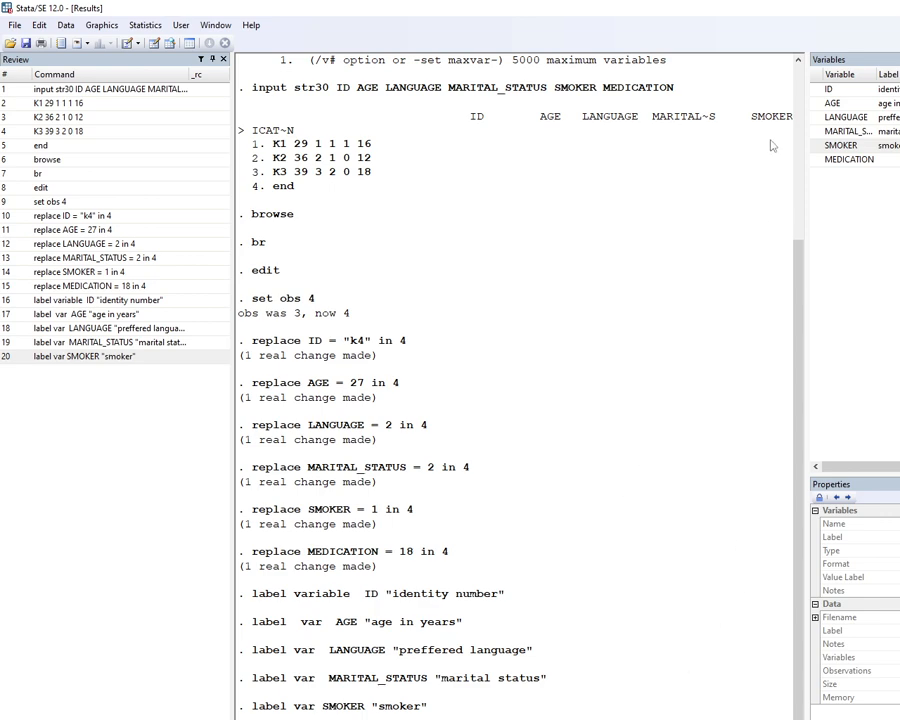
- Label the variable MEDICATION as "number of medication" with the label var command
{"action": "left_click", "coordinate": [816, 161]}
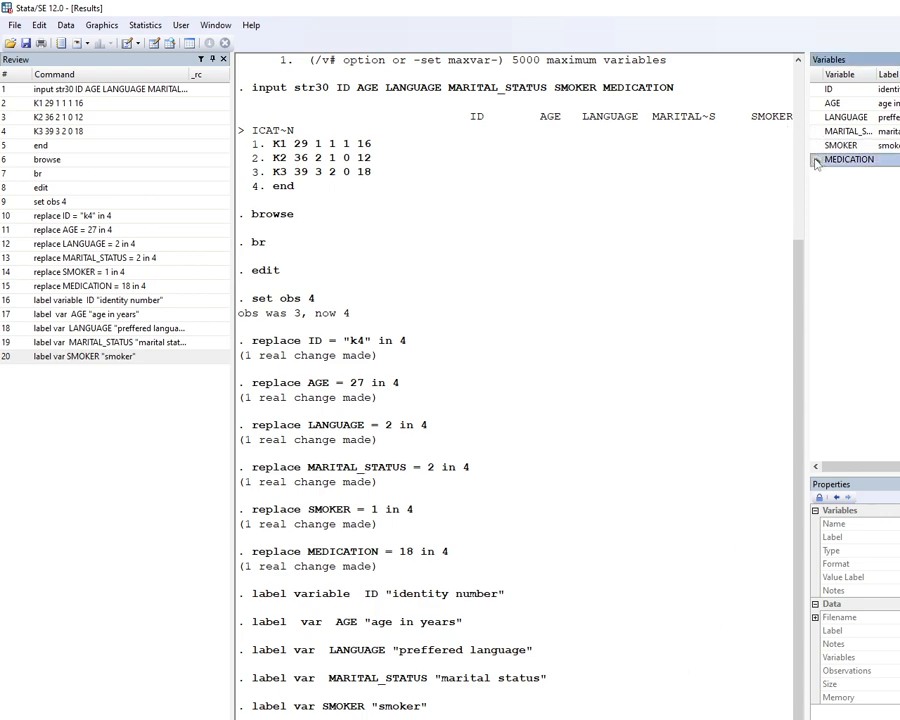
{"action": "left_click", "coordinate": [412, 718]}
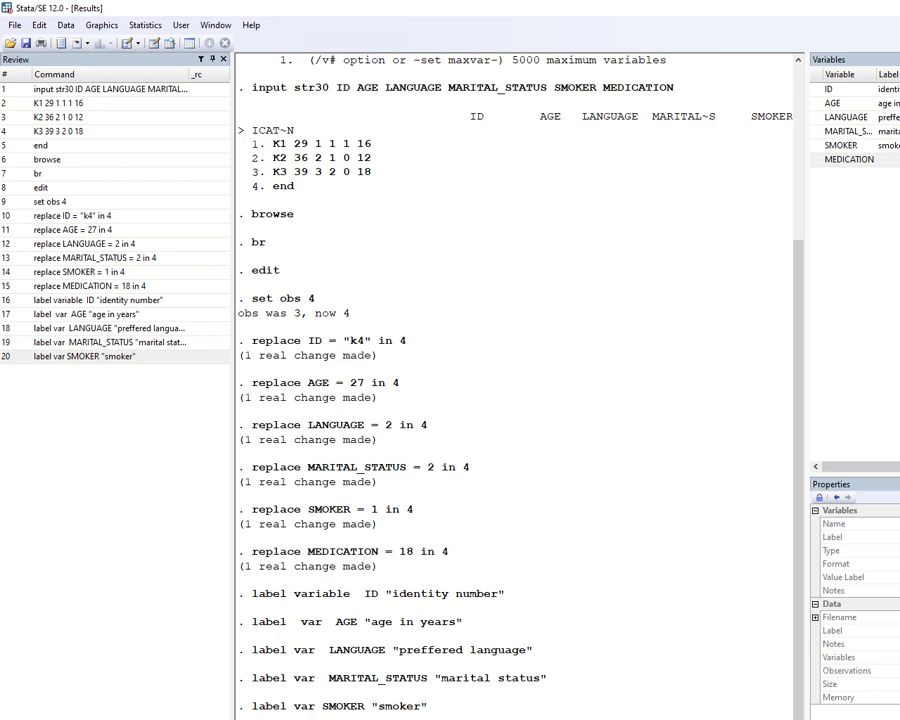
{"action": "key", "text": "Return"}
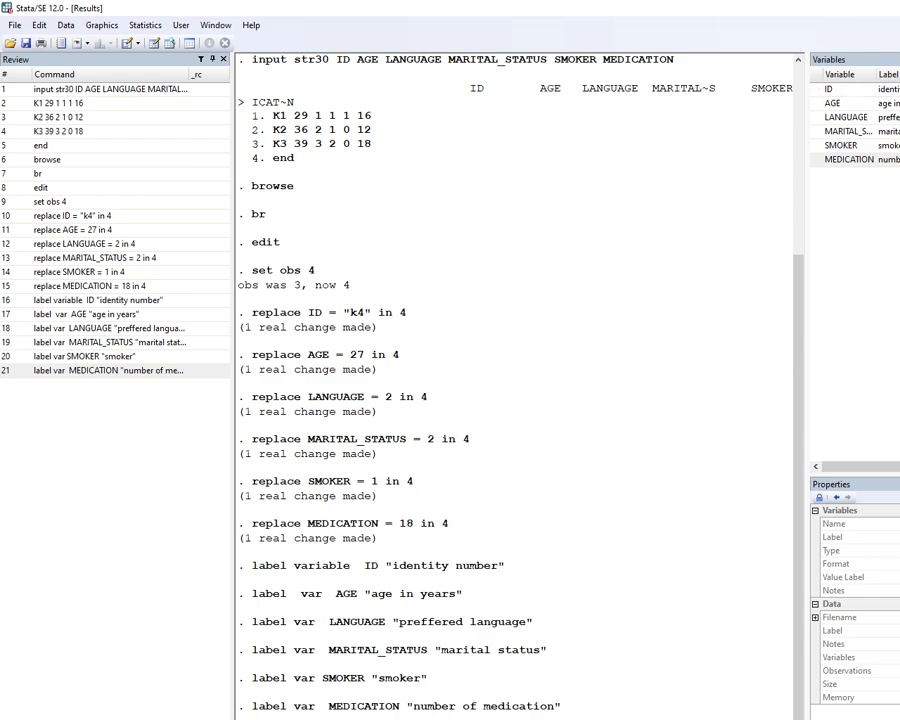
- Browse the dataset with br and compare its numeric codes with the coded categories in the Word table
{"action": "key", "text": "Return"}
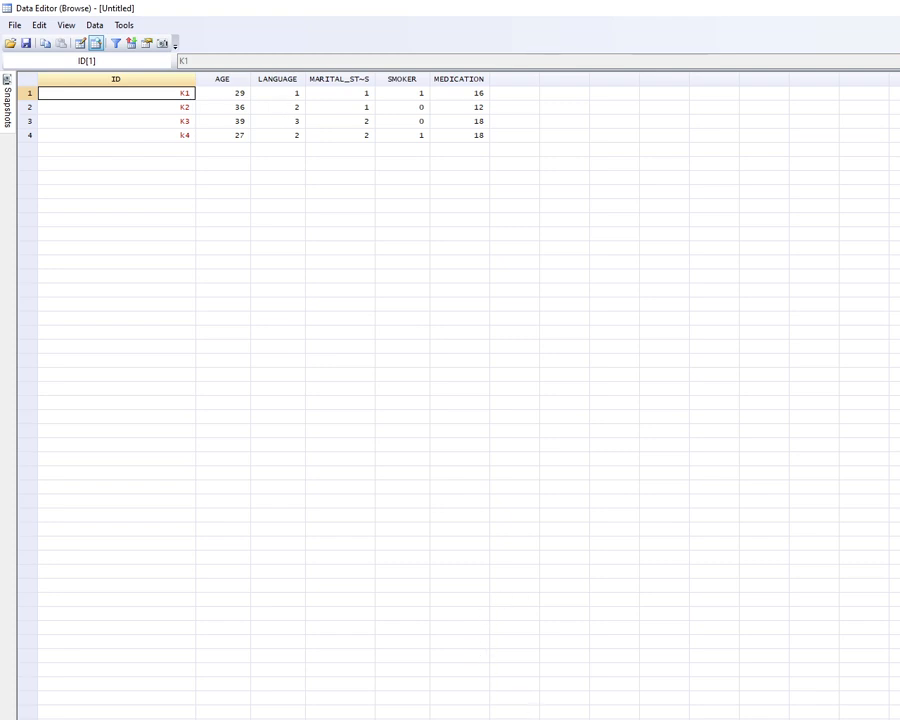
{"action": "key", "text": "alt+Tab"}
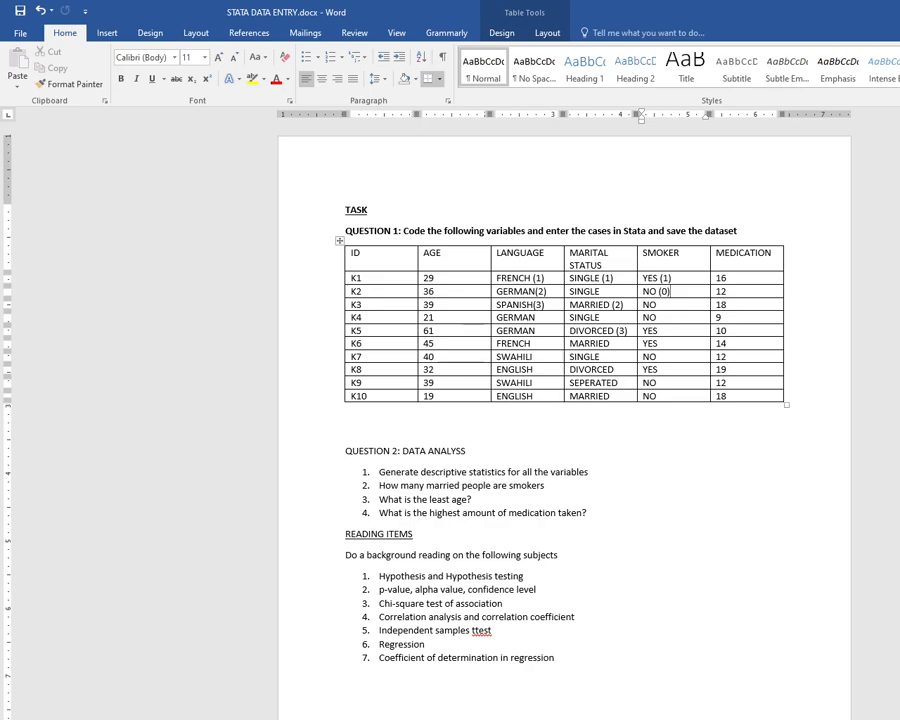
{"action": "key", "text": "alt+Tab"}
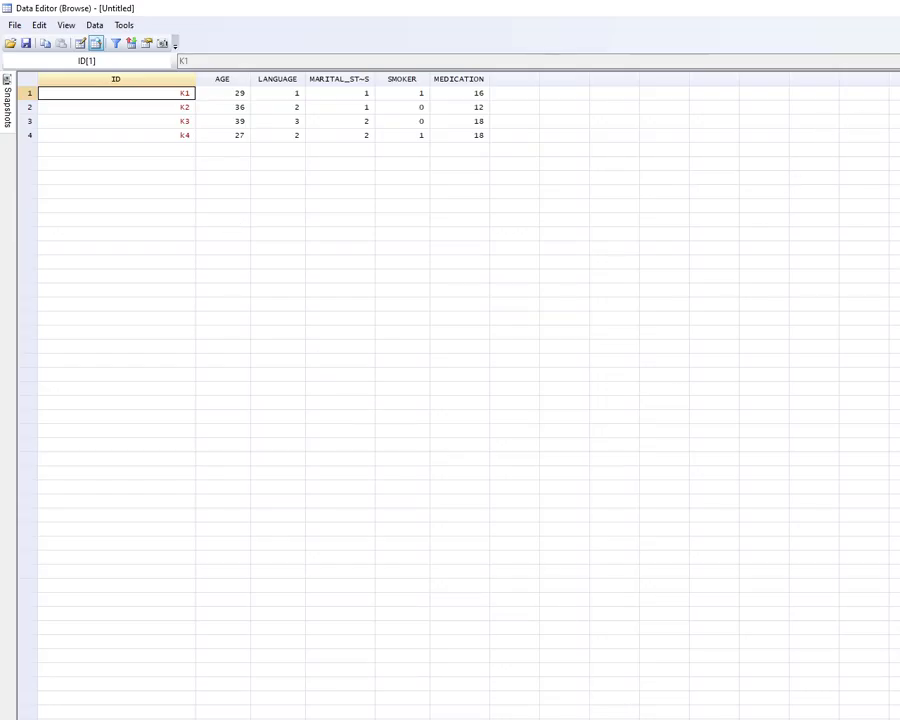
{"action": "key", "text": "alt+Tab"}
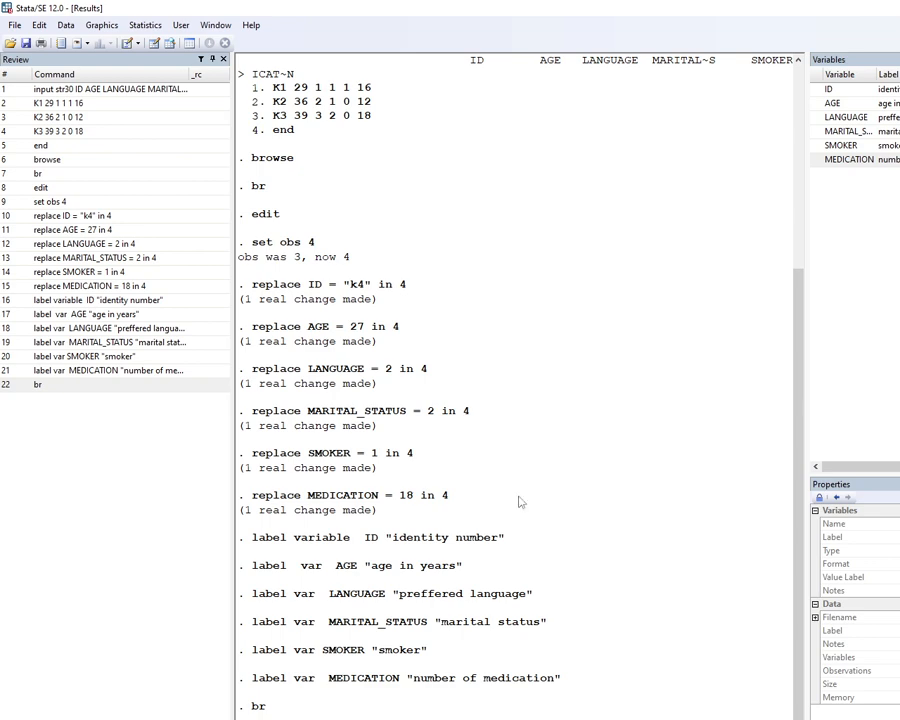
- Check the language codes in the Word table, and define a value label in Stata with "label define LANGUAGE 1 FRENCH 2 GERMAN"
{"action": "left_click", "coordinate": [818, 120]}
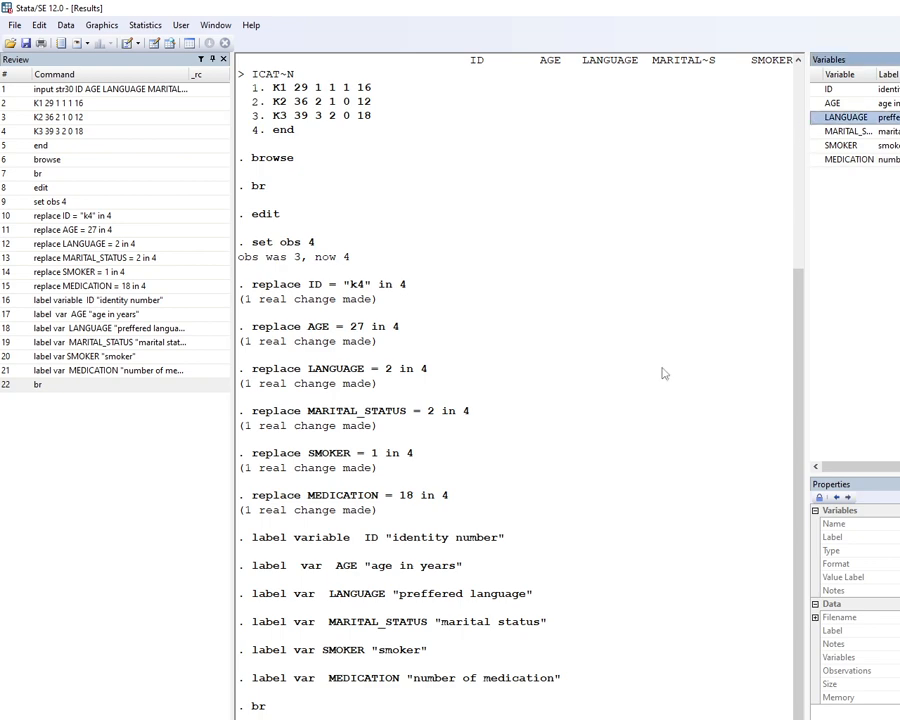
{"action": "left_click", "coordinate": [516, 715]}
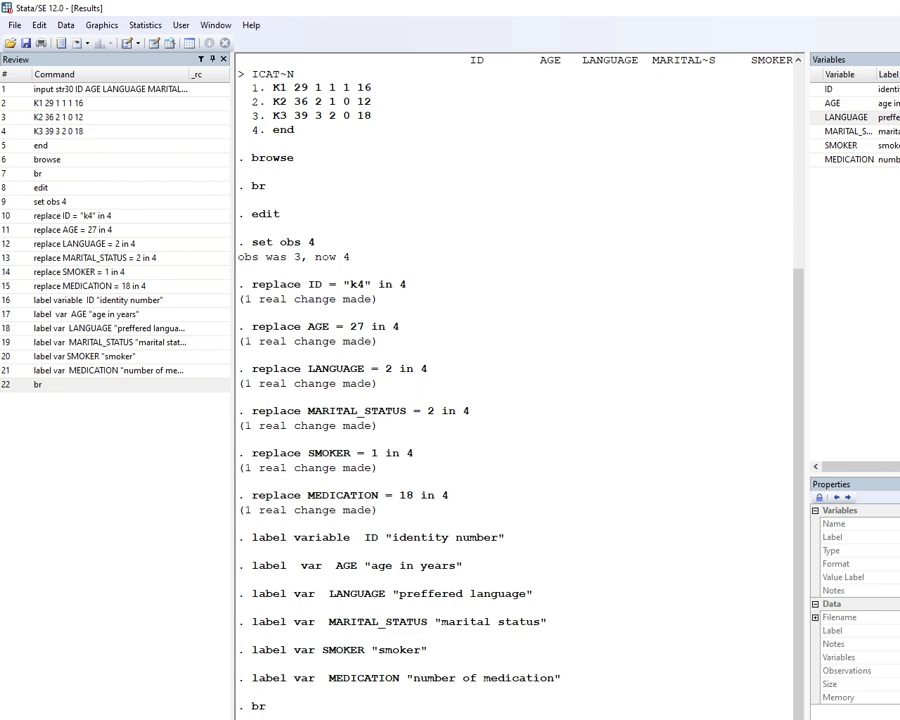
{"action": "key", "text": "alt+Tab"}
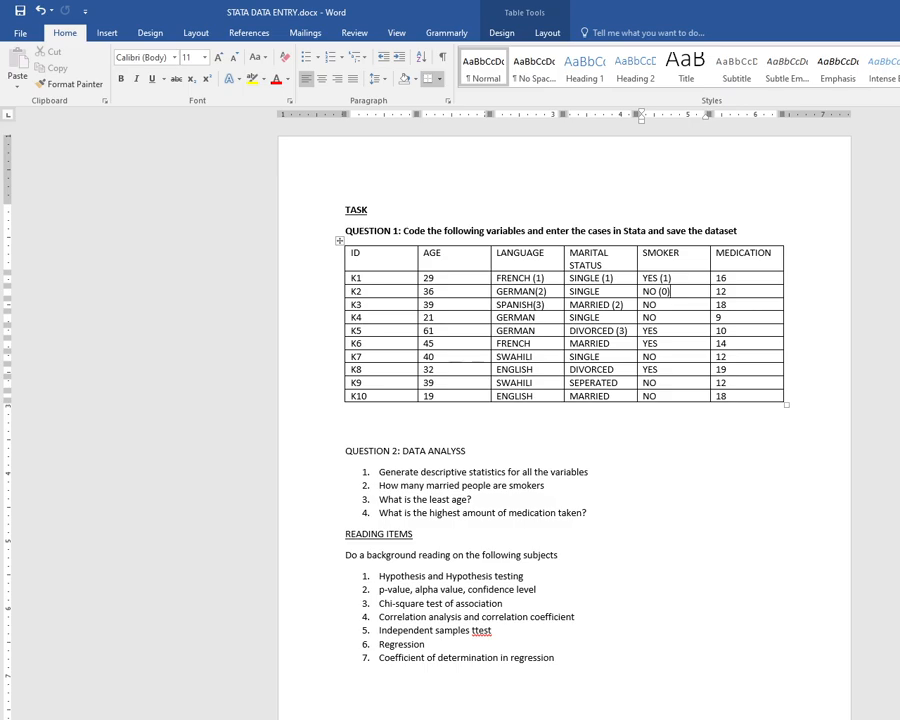
{"action": "key", "text": "alt+Tab"}
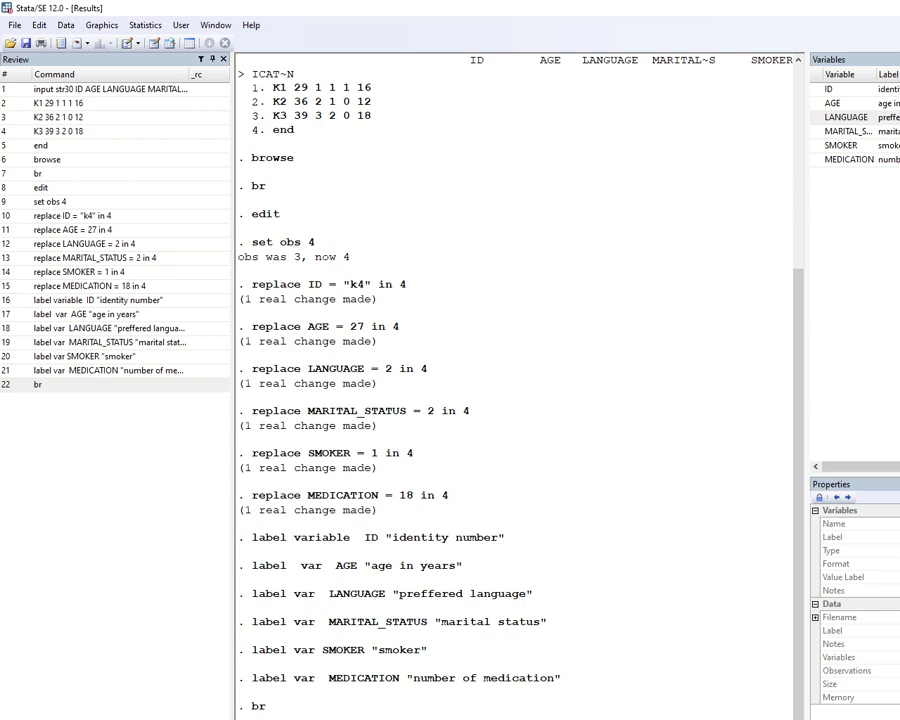
{"action": "key", "text": "Return"}
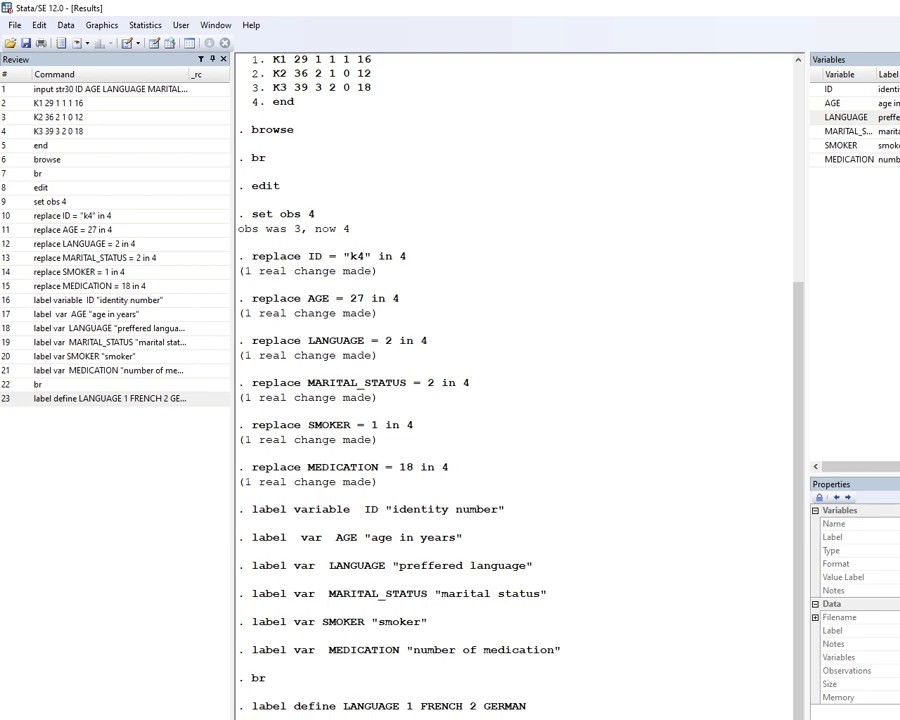
- Attach the LANGUAGE value label to the LANGUAGE variable with "label value LANGUAGE LANGUAGE", and check the dataset with br
{"action": "left_click", "coordinate": [817, 118]}
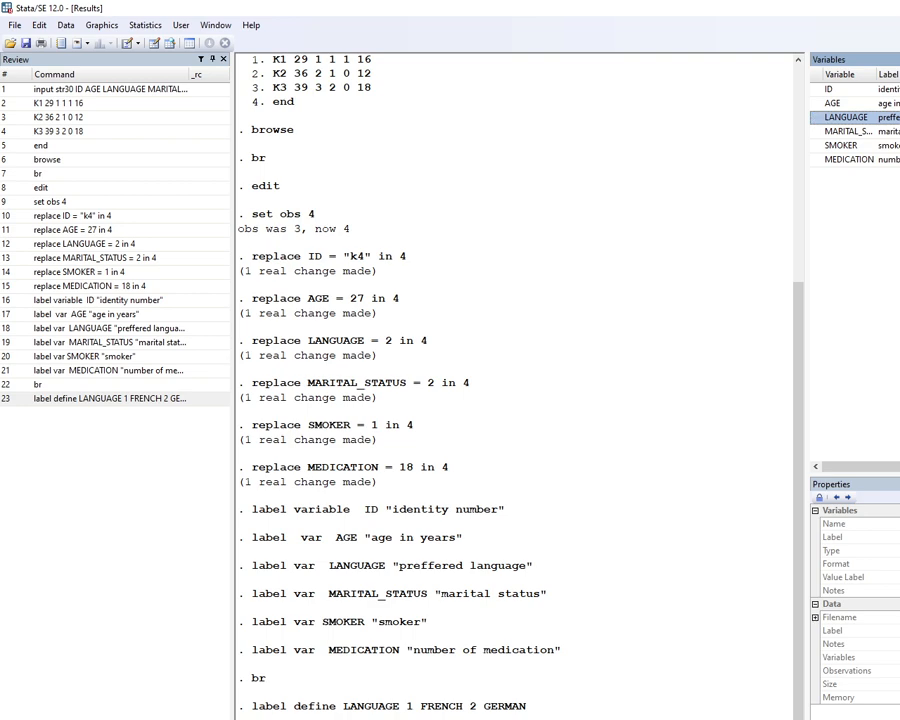
{"action": "left_click", "coordinate": [520, 718]}
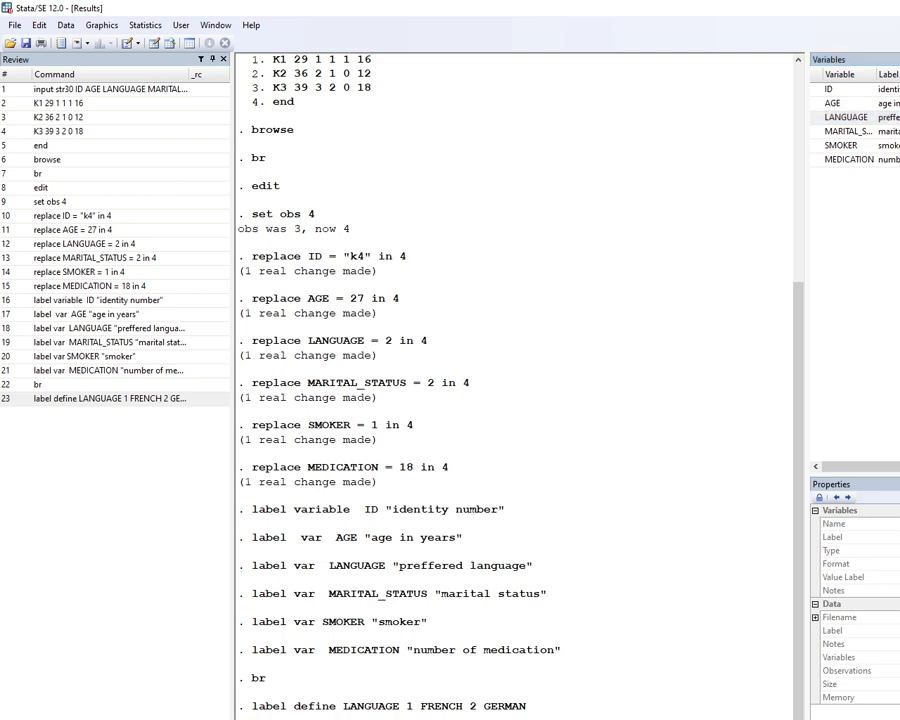
{"action": "key", "text": "Return"}
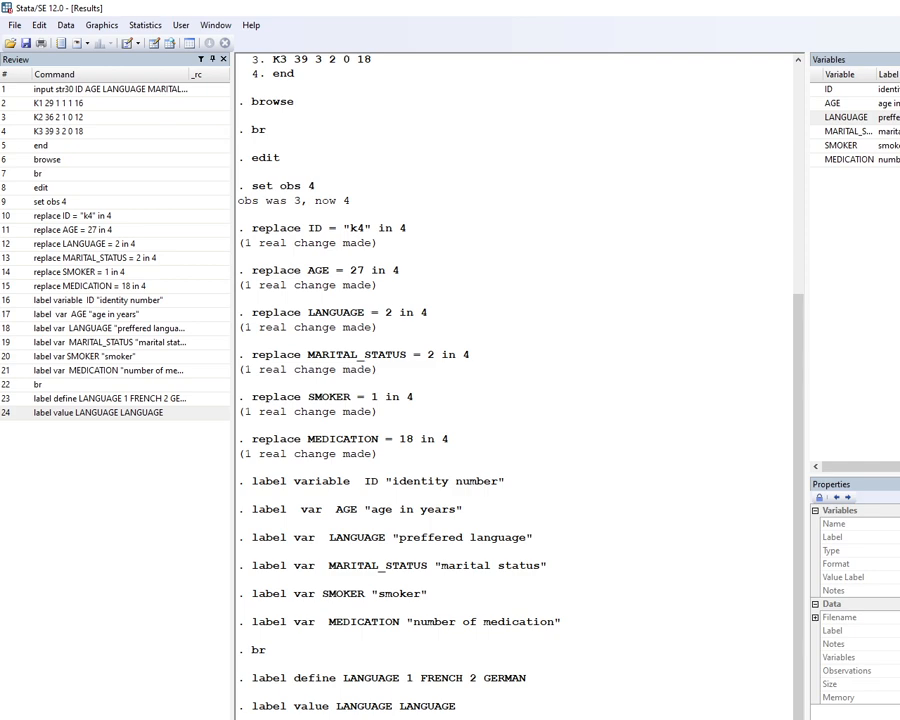
{"action": "key", "text": "Return"}
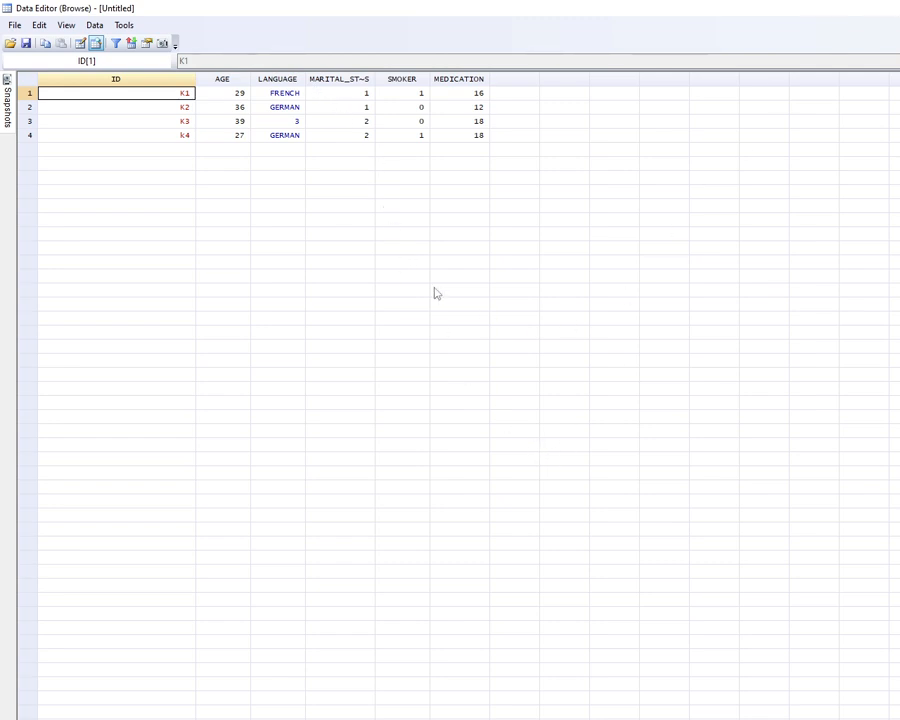
{"action": "key", "text": "alt+F4"}
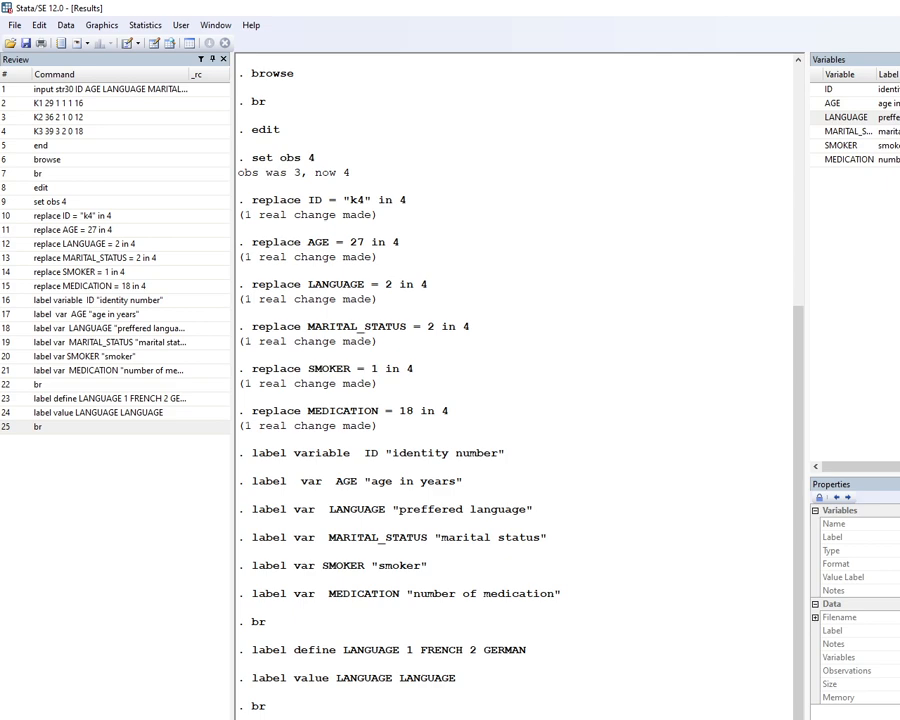
- Define a value label for marital status with "label define MARITAL_STATUS 1 single 2 married 3 Divorced"
{"action": "left_click", "coordinate": [816, 133]}
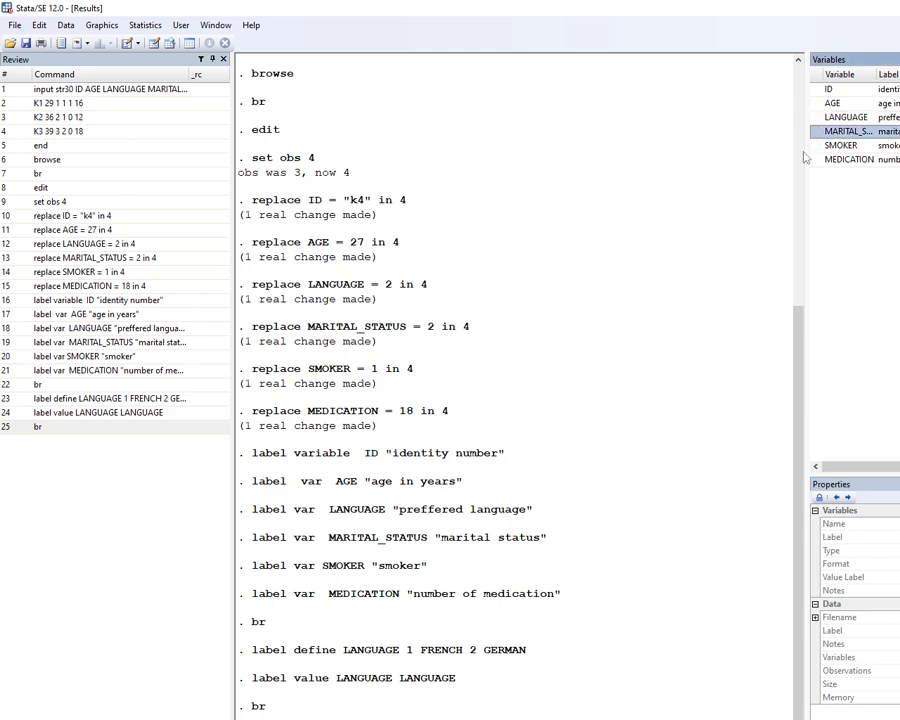
{"action": "left_click", "coordinate": [516, 718]}
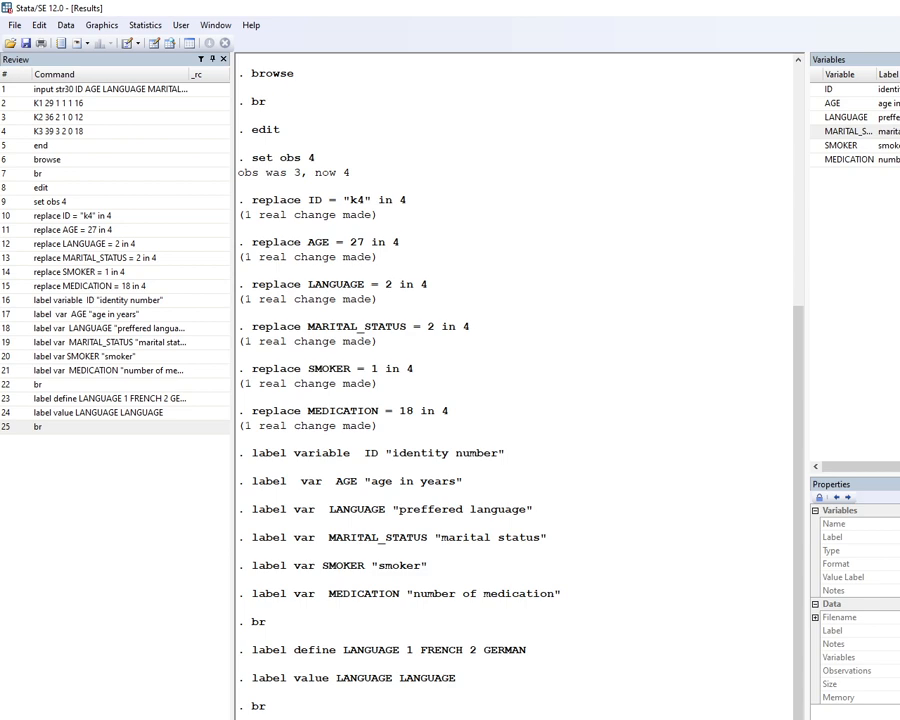
{"action": "key", "text": "Return"}
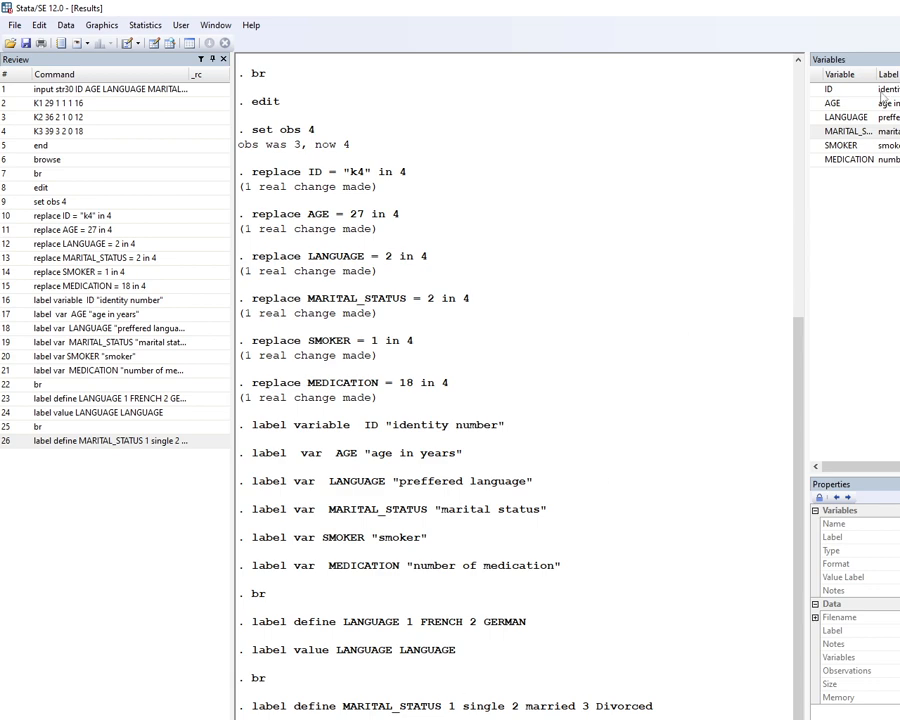
- Attach the value label with "label value MARITAL_STATUS MARITAL_STATUS", and check the dataset with br
{"action": "left_click", "coordinate": [818, 135]}
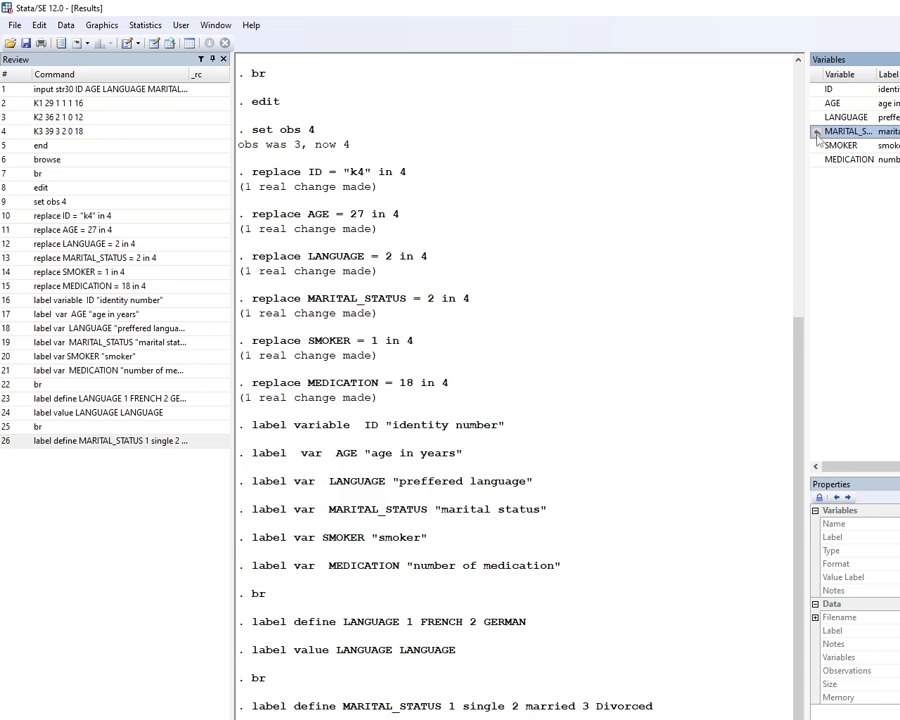
{"action": "key", "text": "Return"}
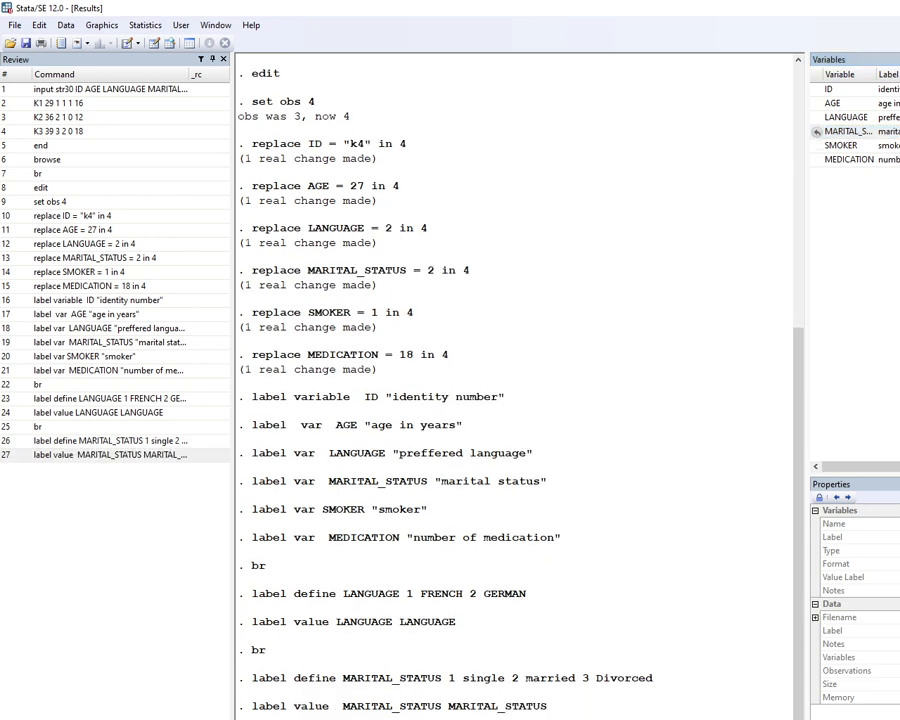
{"action": "key", "text": "Return"}
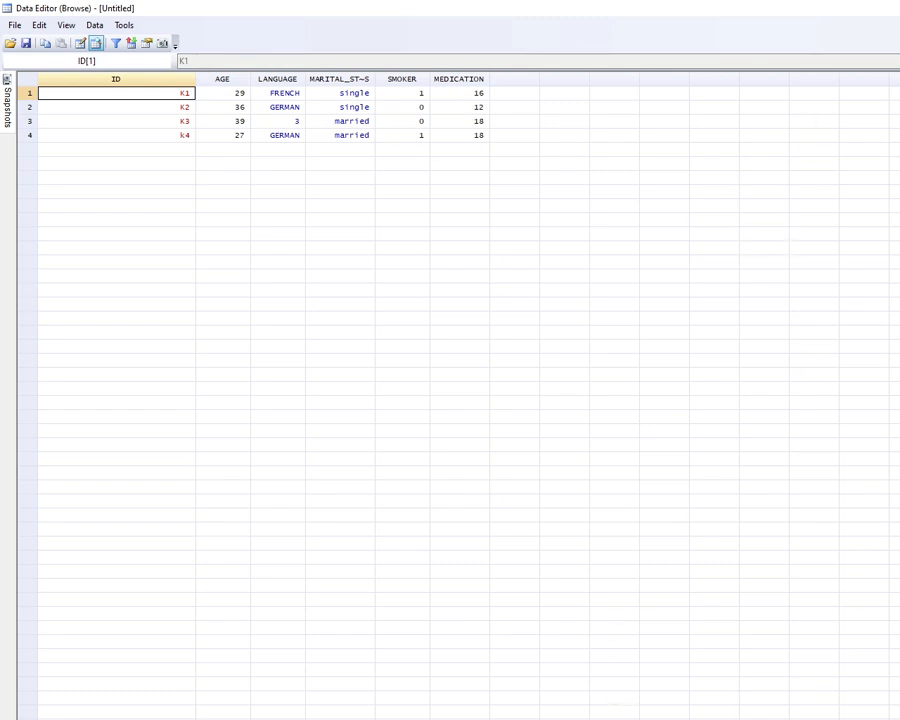
{"action": "key", "text": "alt+F4"}
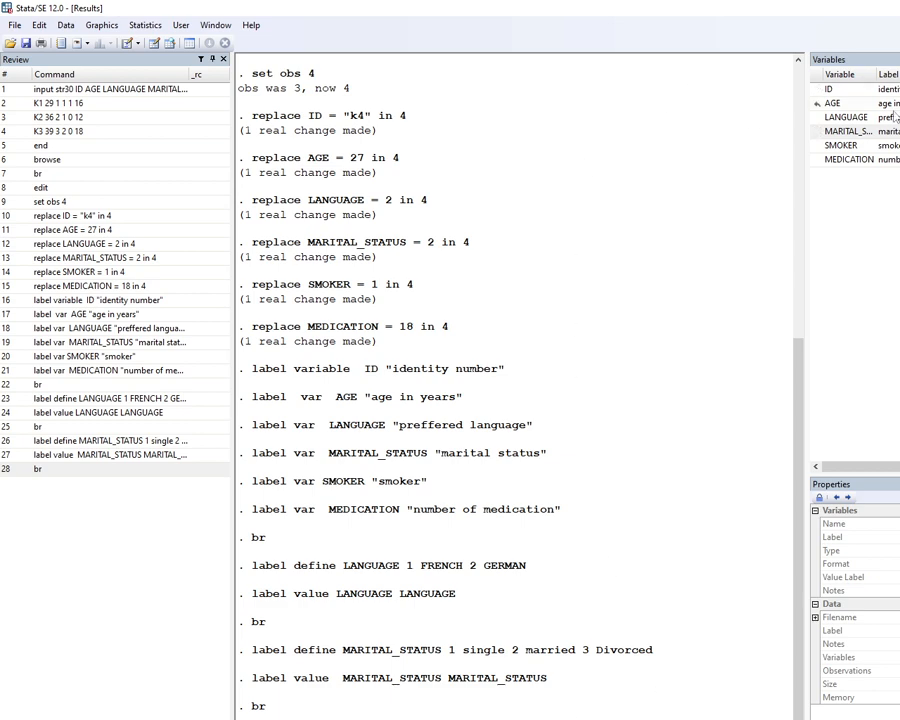
- Define the value label "label define SMOKER 1 yes 0 No" and attach it to the variable with "label value SMOKER SMOKER"
{"action": "left_click", "coordinate": [820, 146]}
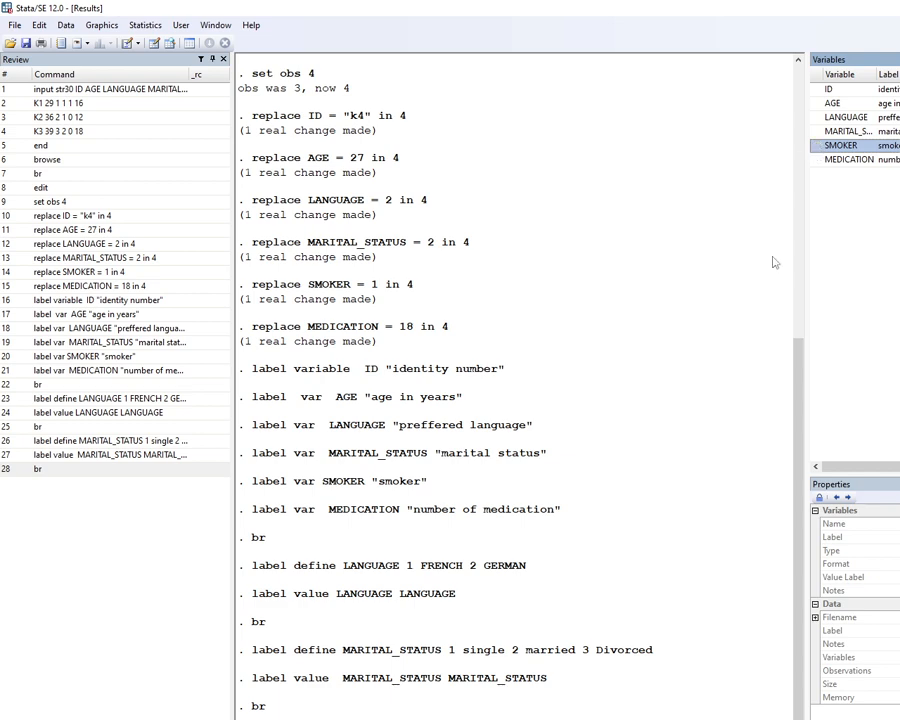
{"action": "left_click", "coordinate": [580, 716]}
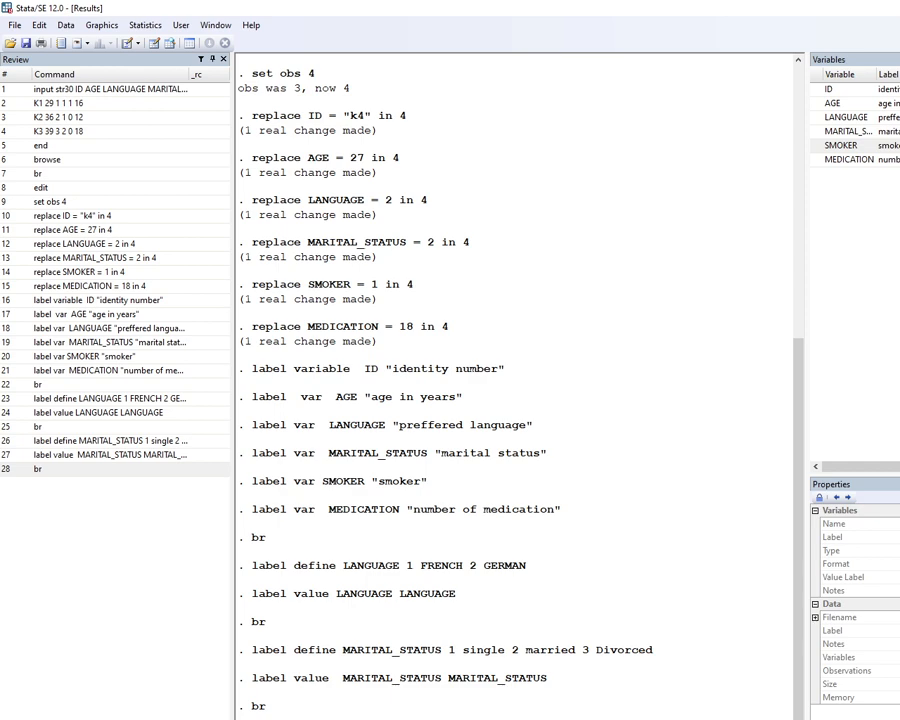
{"action": "key", "text": "Return"}
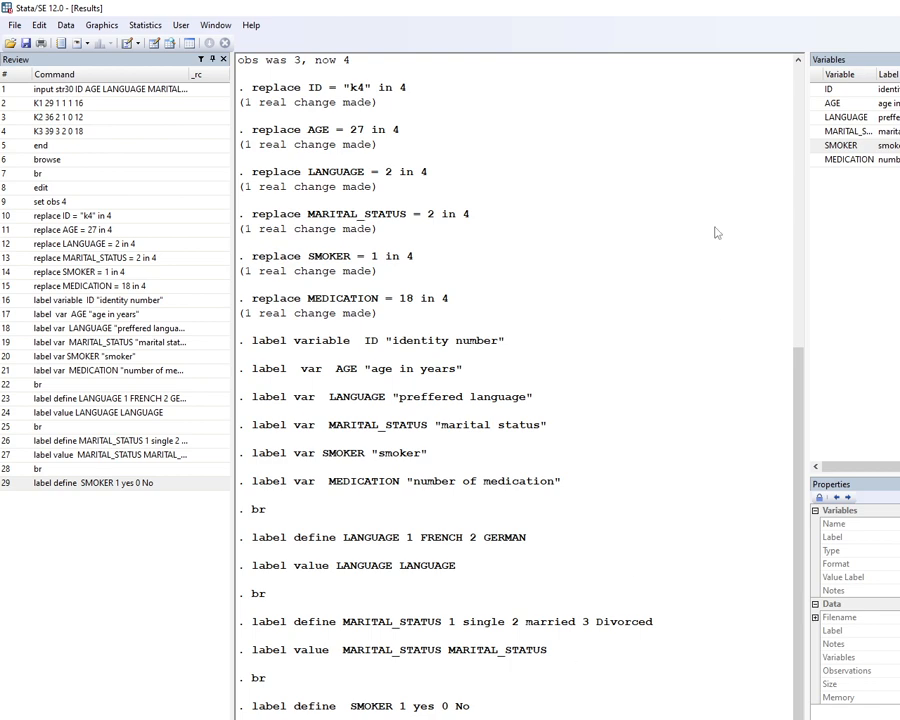
{"action": "left_click", "coordinate": [818, 148]}
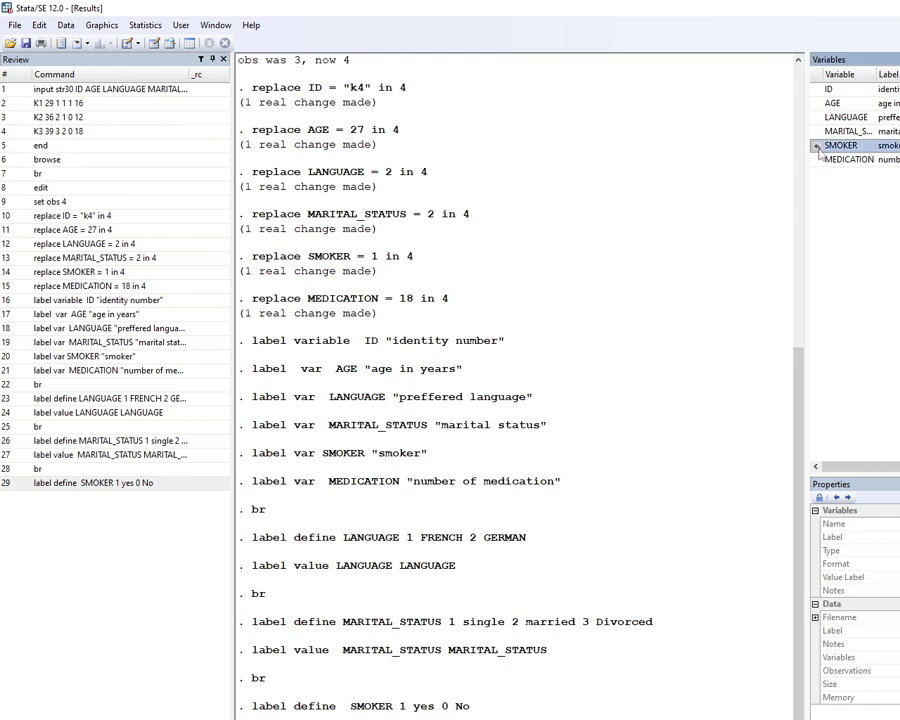
{"action": "key", "text": "Return"}
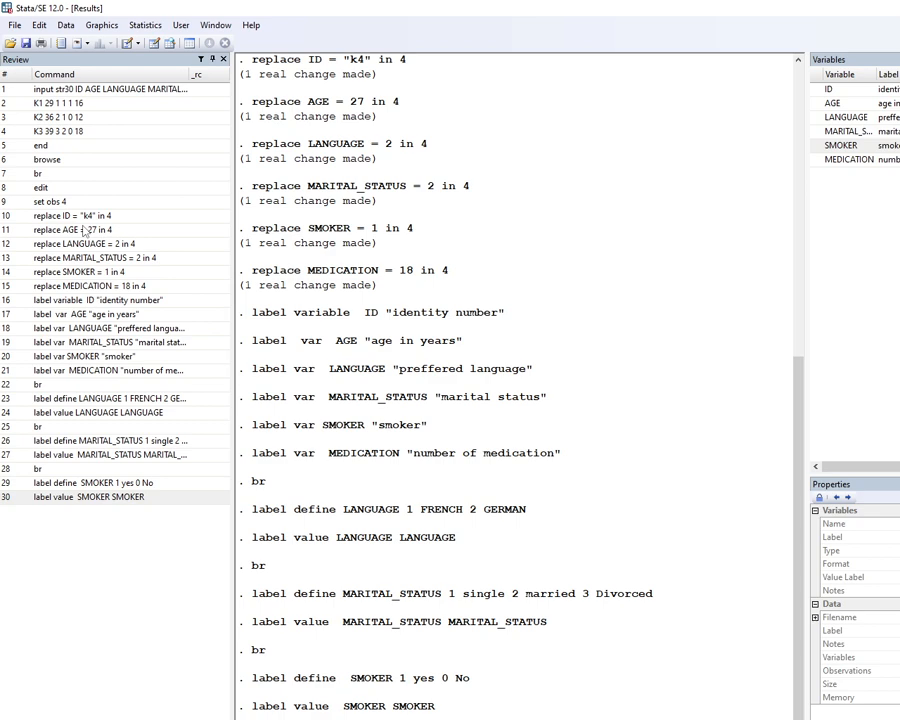
- Start a new do-file with the comment line "*** STATA CLASS JANUARY 2023" as its heading
{"action": "left_click", "coordinate": [125, 46]}
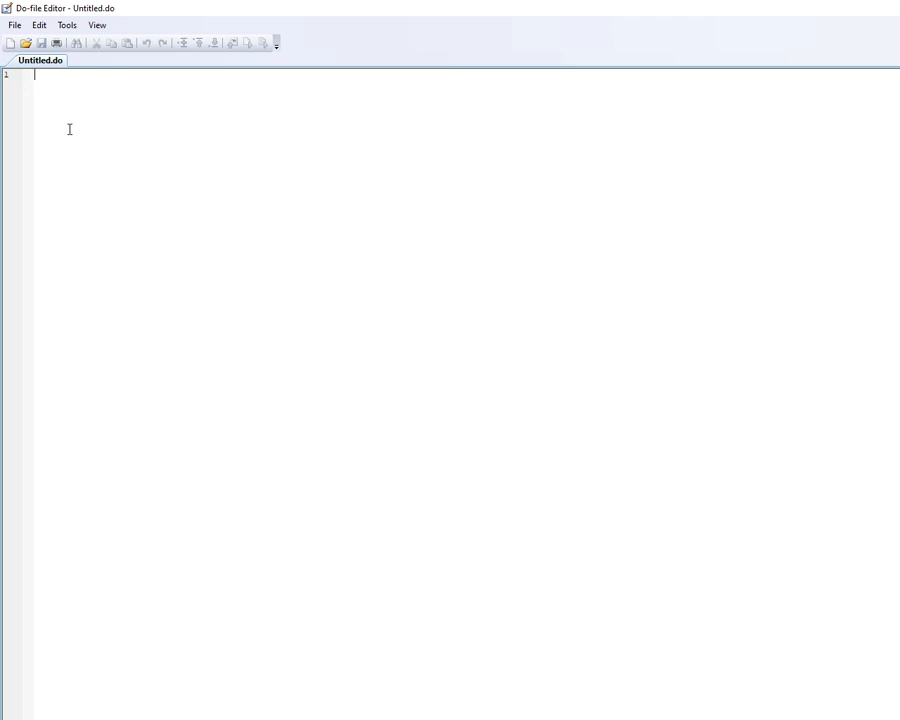
{"action": "type", "text": "***"}
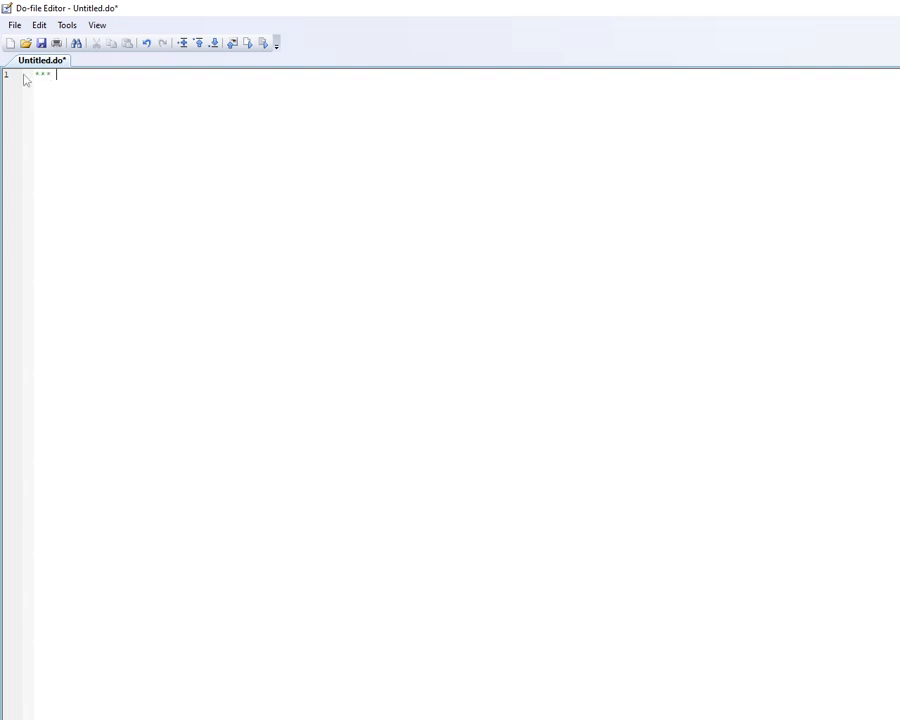
{"action": "type", "text": "STATA"}
{"action": "type", "text": "CLASS JANUARY "}
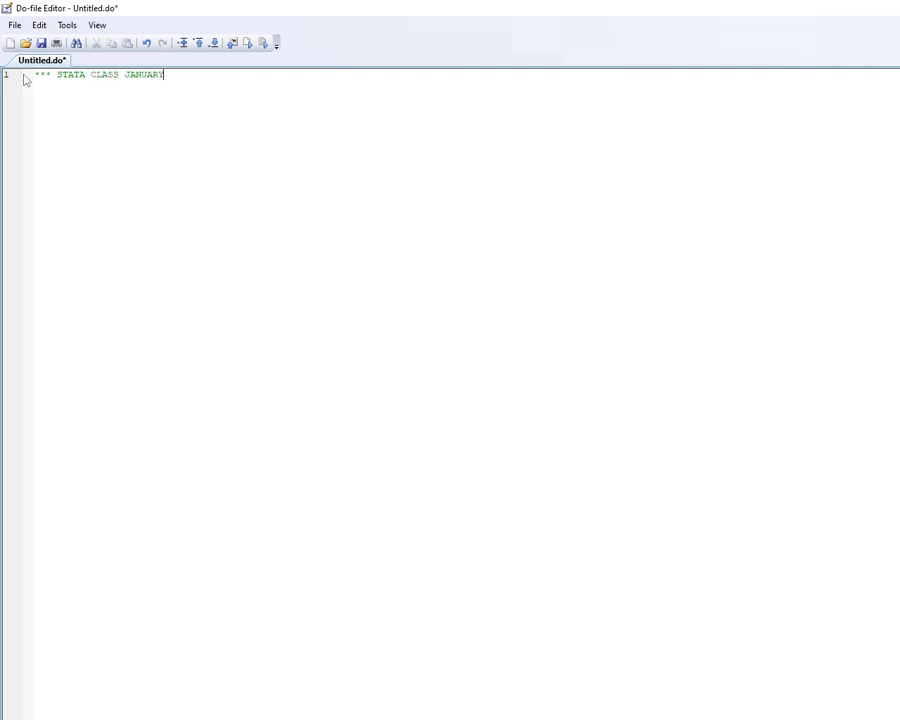
{"action": "type", "text": "2023"}
{"action": "key", "text": "Return"}
- Add the comment line "*** DATA ENTRY" below the do-file heading, start a new line, and return to the Stata Results window
{"action": "type", "text": "****"}
{"action": "key", "text": "BackSpace"}
{"action": "key", "text": "alt+Tab"}
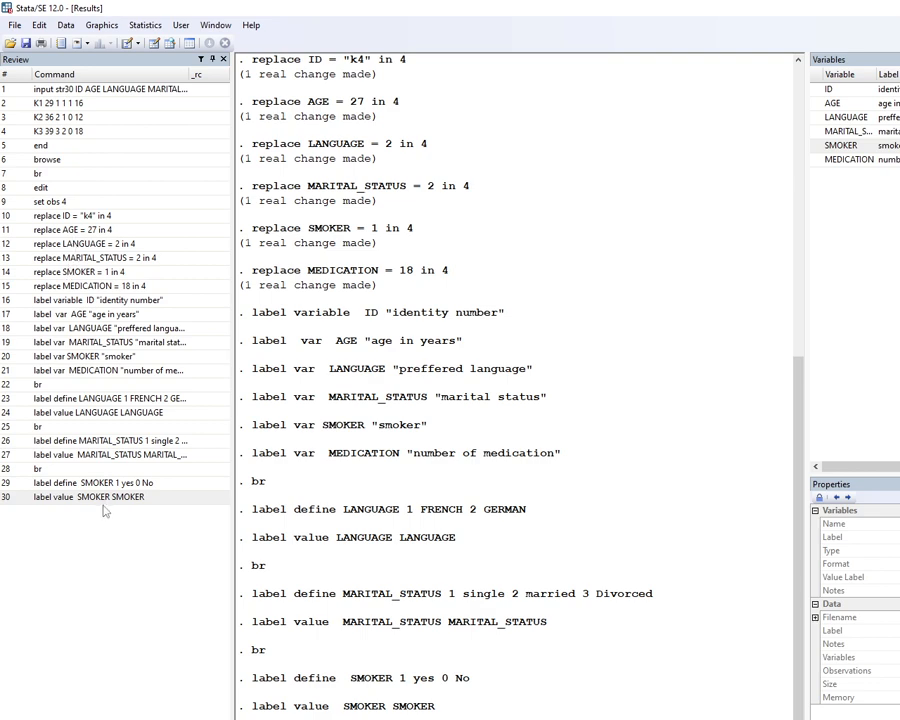
{"action": "left_click", "coordinate": [42, 501]}
{"action": "key", "text": "Return"}
{"action": "key", "text": "alt+Tab"}
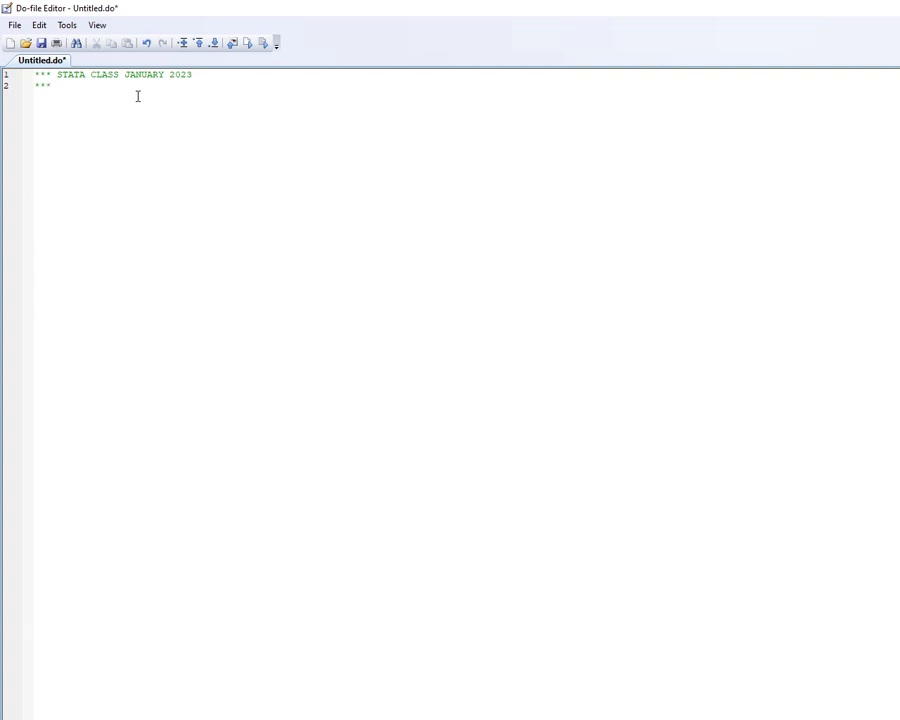
{"action": "type", "text": "DATA ENTRY"}
{"action": "key", "text": "Return"}
{"action": "key", "text": "alt+Tab"}
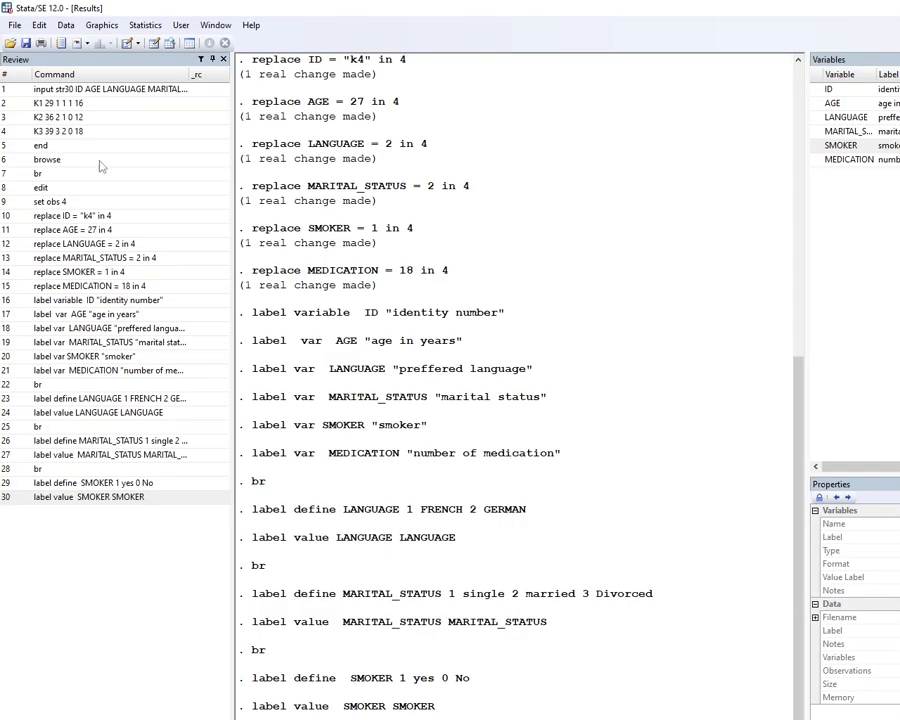
{"action": "left_click", "coordinate": [42, 91]}
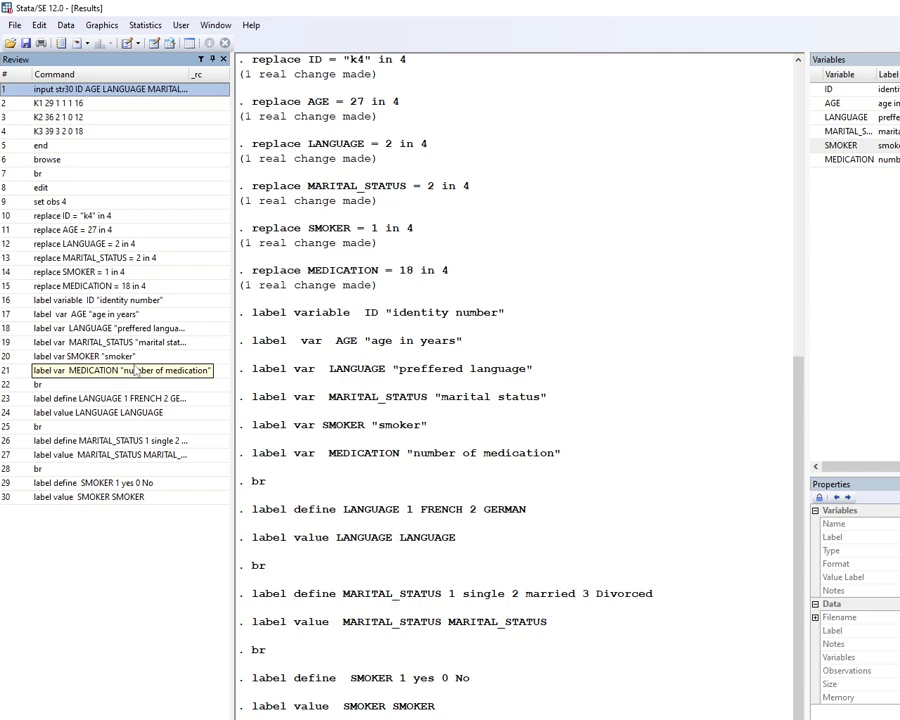
{"action": "right_click", "coordinate": [72, 372]}
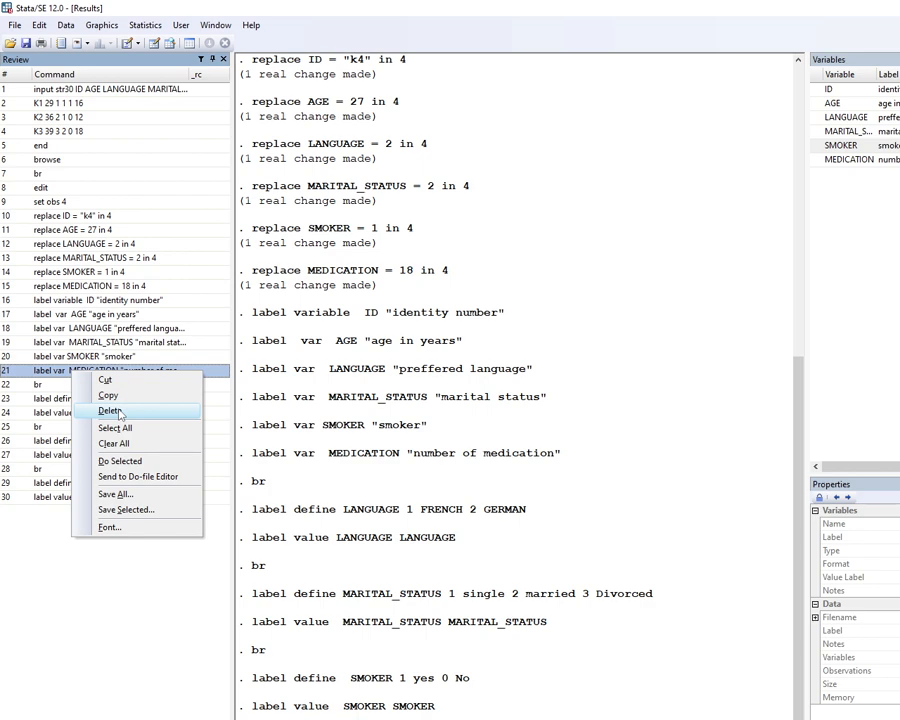
{"action": "left_click", "coordinate": [141, 687]}
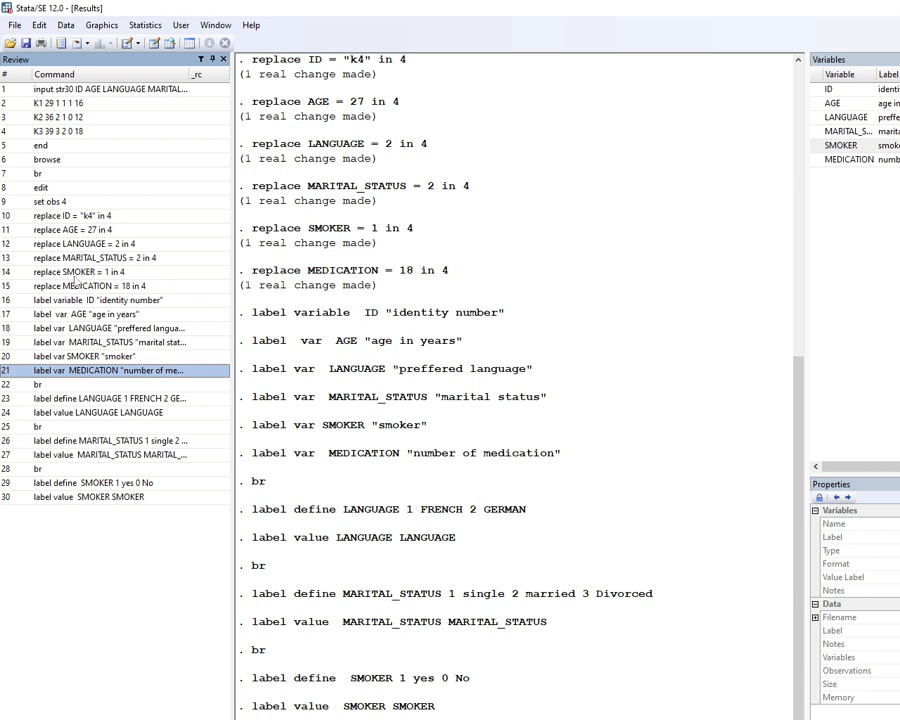
{"action": "left_click", "coordinate": [44, 93]}
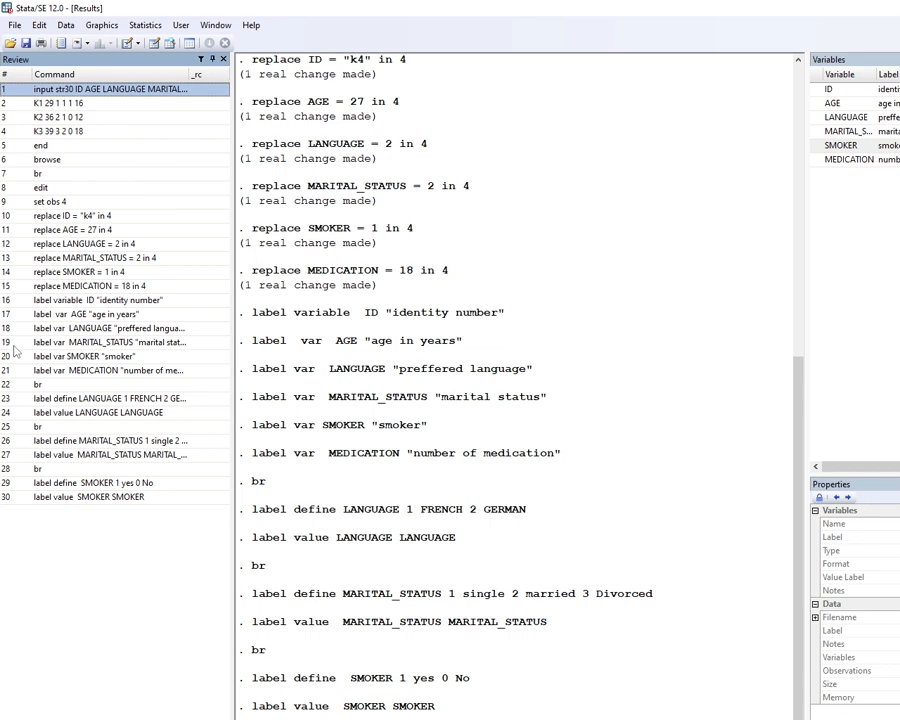
{"action": "key", "text": "ctrl+a"}
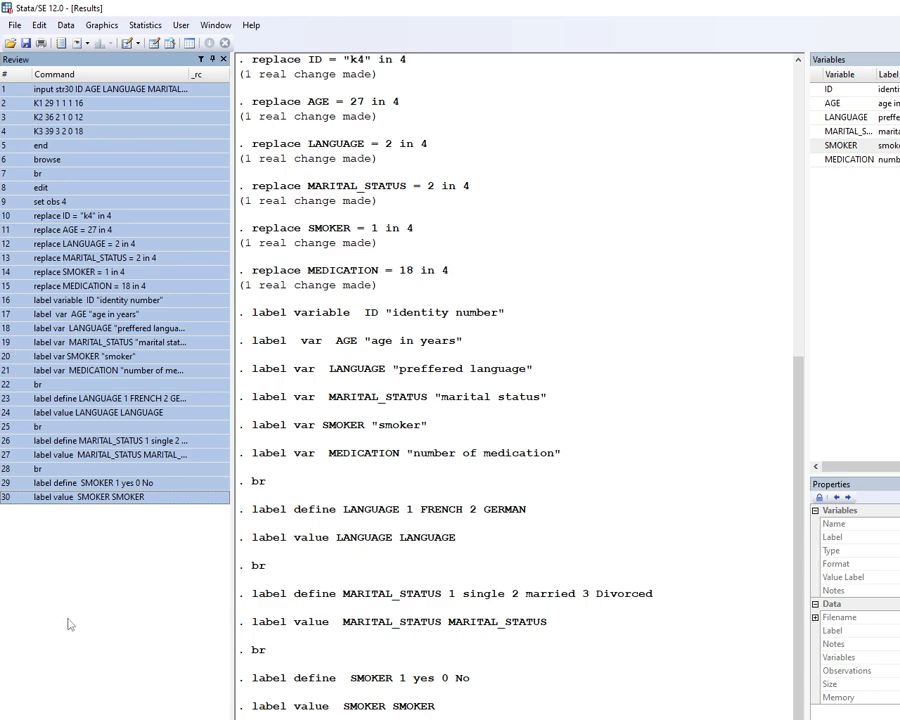
{"action": "left_click", "coordinate": [60, 398]}
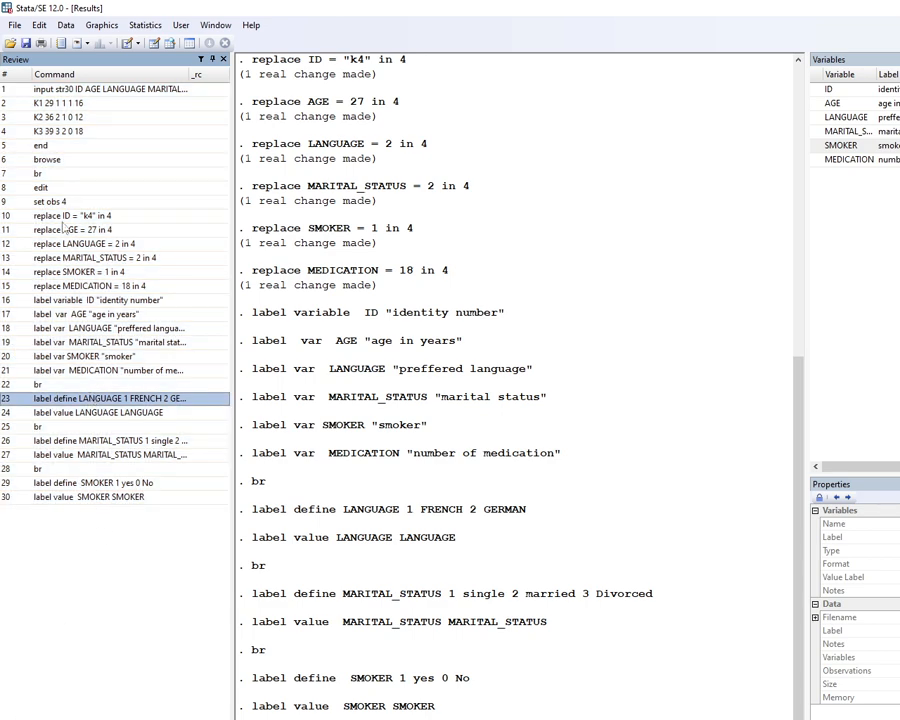
- Copy all commands from the command history, from the input line to "label value SMOKER SMOKER", and paste them below the do-file comments
{"action": "left_click", "coordinate": [42, 92]}
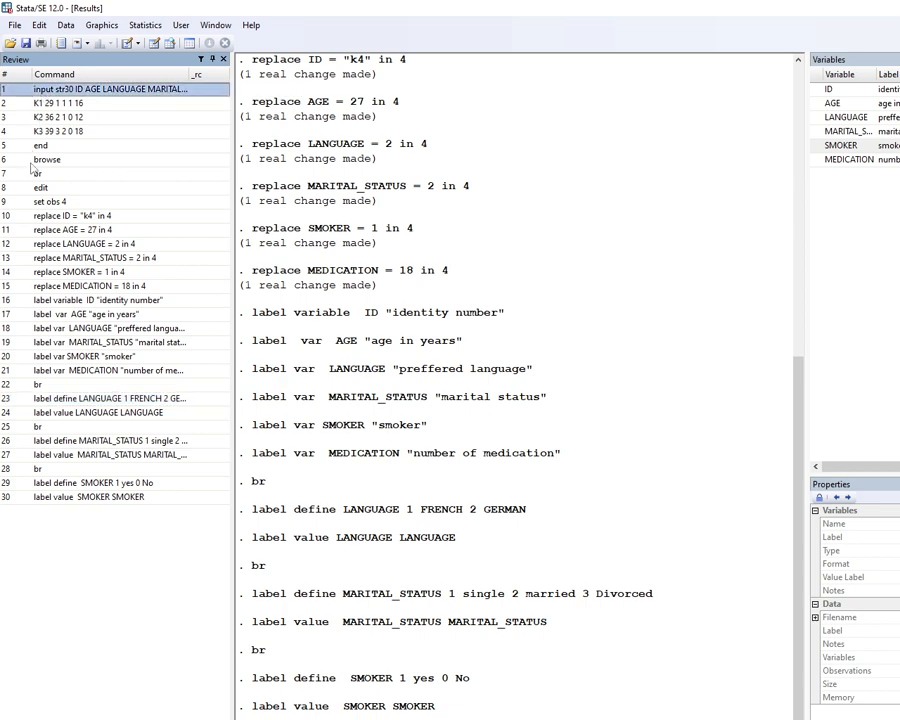
{"action": "left_click", "coordinate": [45, 502], "text": "shift"}
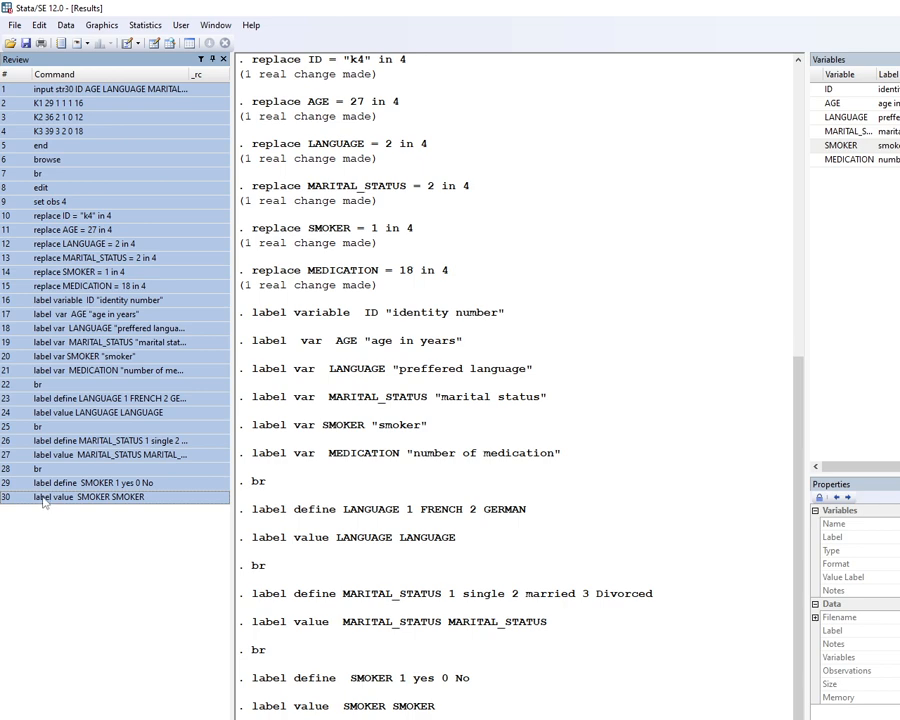
{"action": "right_click", "coordinate": [78, 272]}
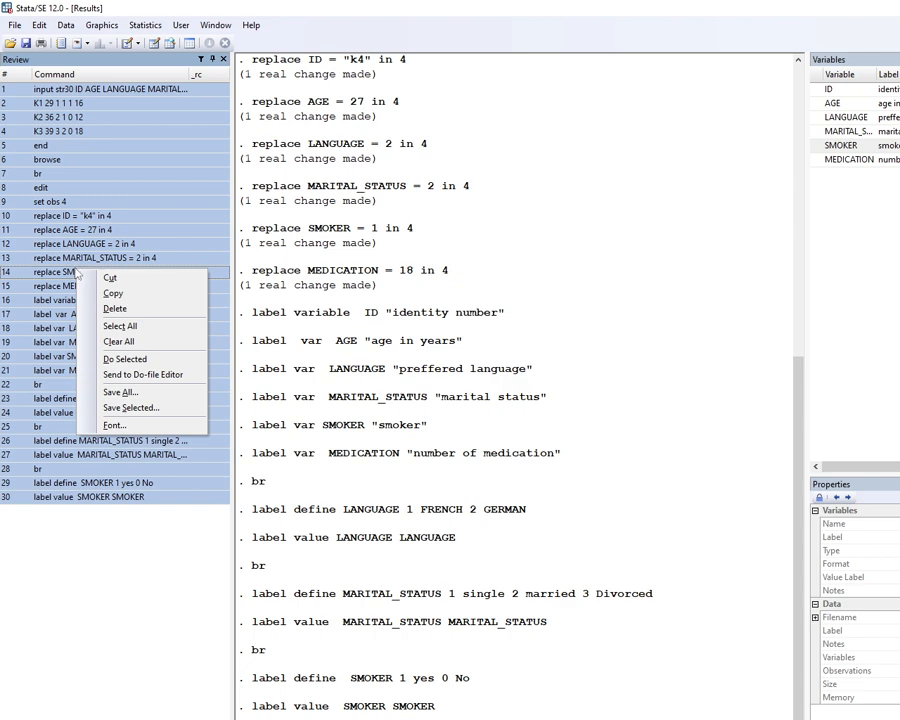
{"action": "left_click", "coordinate": [113, 295]}
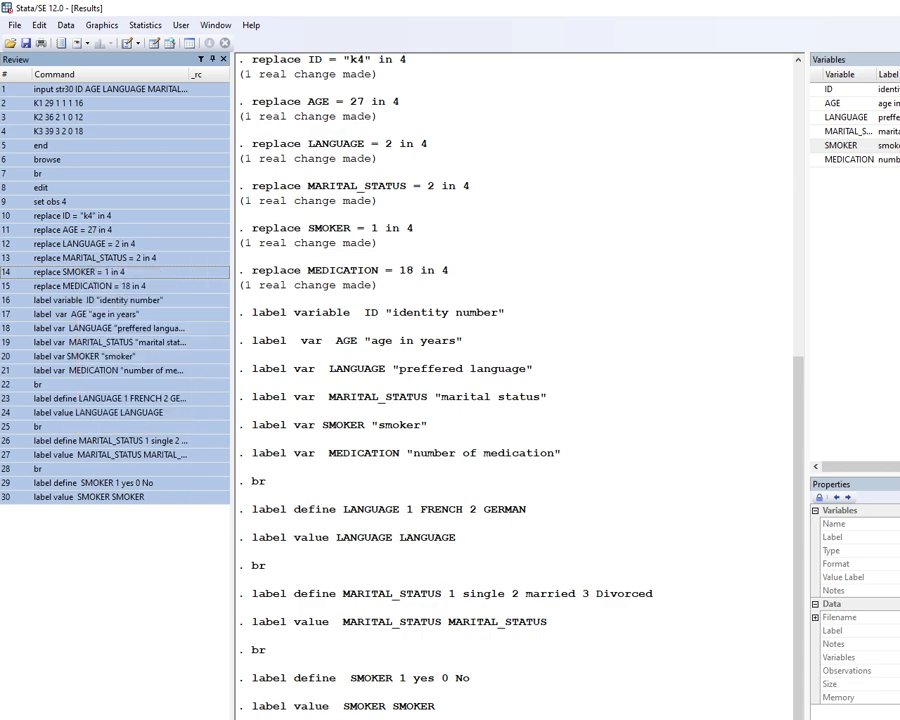
{"action": "mouse_move", "coordinate": [722, 718]}
{"action": "left_click", "coordinate": [800, 714]}
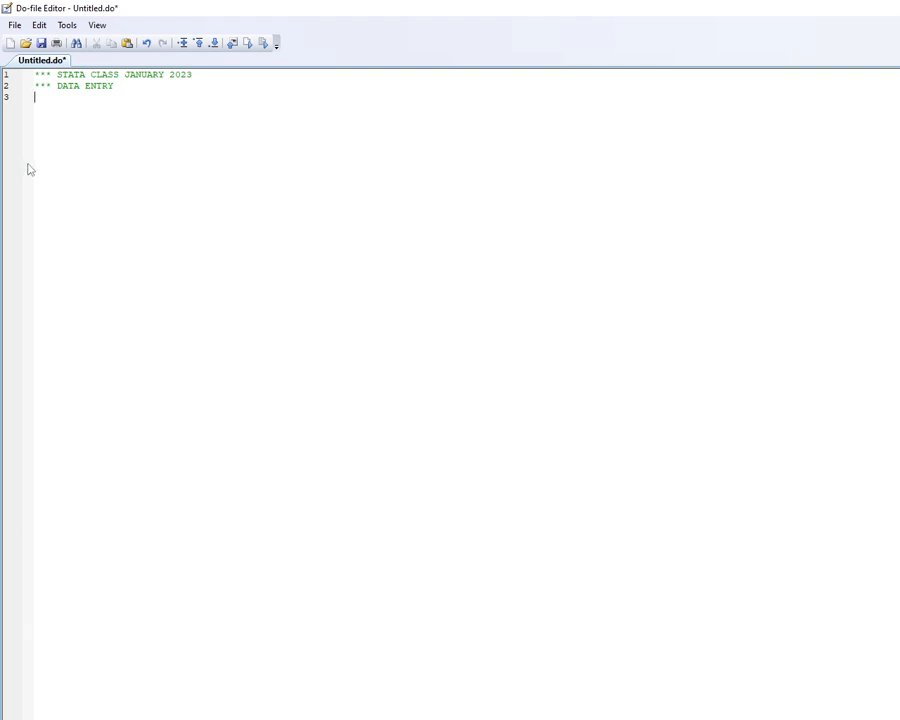
{"action": "key", "text": "ctrl+v"}
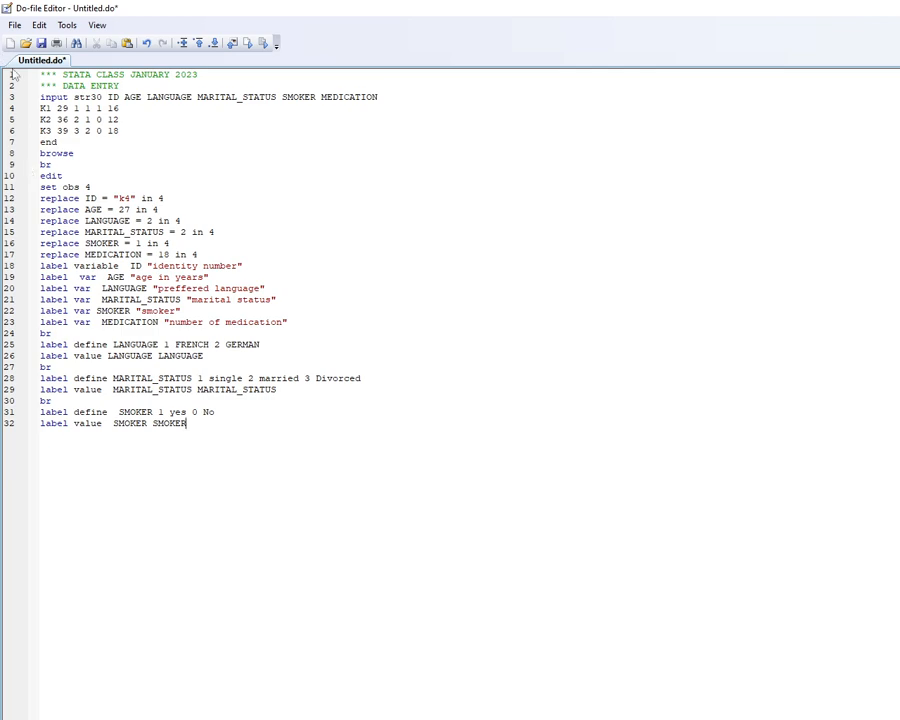
- Delete the three br lines that stand among the label commands in the do-file
{"action": "left_click", "coordinate": [60, 334]}
{"action": "key", "text": "BackSpace"}
{"action": "key", "text": "BackSpace"}
{"action": "key", "text": "BackSpace"}
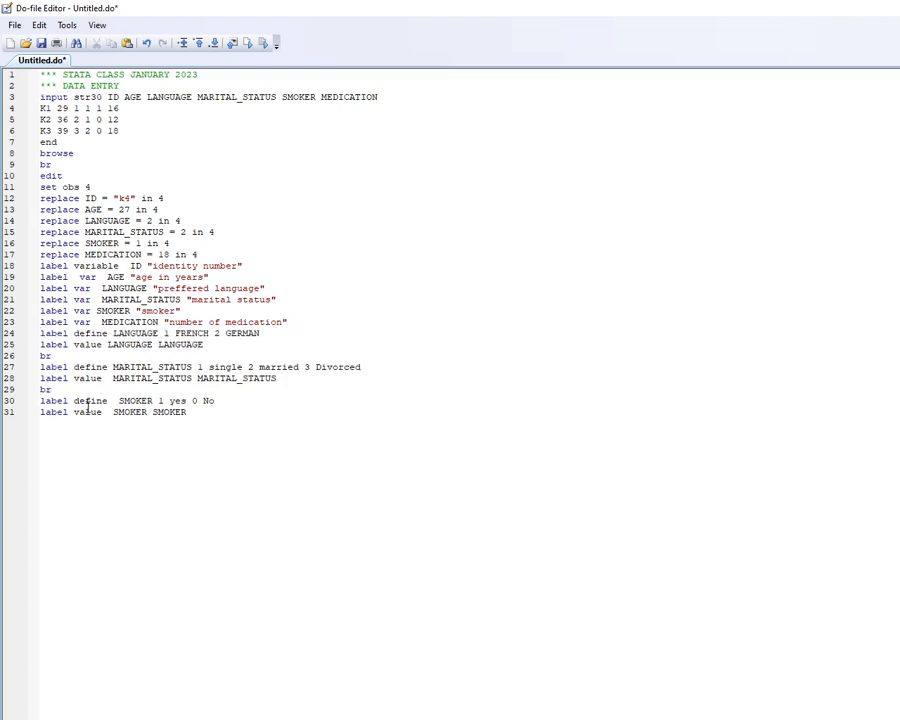
{"action": "left_click", "coordinate": [61, 355]}
{"action": "key", "text": "BackSpace"}
{"action": "key", "text": "BackSpace"}
{"action": "key", "text": "BackSpace"}
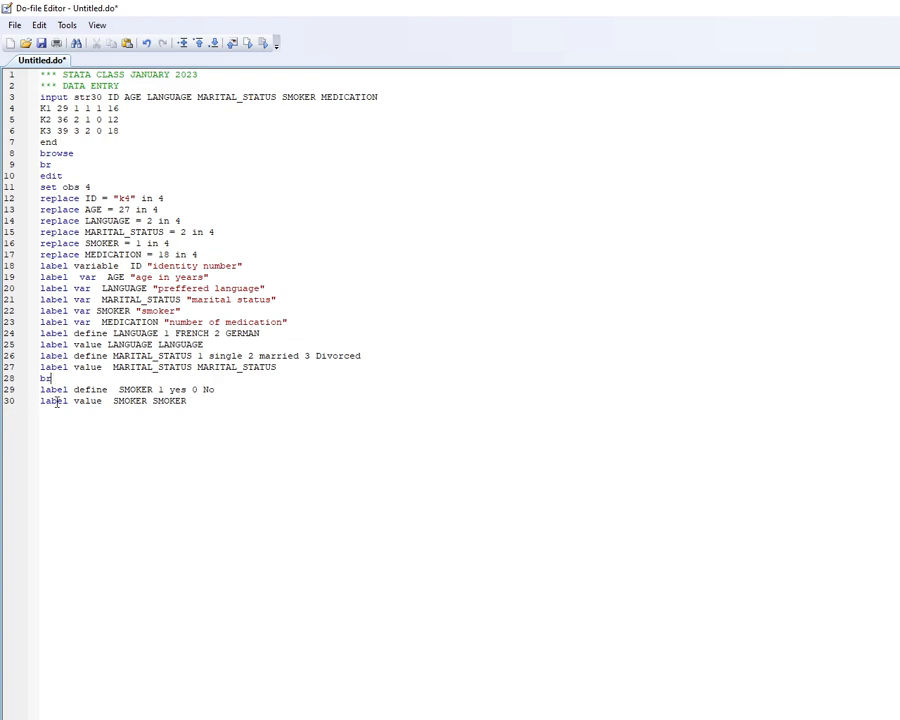
{"action": "key", "text": "Down"}
{"action": "key", "text": "Down"}
{"action": "key", "text": "Down"}
{"action": "key", "text": "BackSpace"}
{"action": "key", "text": "BackSpace"}
{"action": "key", "text": "BackSpace"}
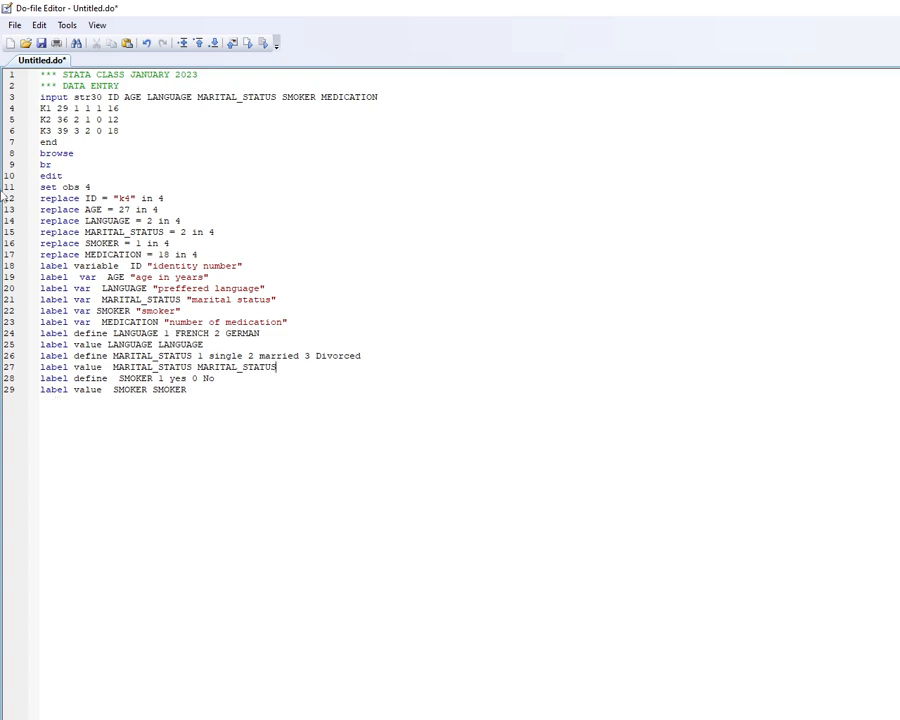
- Delete the edit and br lines between browse and "set obs 4" in the do-file
{"action": "left_click", "coordinate": [66, 176]}
{"action": "key", "text": "BackSpace"}
{"action": "key", "text": "BackSpace"}
{"action": "key", "text": "BackSpace"}
{"action": "key", "text": "BackSpace"}
{"action": "key", "text": "BackSpace"}
{"action": "key", "text": "BackSpace"}
{"action": "key", "text": "BackSpace"}
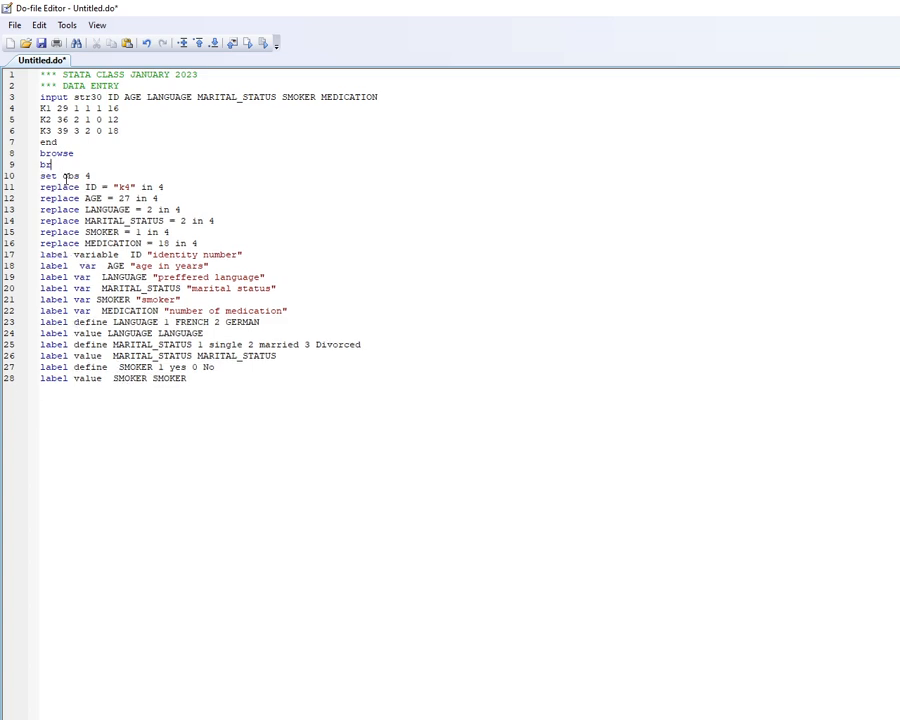
{"action": "key", "text": "BackSpace"}
{"action": "key", "text": "BackSpace"}
{"action": "key", "text": "BackSpace"}
{"action": "key", "text": "BackSpace"}
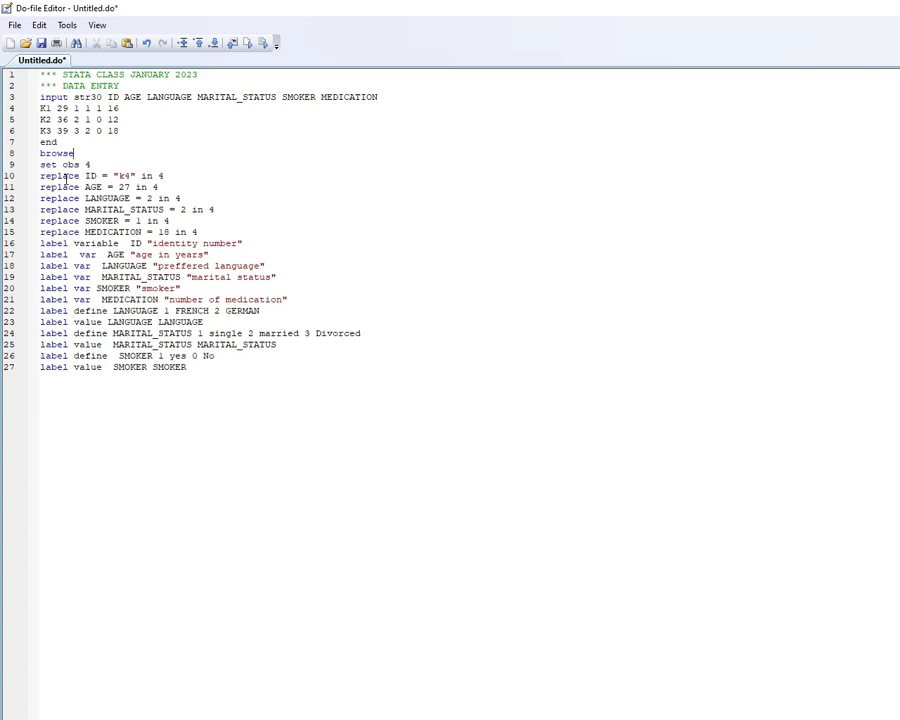
- Delete the browse line between "end" and "set obs 4" in the do-file
{"action": "key", "text": "BackSpace"}
{"action": "key", "text": "BackSpace"}
{"action": "key", "text": "BackSpace"}
{"action": "key", "text": "BackSpace"}
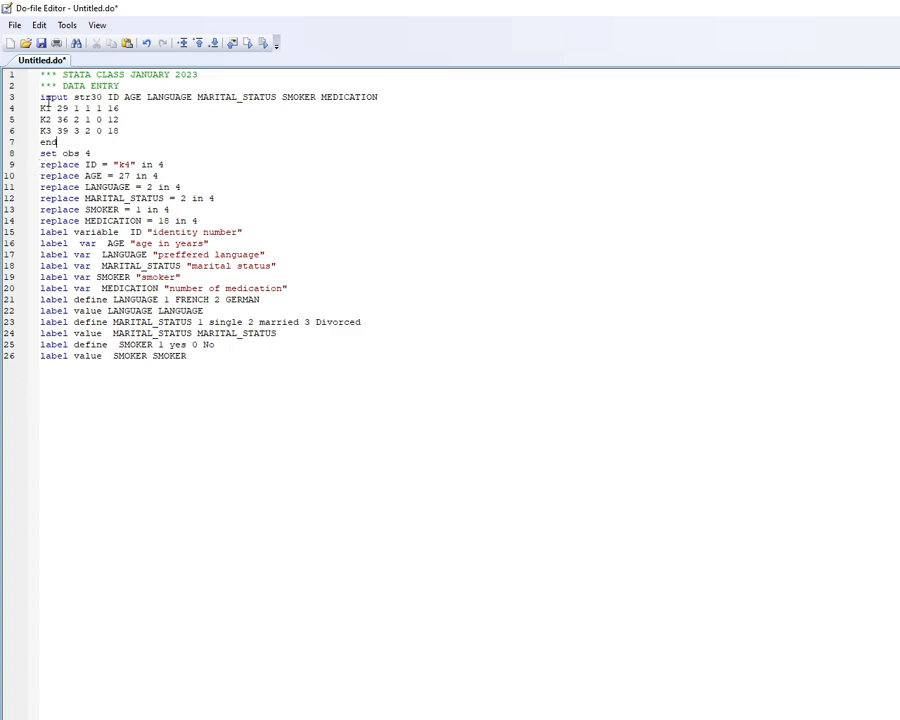
- Save the do-file as "DATA_ENTRY SABRE" in the Stata12_Windows folder
{"action": "left_click", "coordinate": [13, 26]}
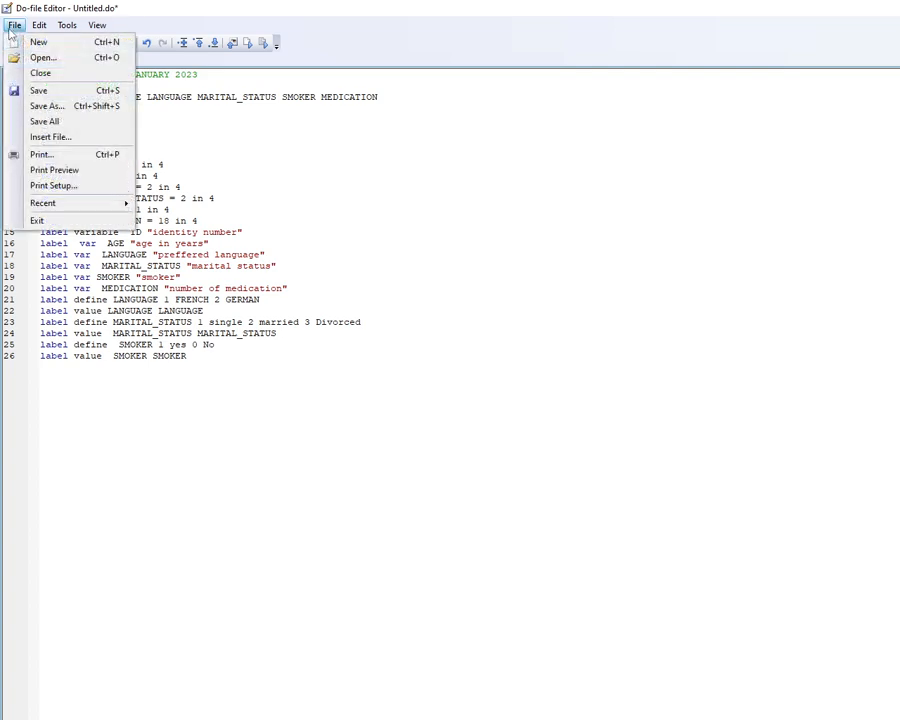
{"action": "left_click", "coordinate": [45, 106]}
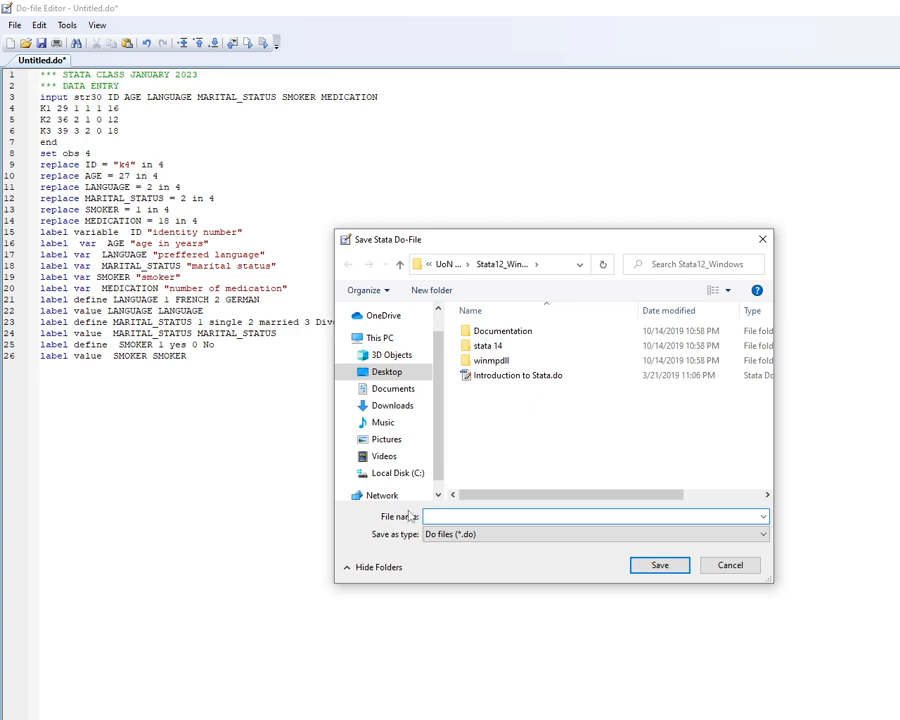
{"action": "type", "text": "DATA"}
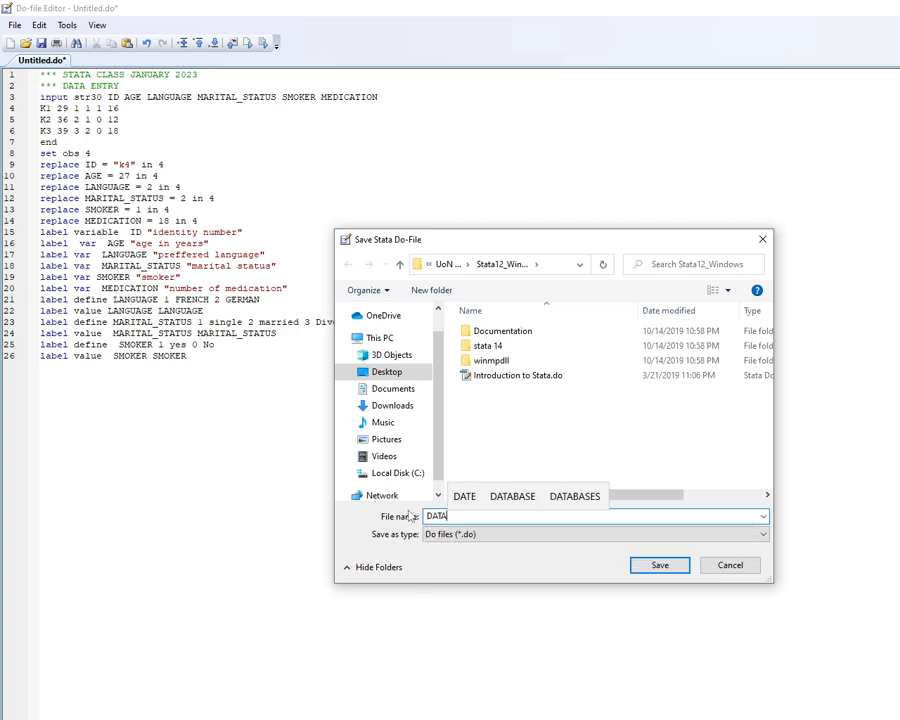
{"action": "type", "text": "_EN"}
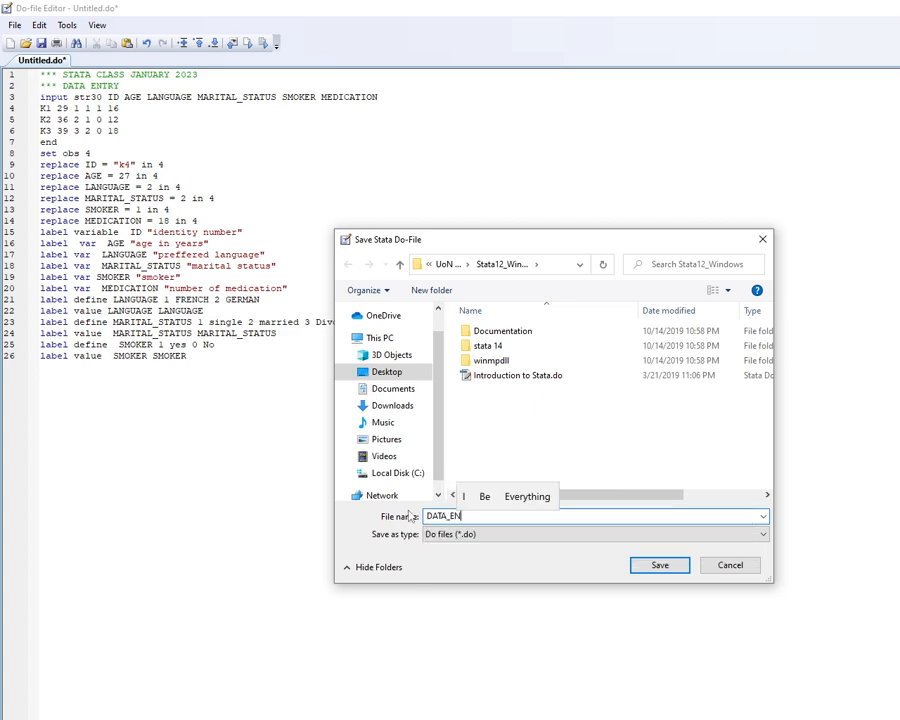
{"action": "type", "text": "TRY"}
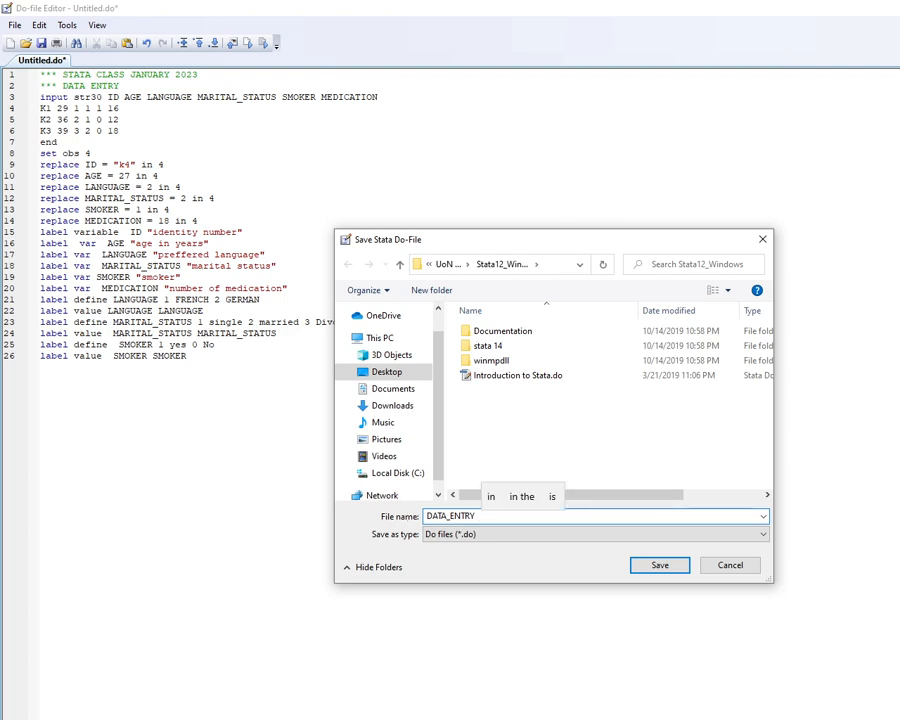
{"action": "type", "text": "SABRE"}
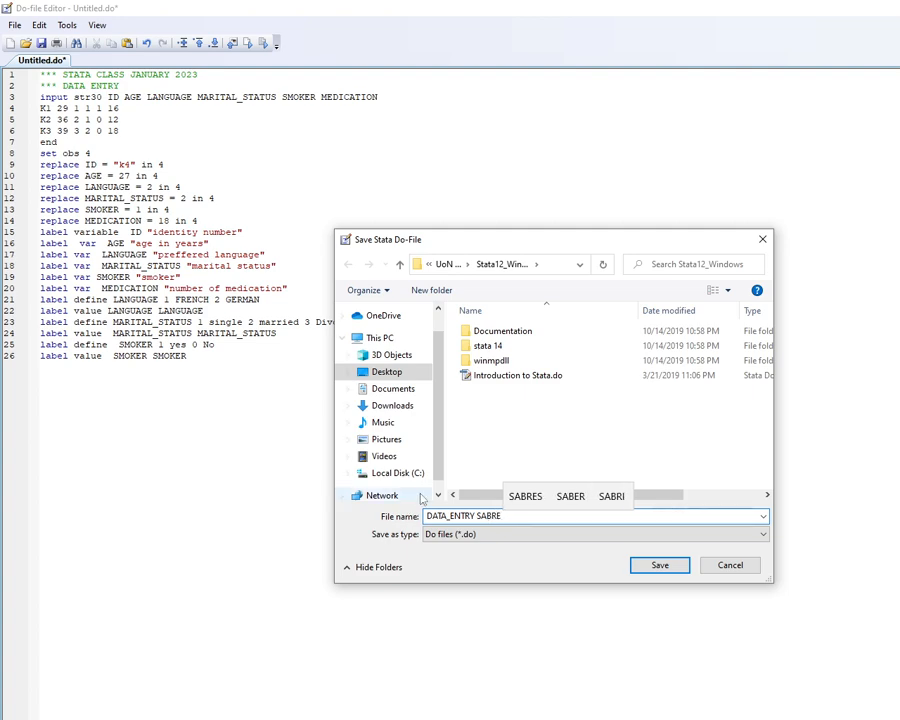
{"action": "left_click", "coordinate": [645, 566]}
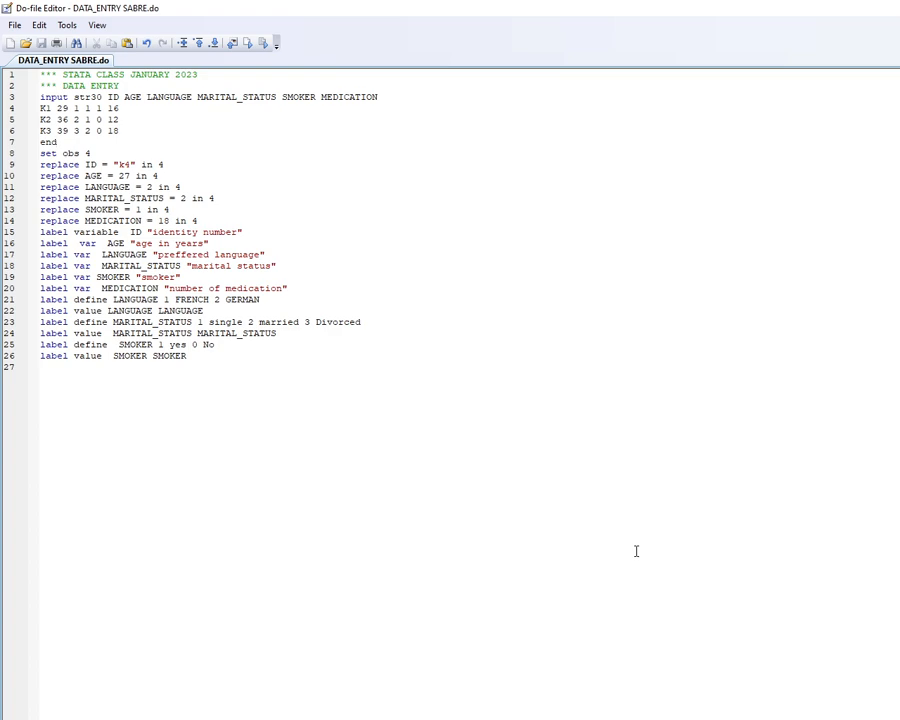
{"action": "key", "text": "Down"}
{"action": "key", "text": "Down"}
{"action": "key", "text": "Down"}
{"action": "key", "text": "Down"}
{"action": "key", "text": "End"}
- Switch to the Google Meet call in the browser and ignore the infinity mirror warning
{"action": "key", "text": "alt+Tab"}
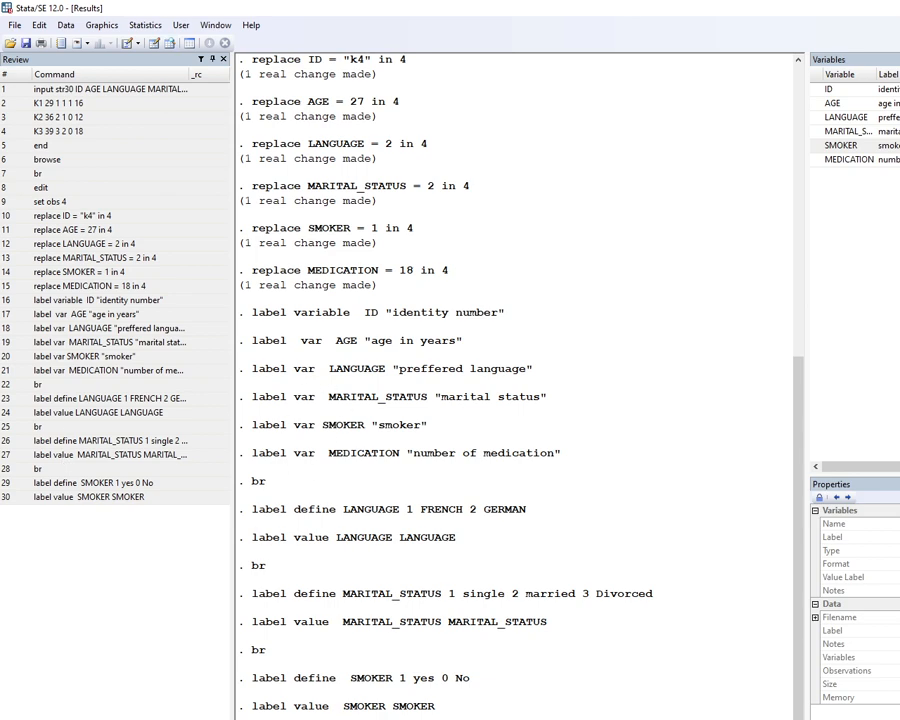
{"action": "key", "text": "alt+Tab"}
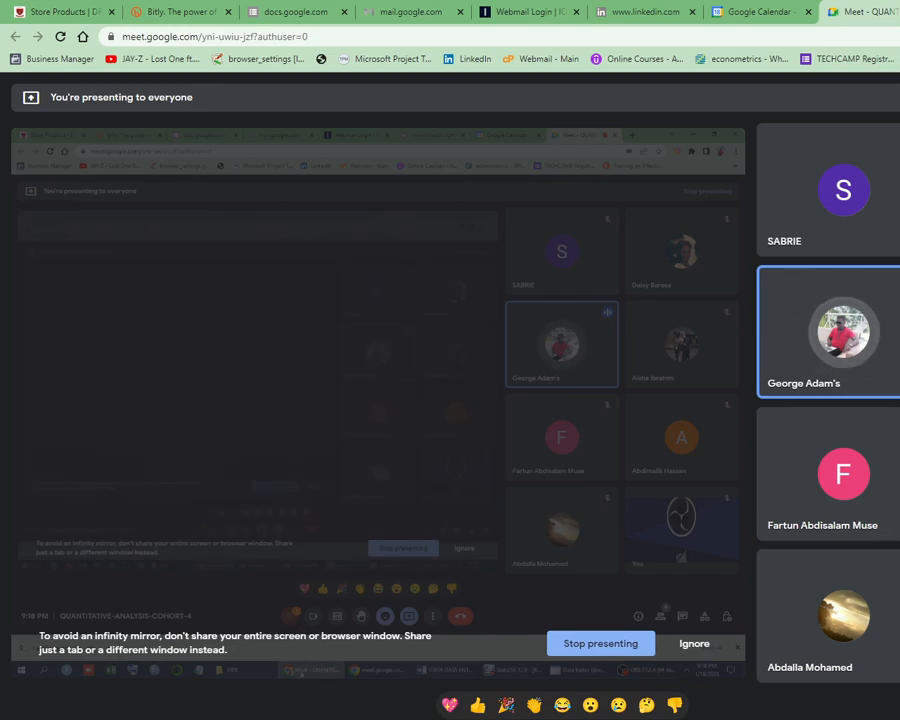
{"action": "key", "text": "alt+Tab"}
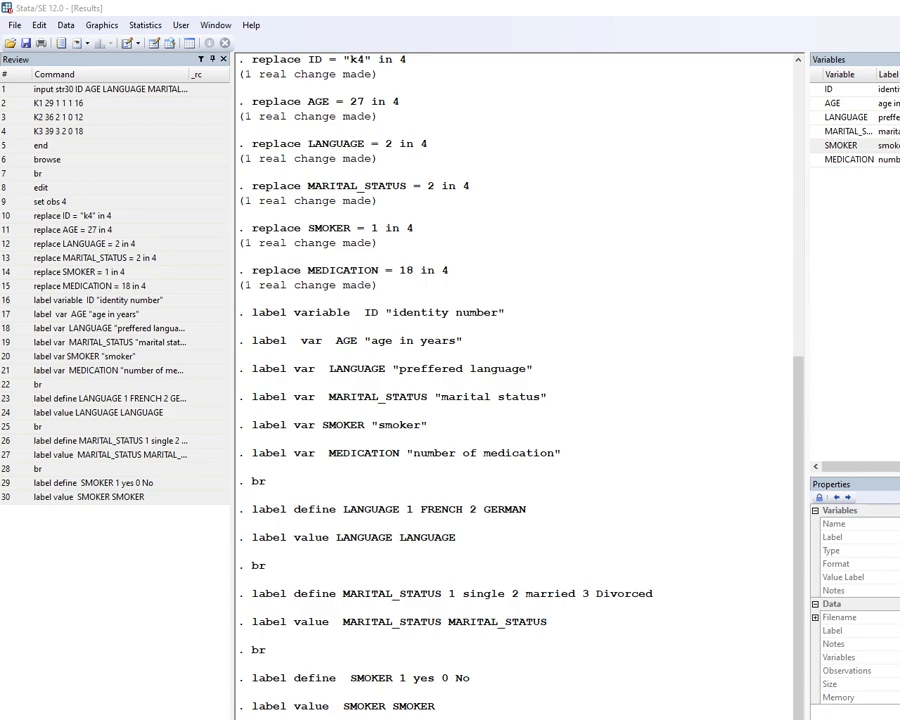
{"action": "key", "text": "alt+Tab"}
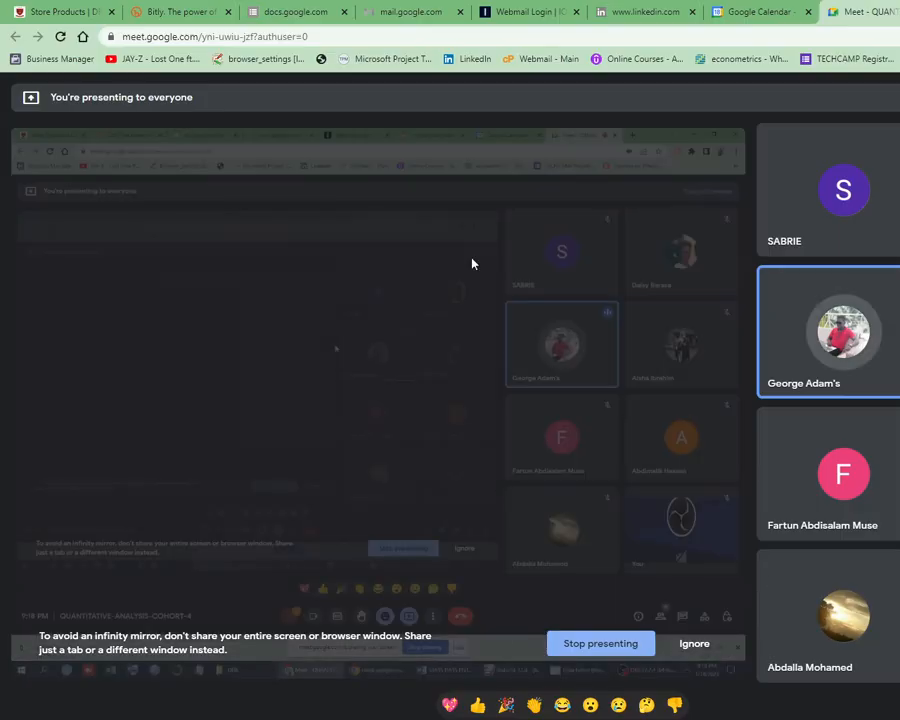
{"action": "left_click", "coordinate": [690, 644]}
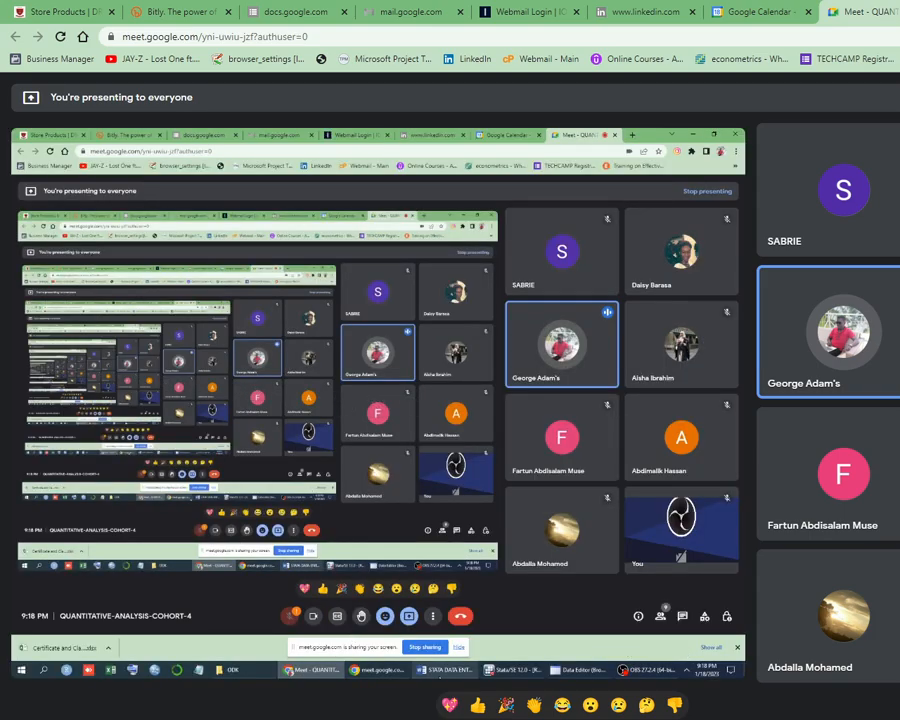
- Switch to File Explorer and open Theory Assignment(1).docx from the training > UoN TRAINING > Stata12_Windows folder on the Desktop
{"action": "key", "text": "alt+Tab"}
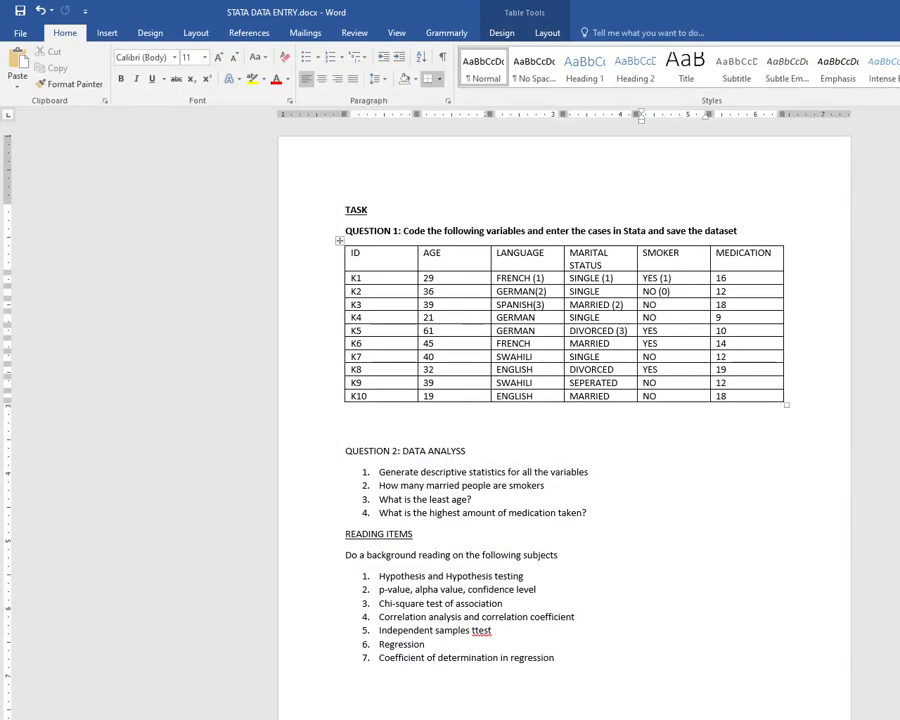
{"action": "key", "text": "alt+Tab"}
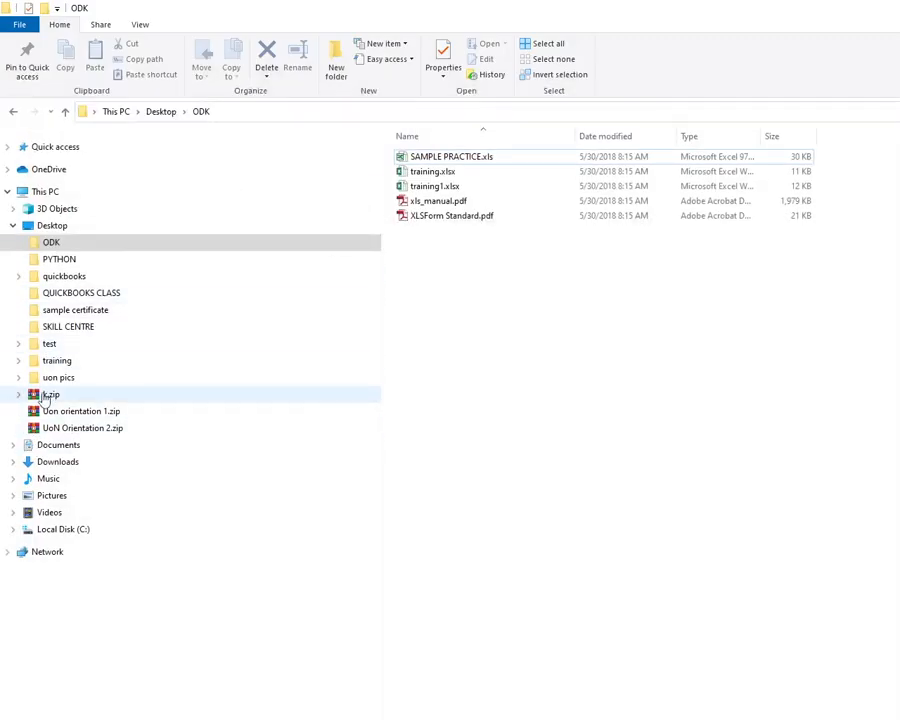
{"action": "left_click", "coordinate": [52, 363]}
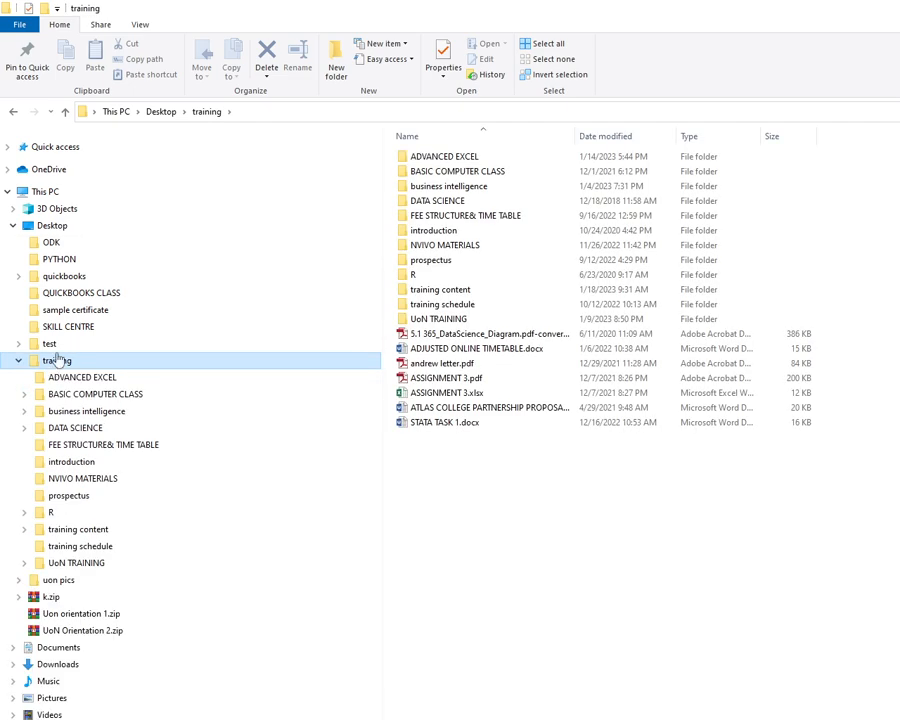
{"action": "double_click", "coordinate": [420, 319]}
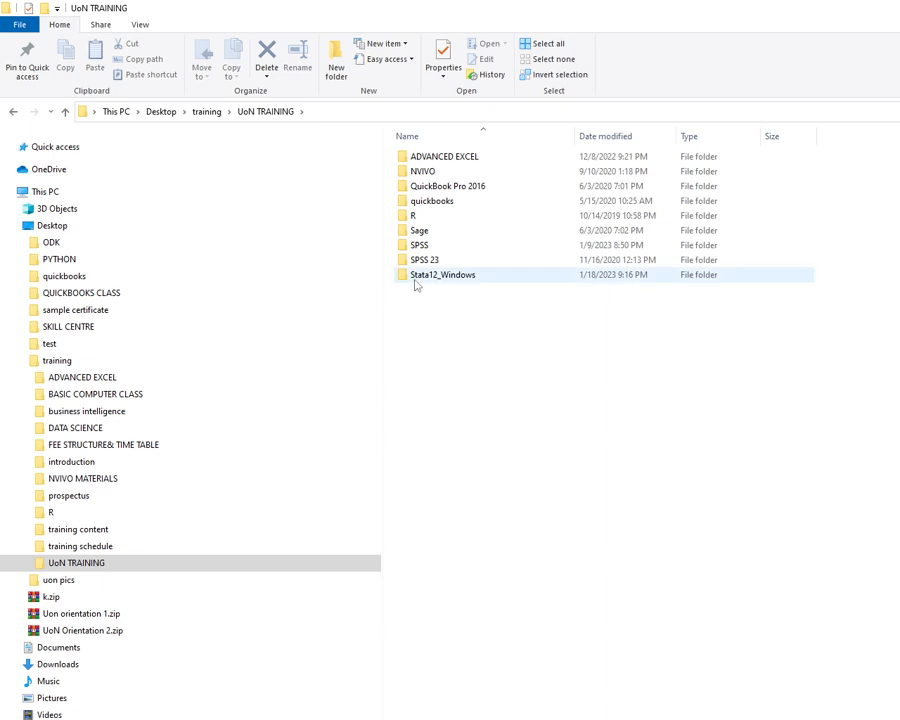
{"action": "double_click", "coordinate": [416, 277]}
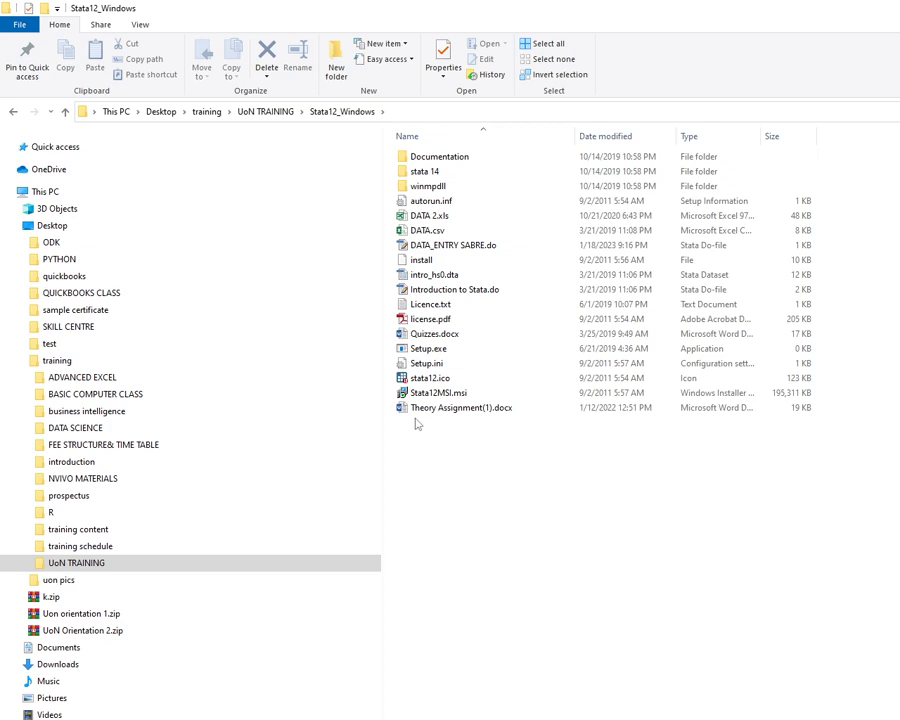
{"action": "double_click", "coordinate": [416, 407]}
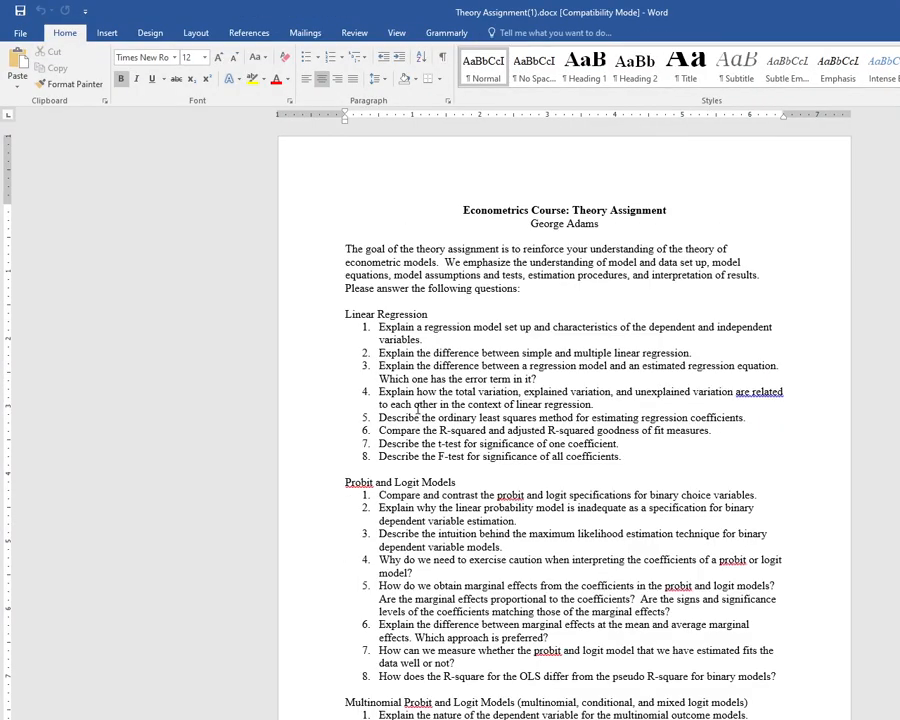
- Look through the theory assignment questions, from linear regression and the probit and logit models to survival analysis
{"action": "scroll", "coordinate": [419, 405], "scroll_direction": "down", "scroll_amount": 4}
{"action": "scroll", "coordinate": [419, 405], "scroll_direction": "down", "scroll_amount": 10}
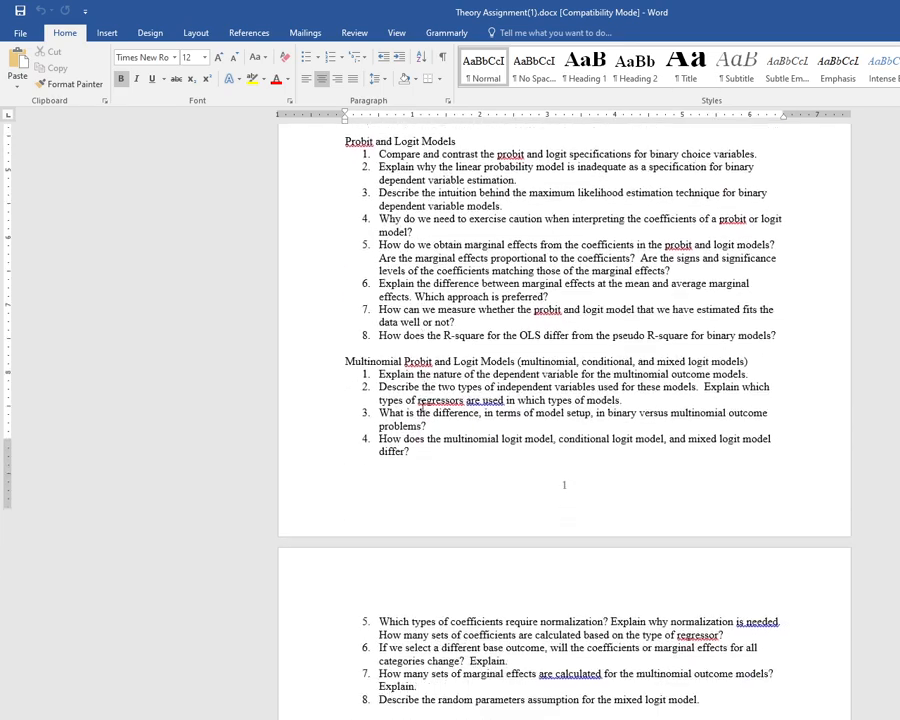
{"action": "scroll", "coordinate": [424, 403], "scroll_direction": "down", "scroll_amount": 2}
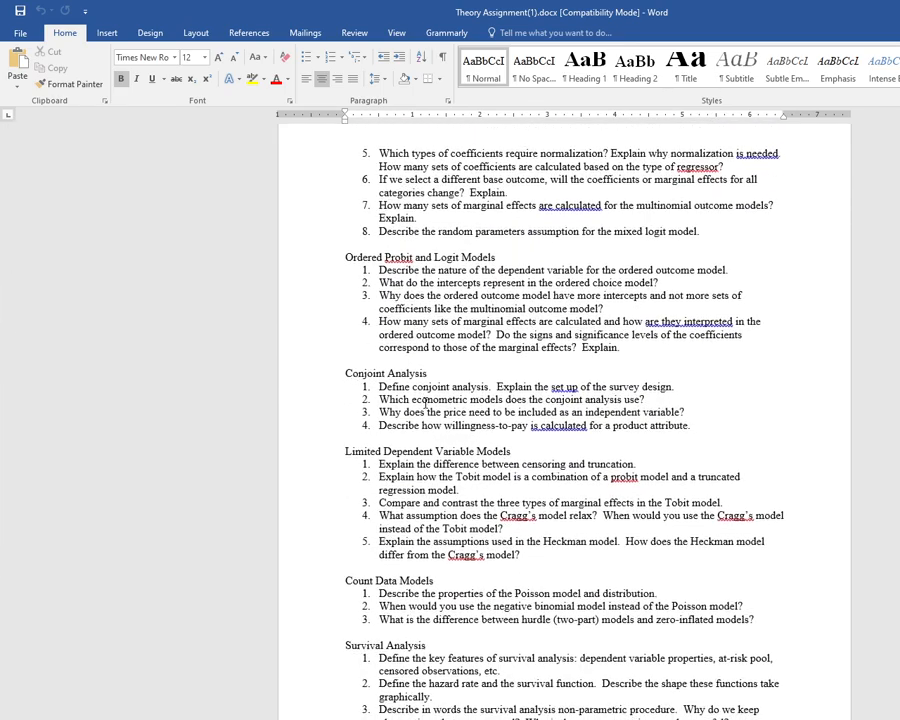
{"action": "scroll", "coordinate": [426, 403], "scroll_direction": "up", "scroll_amount": 6}
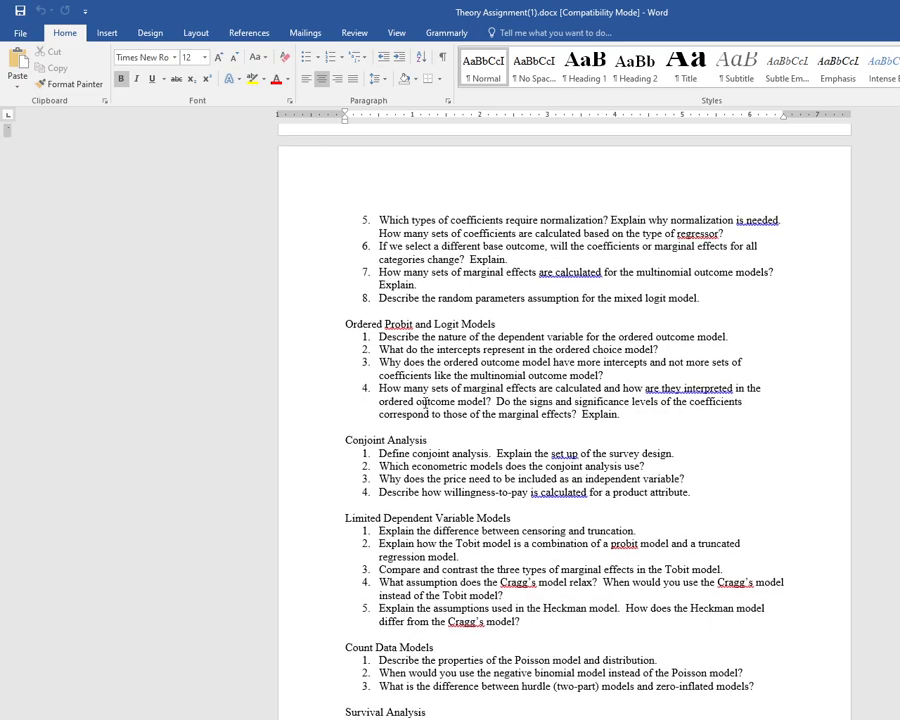
{"action": "scroll", "coordinate": [426, 400], "scroll_direction": "up", "scroll_amount": 5}
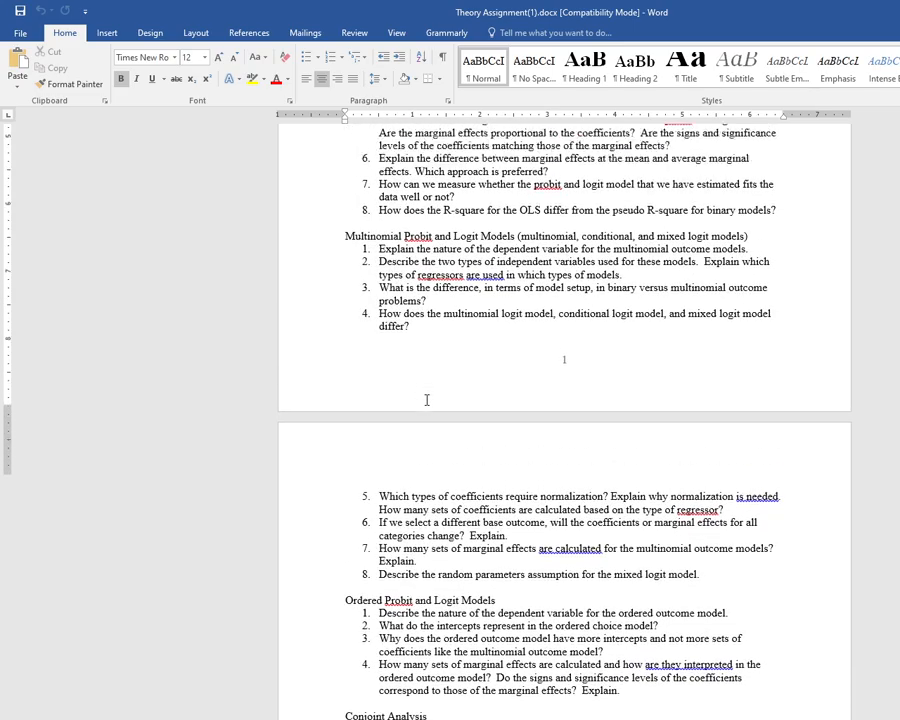
{"action": "scroll", "coordinate": [427, 398], "scroll_direction": "up", "scroll_amount": 6}
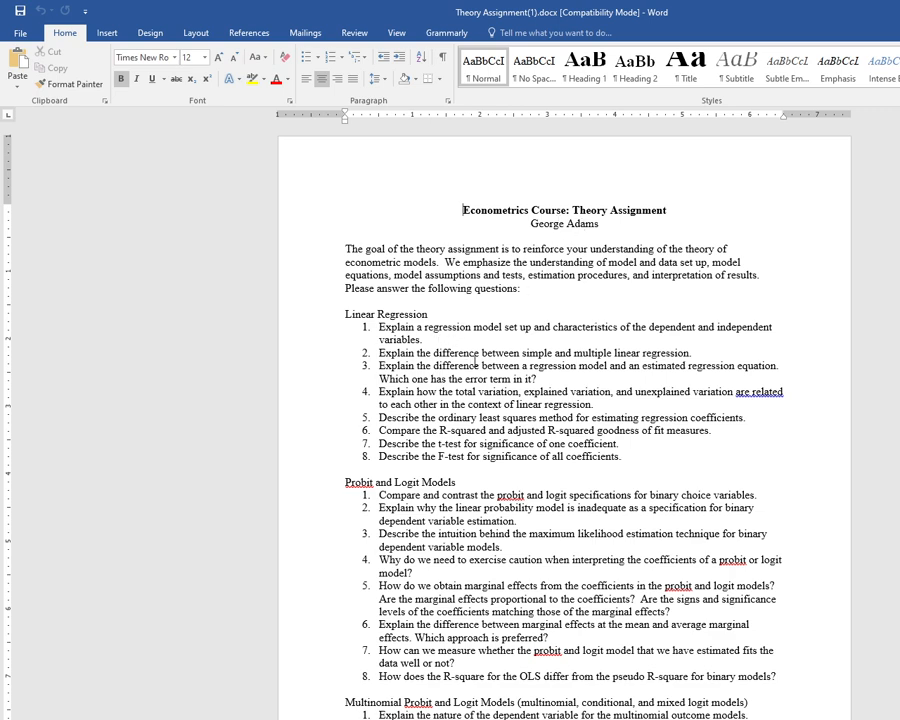
{"action": "scroll", "coordinate": [465, 598], "scroll_direction": "down", "scroll_amount": 6}
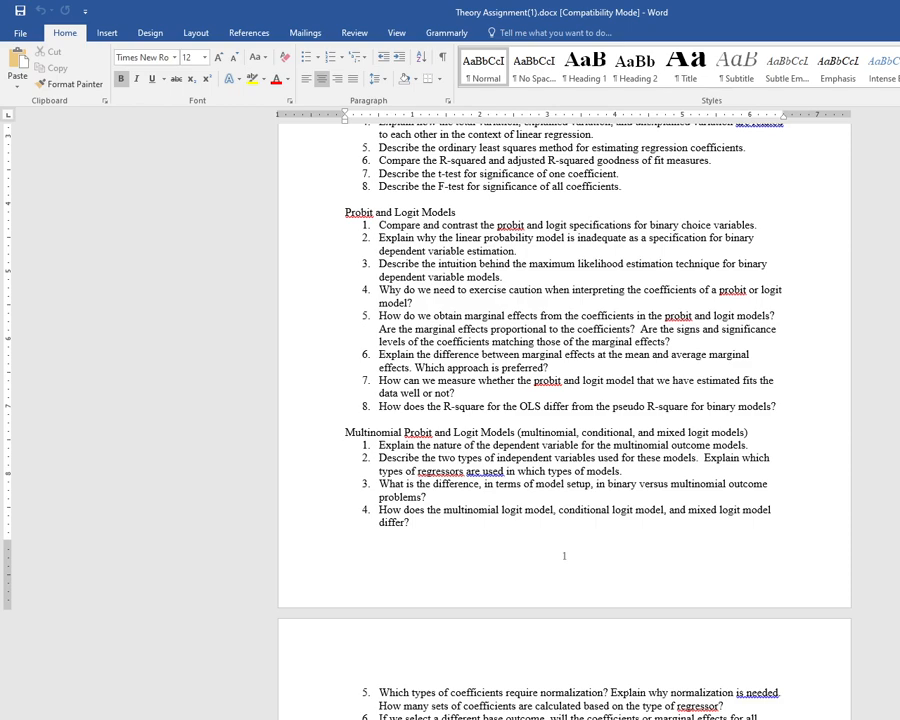
- Switch to Stata and view the analyses it offers for longitudinal/panel data
{"action": "key", "text": "alt+Tab"}
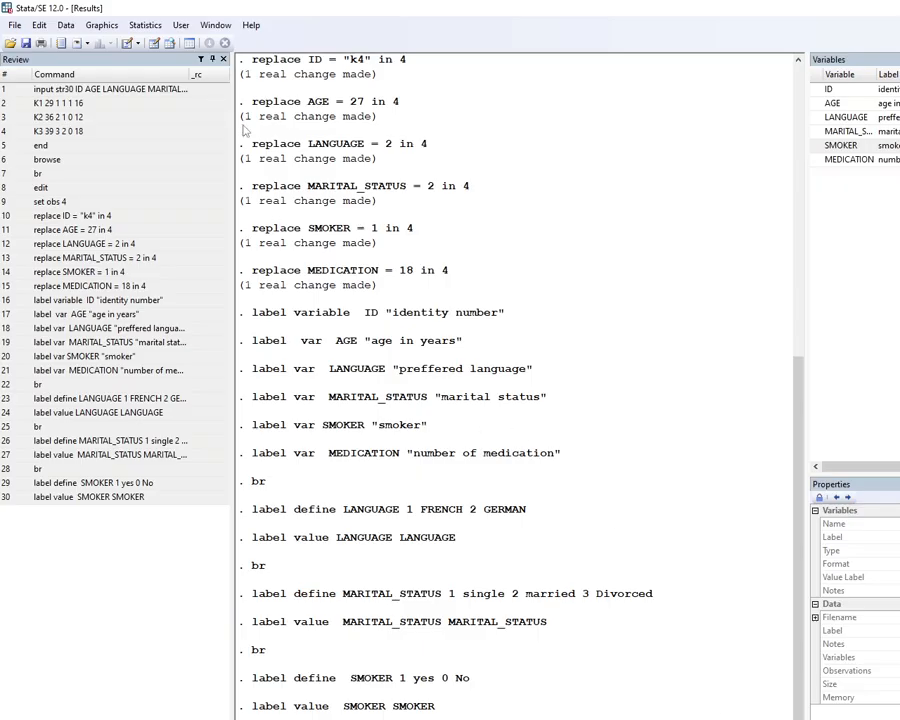
{"action": "left_click", "coordinate": [146, 26]}
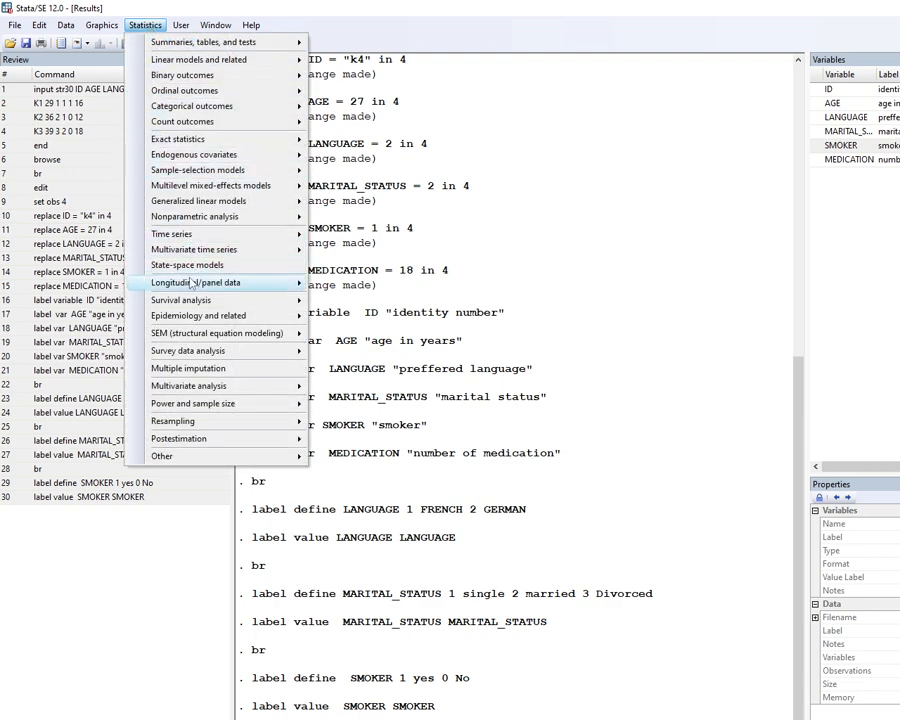
{"action": "mouse_move", "coordinate": [185, 290]}
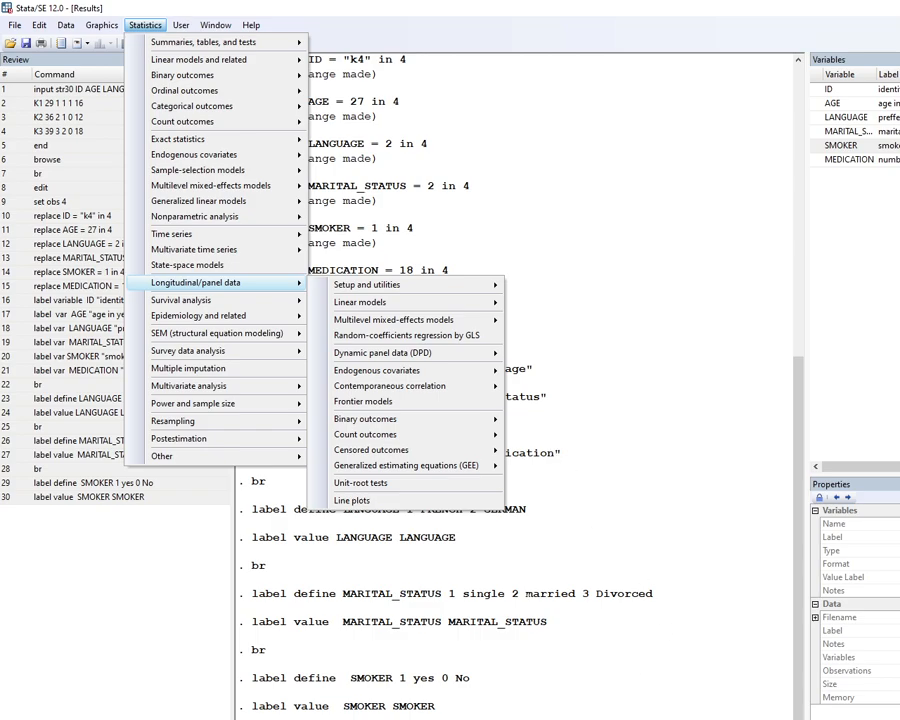
- Switch to the Google Meet call in the browser and leave the meeting
{"action": "left_click", "coordinate": [432, 719]}
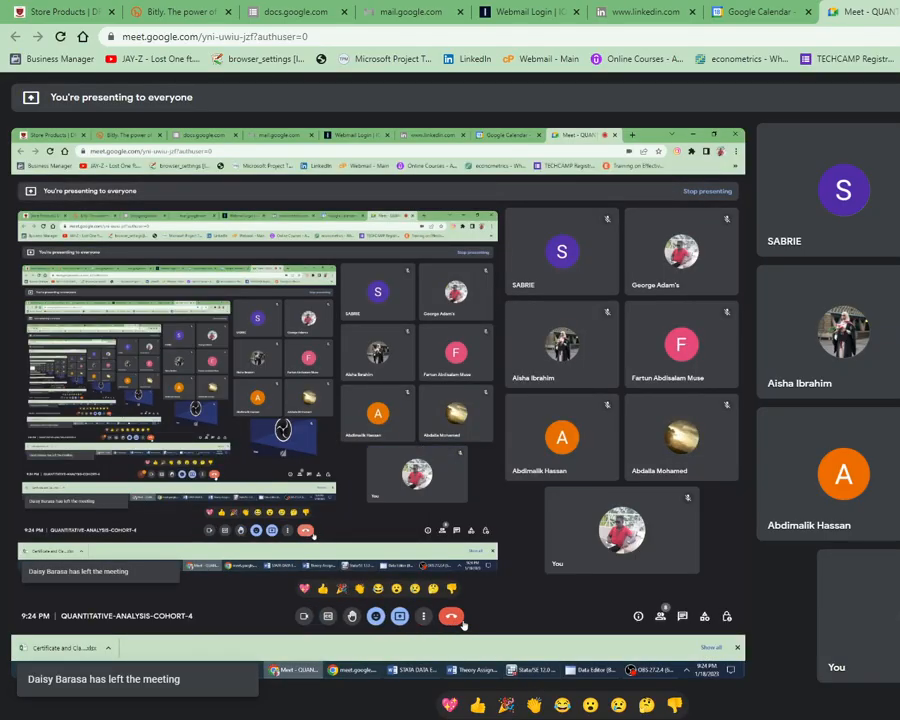
{"action": "left_click", "coordinate": [452, 617]}
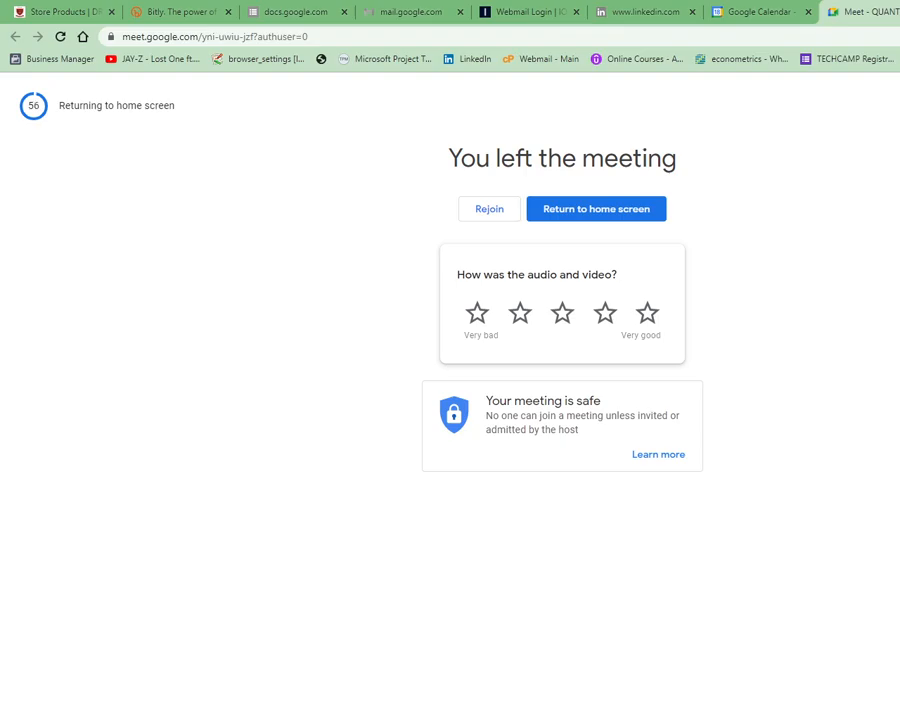
- Switch to OBS and postpone the OBS Studio 29.0 update with a later reminder
{"action": "key", "text": "alt+Tab"}
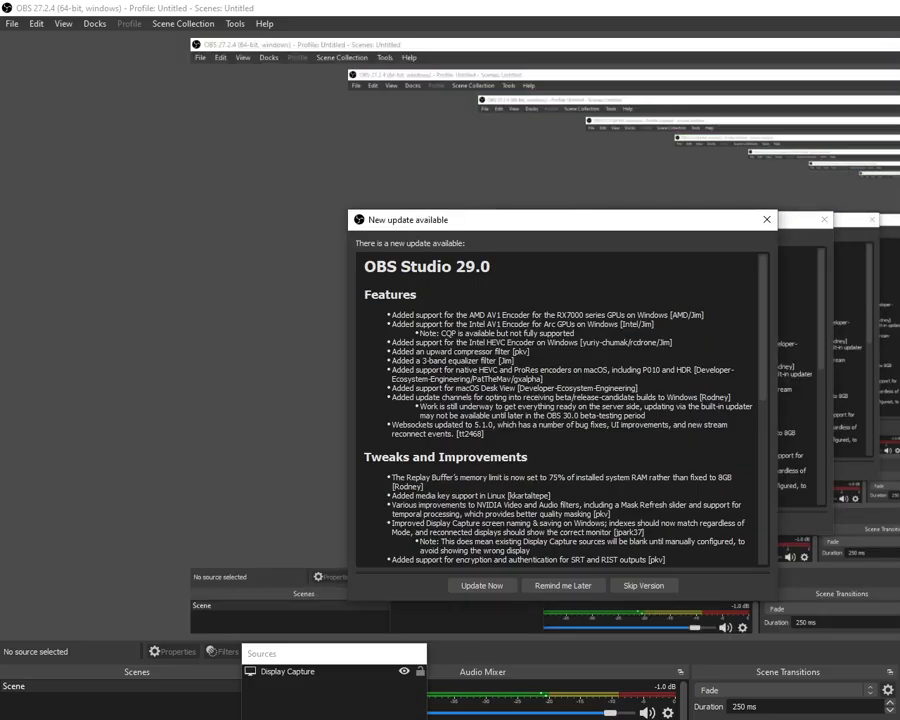
{"action": "left_click", "coordinate": [558, 590]}
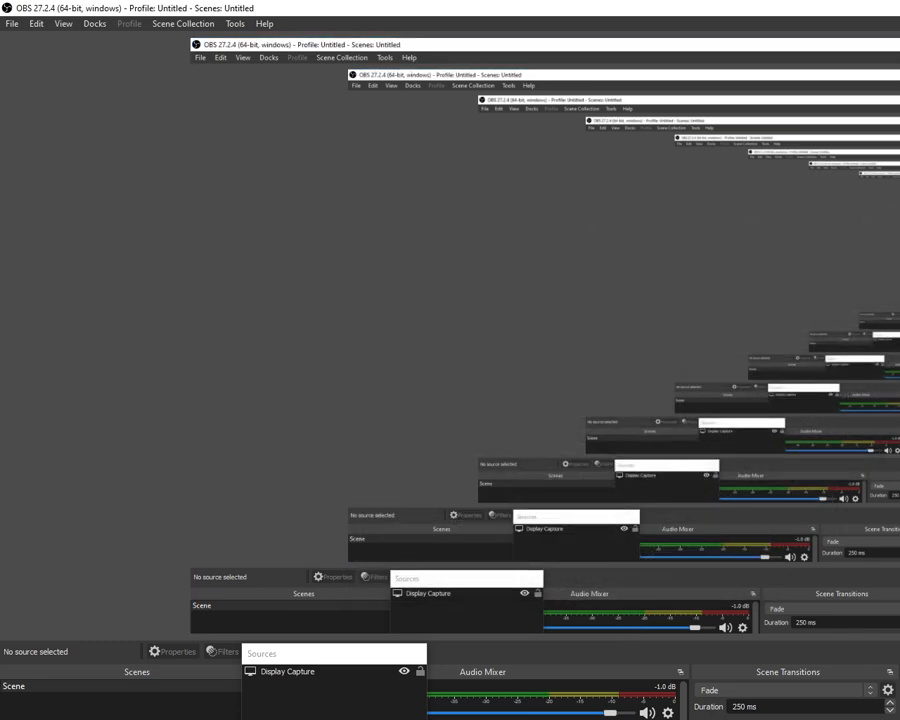